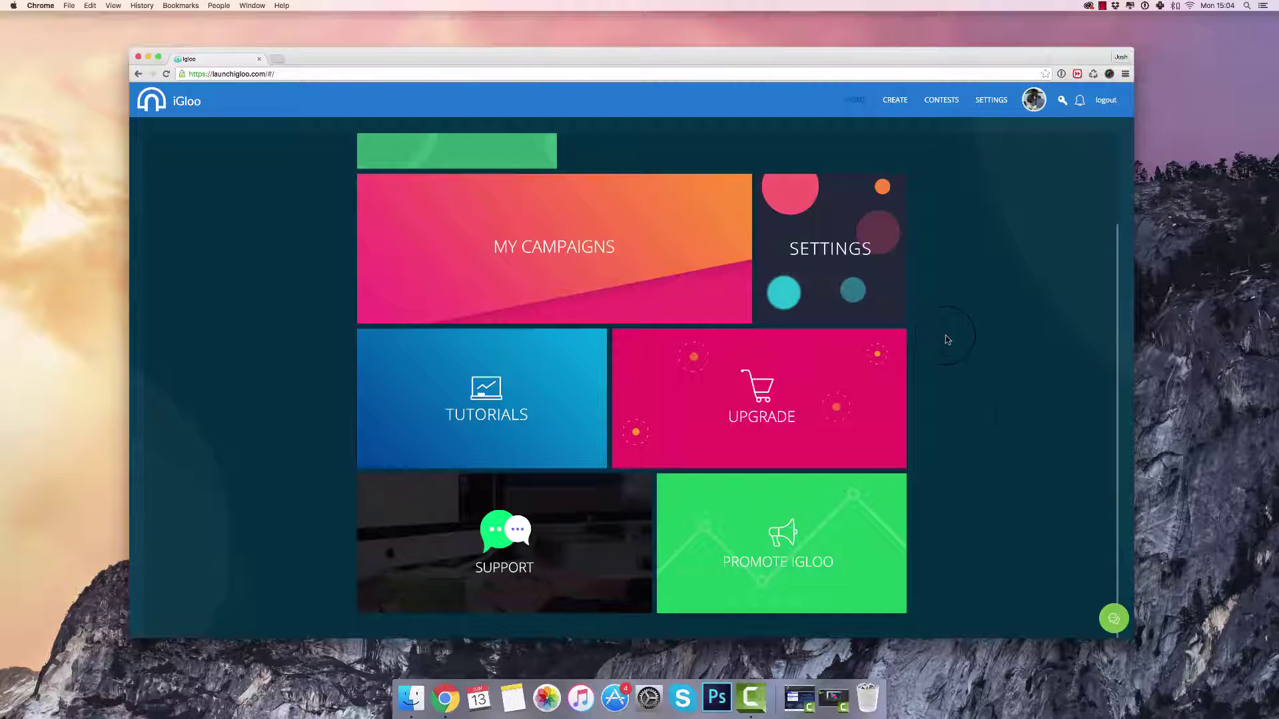
Examine the settings area, covering the WordPress integration's plugin download and API key instructions and the other available service integrations
{"action": "scroll", "coordinate": [962, 471], "scroll_direction": "up", "scroll_amount": 3}
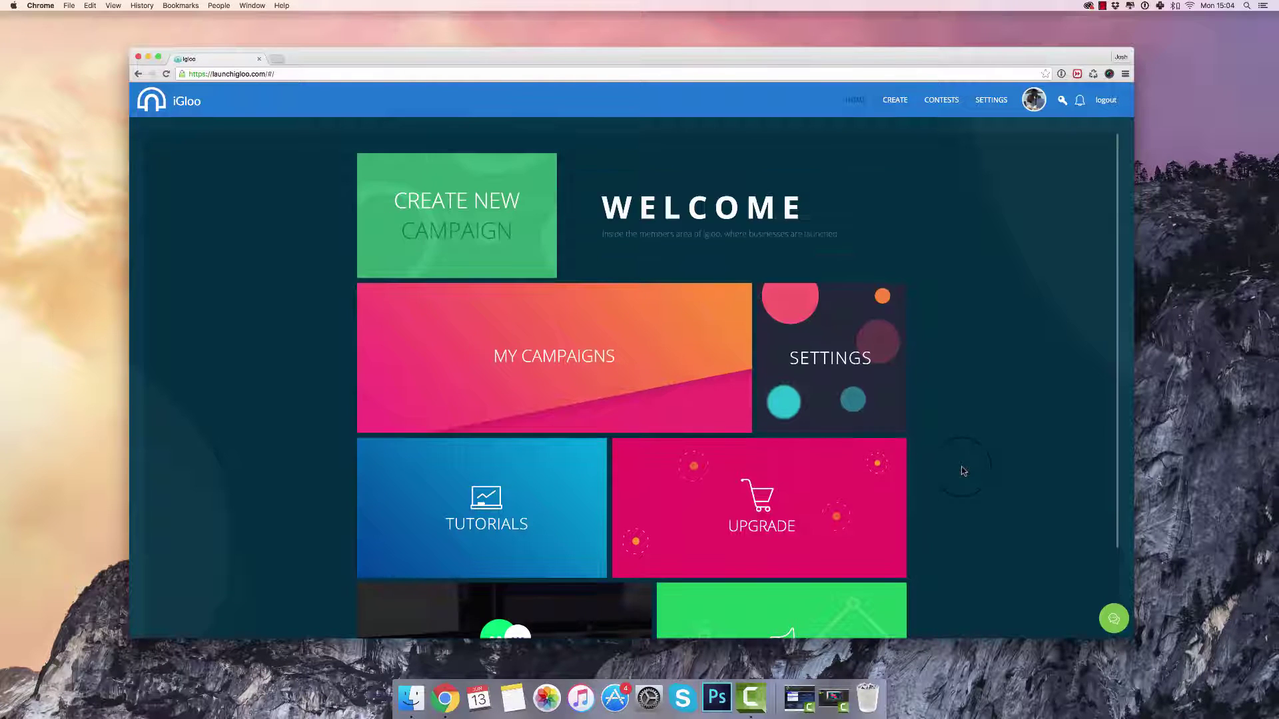
{"action": "left_click", "coordinate": [864, 385]}
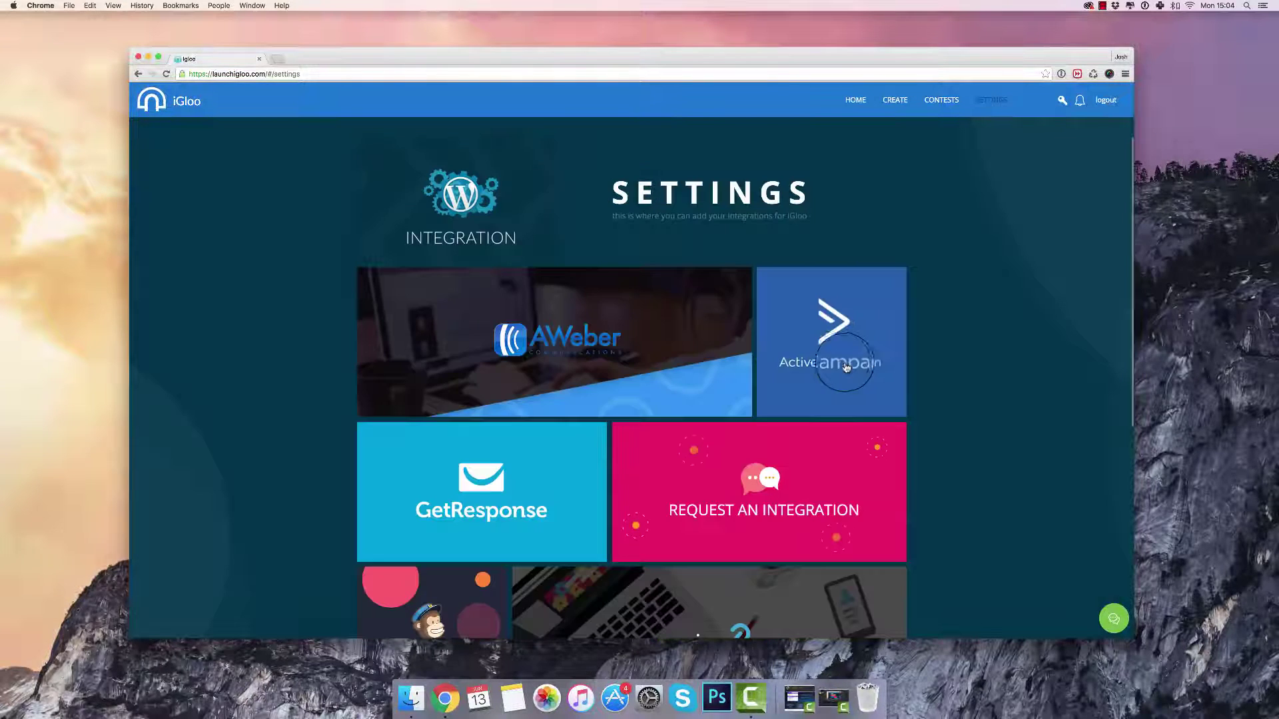
{"action": "left_click", "coordinate": [522, 240]}
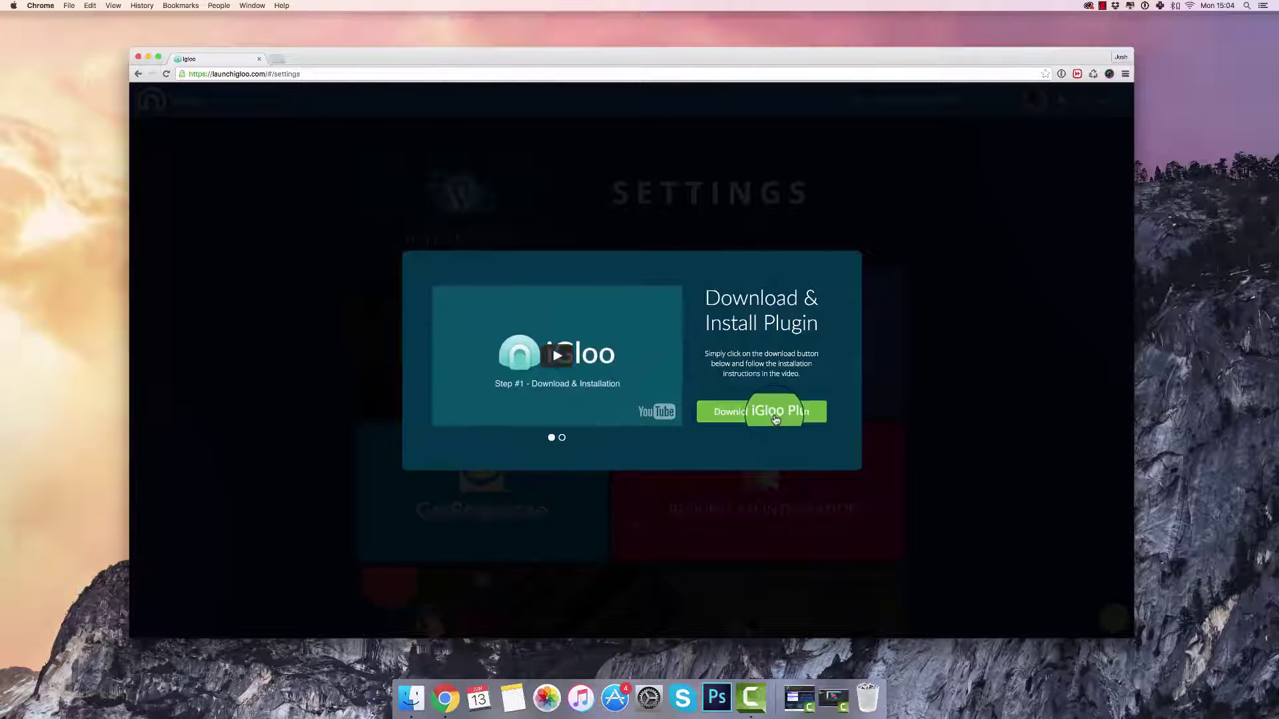
{"action": "left_click", "coordinate": [557, 438]}
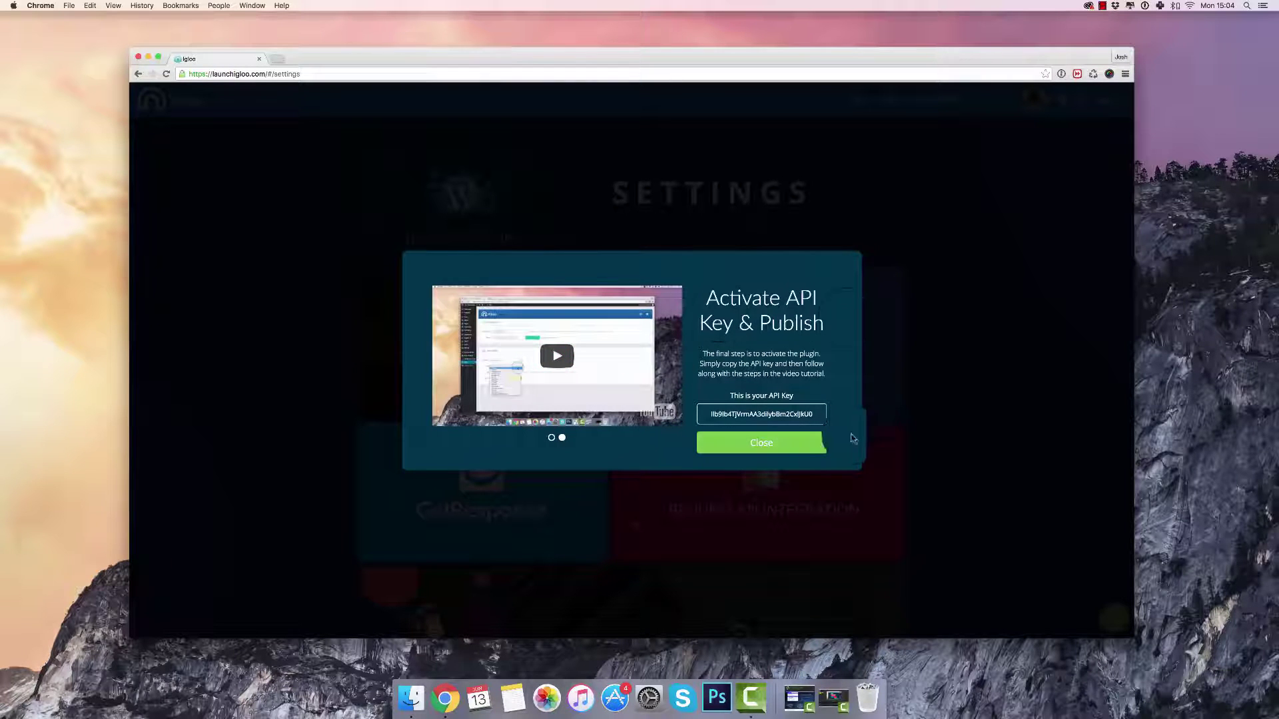
{"action": "left_click", "coordinate": [802, 451]}
{"action": "scroll", "coordinate": [669, 377], "scroll_direction": "down", "scroll_amount": 1}
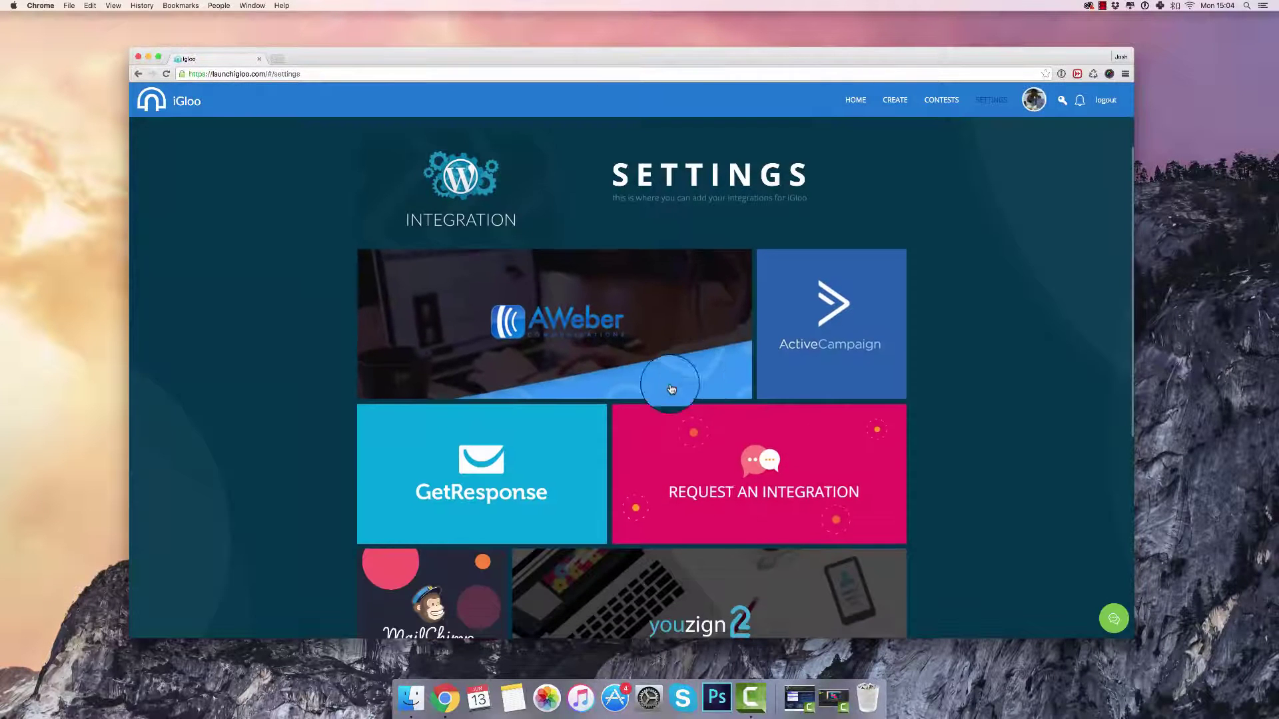
{"action": "scroll", "coordinate": [776, 332], "scroll_direction": "down", "scroll_amount": 3}
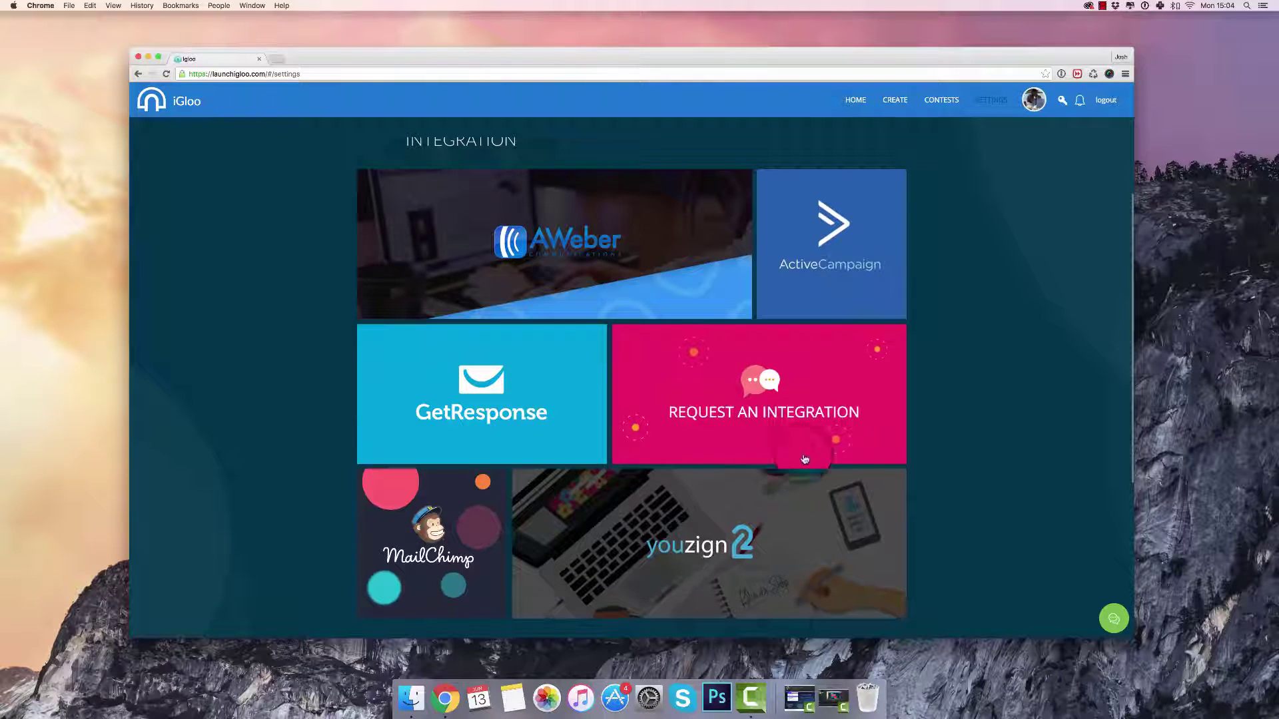
{"action": "scroll", "coordinate": [900, 338], "scroll_direction": "up", "scroll_amount": 3}
Create a new campaign from the home page, named with the owner's first name followed by "Demo"
{"action": "left_click", "coordinate": [855, 100]}
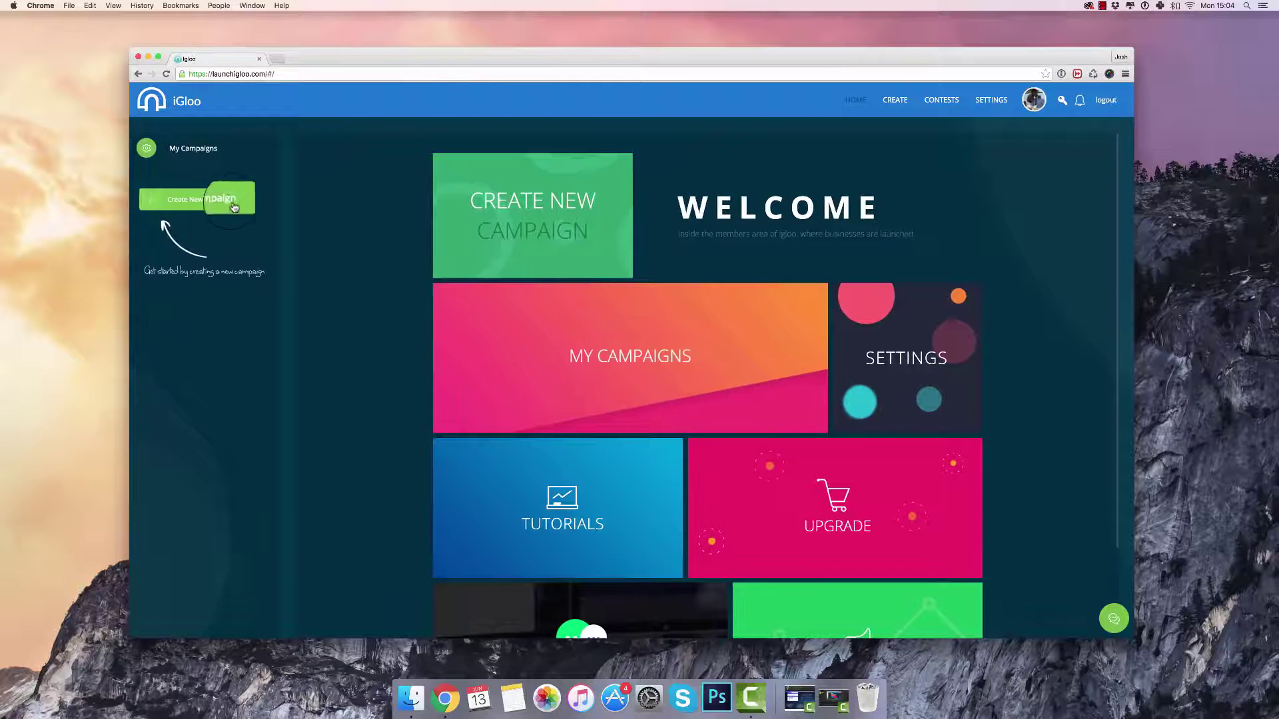
{"action": "left_click", "coordinate": [230, 200]}
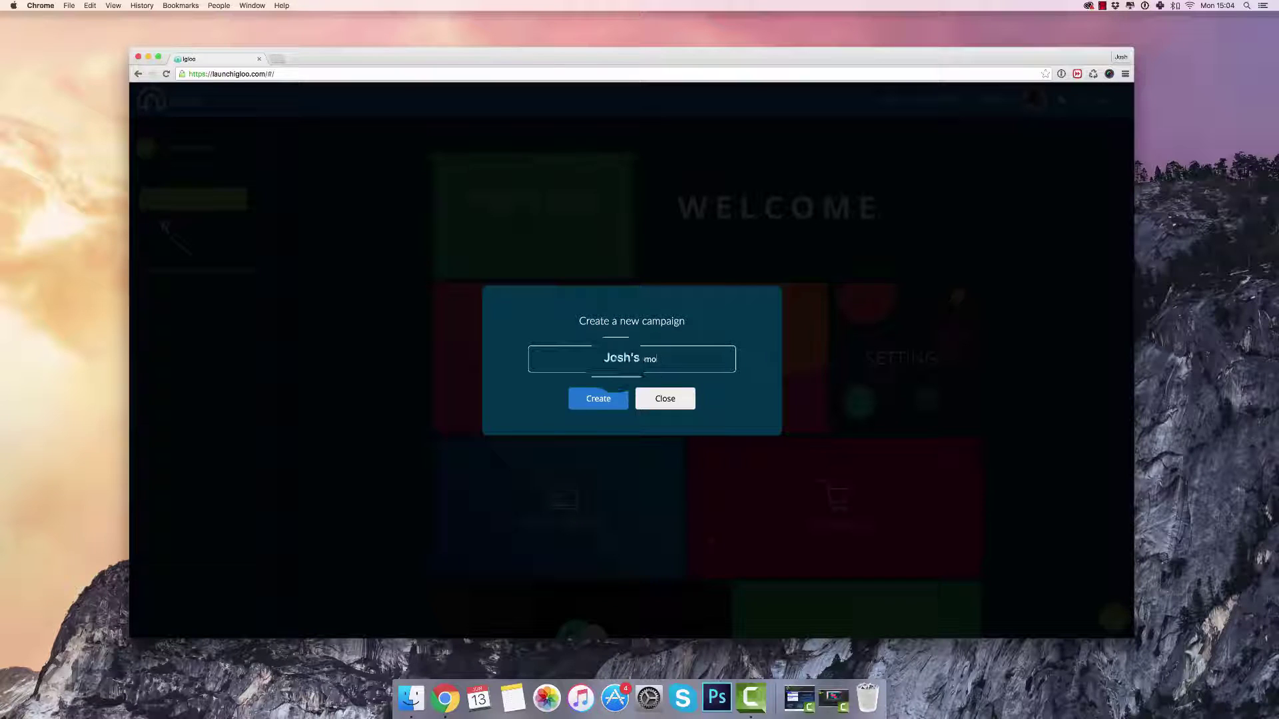
{"action": "type", "text": "Josh's Demo"}
{"action": "left_click", "coordinate": [589, 398]}
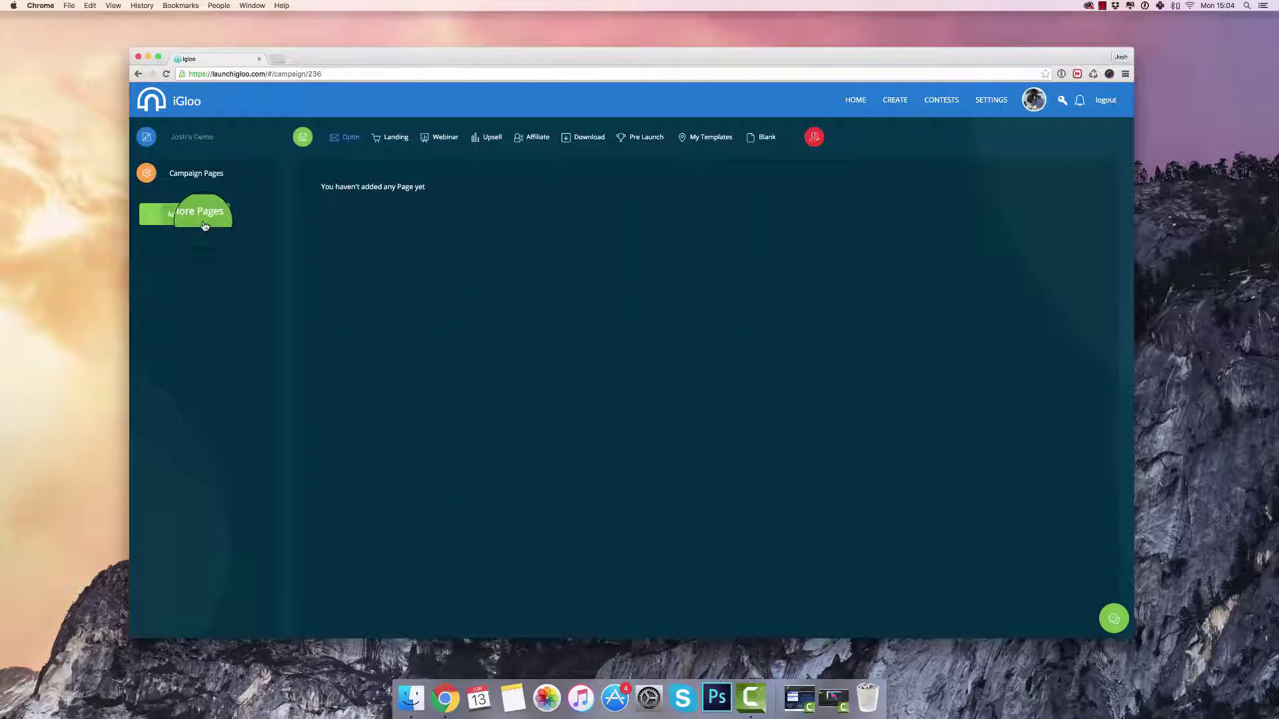
Add a page to the campaign using the teal "Launching Products Has Never Been Easier" template from the Landing category
{"action": "left_click", "coordinate": [202, 217]}
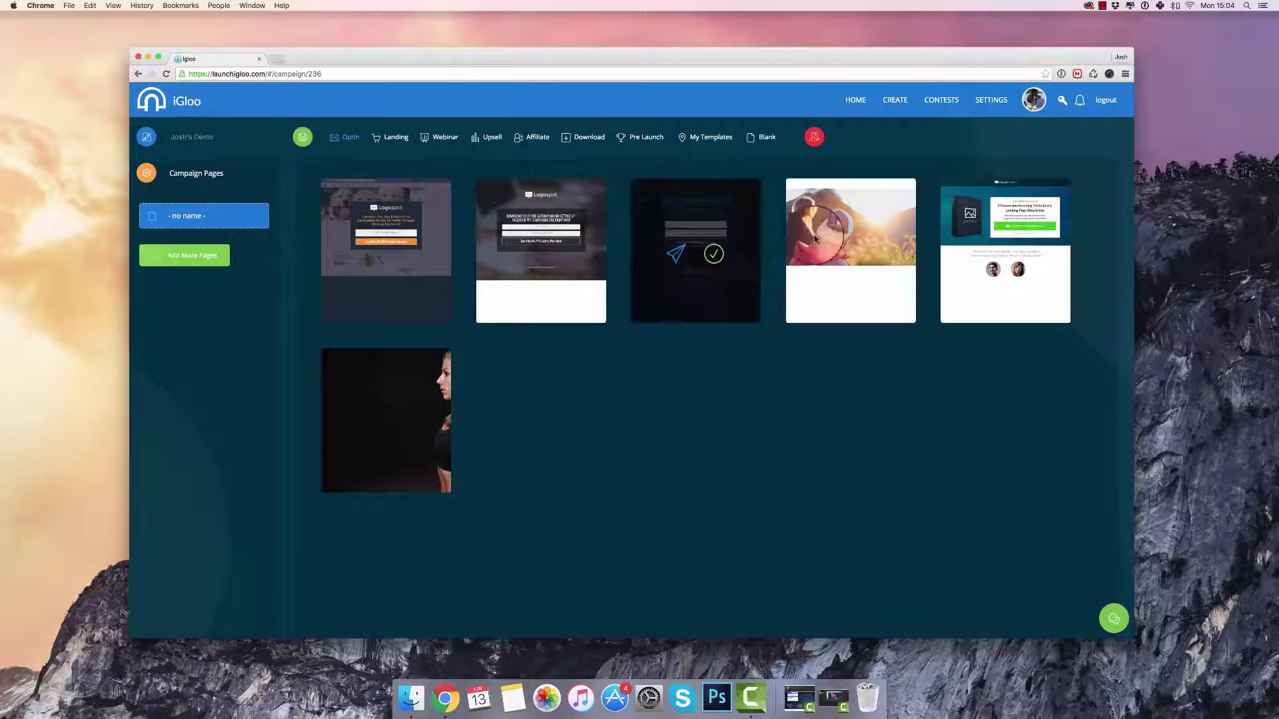
{"action": "left_click", "coordinate": [396, 139]}
{"action": "left_click", "coordinate": [503, 141]}
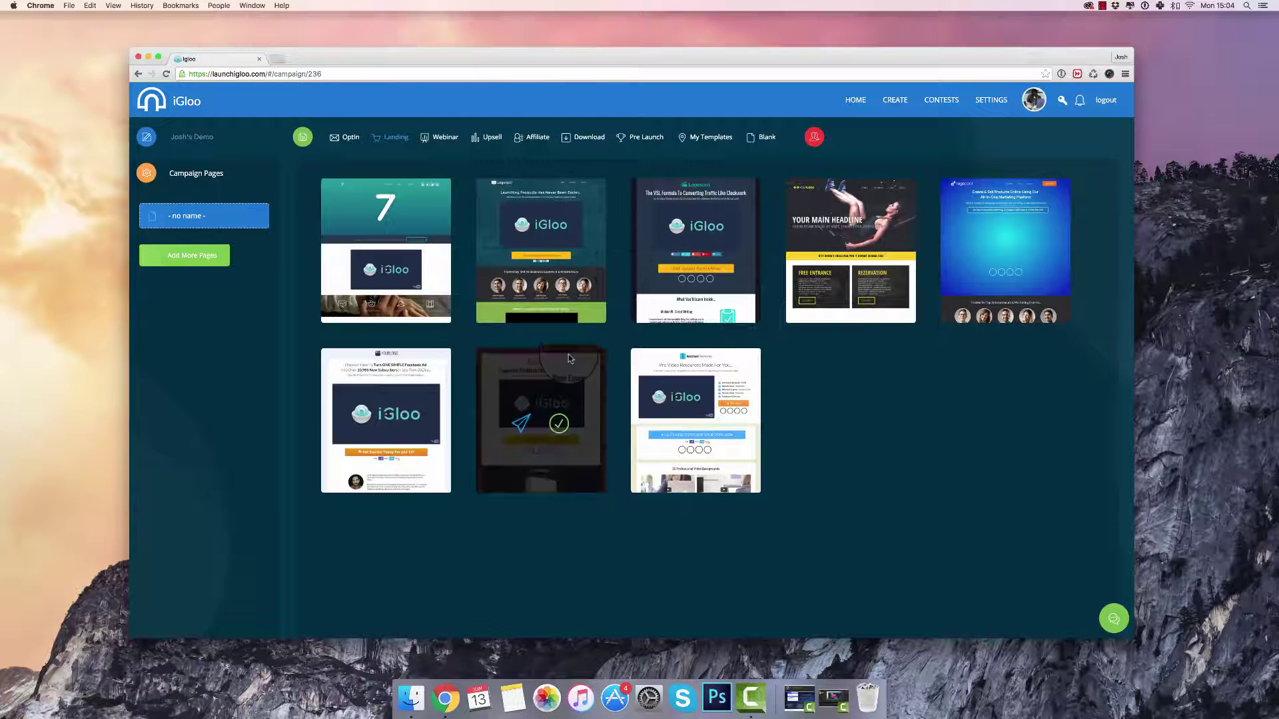
{"action": "mouse_move", "coordinate": [489, 235]}
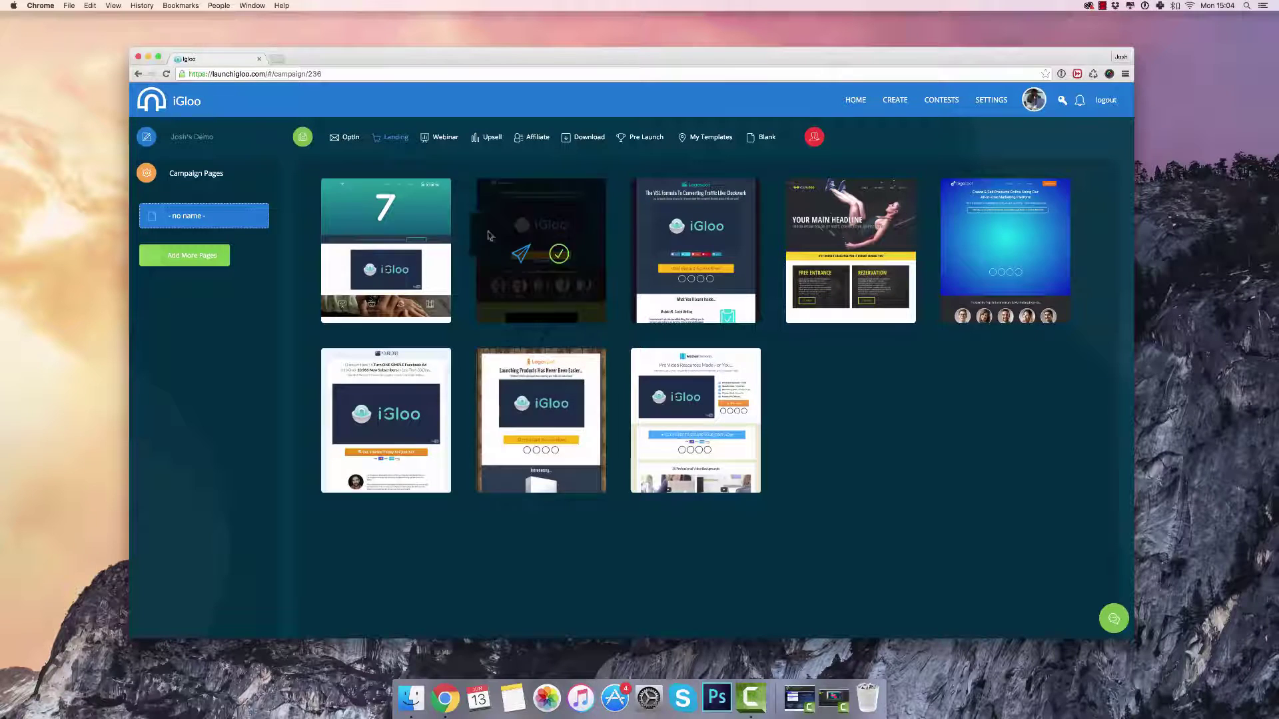
{"action": "left_click", "coordinate": [558, 260]}
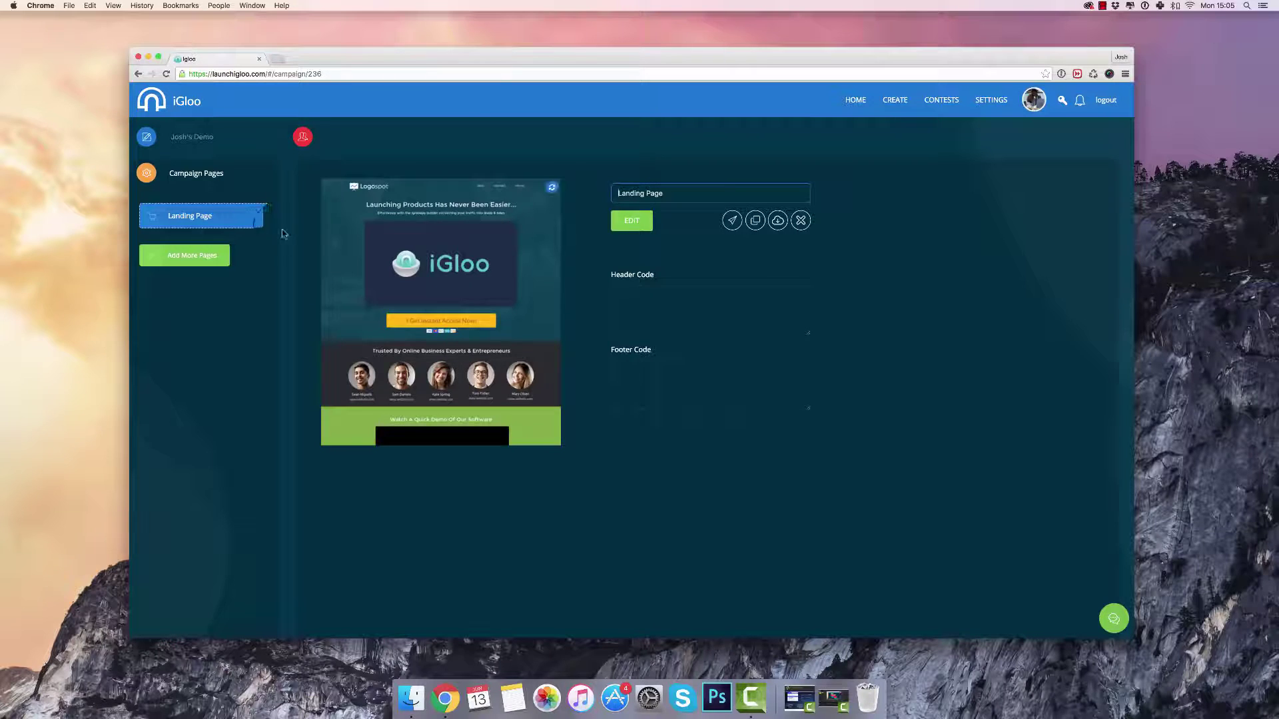
Add a page from the fourth Affiliate template, the blue Fresh design, and move the JV Page above the Landing Page
{"action": "left_click", "coordinate": [186, 255]}
{"action": "left_click", "coordinate": [546, 142]}
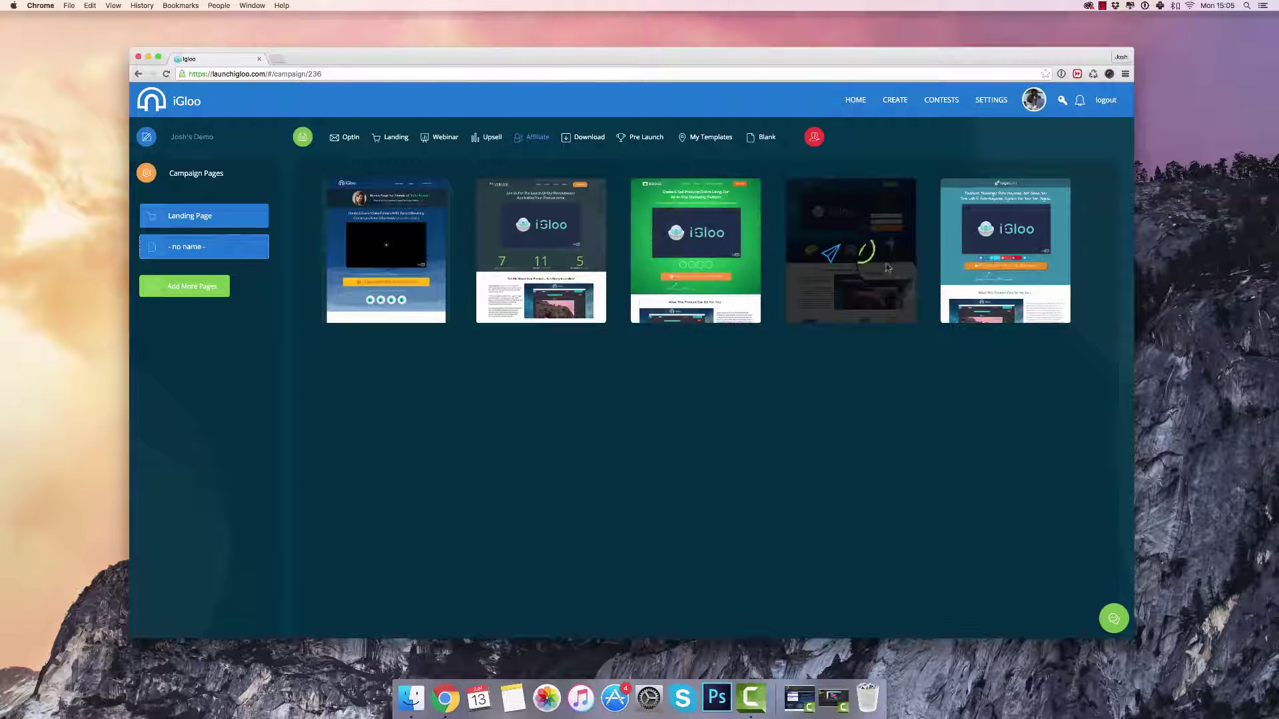
{"action": "left_click", "coordinate": [868, 263]}
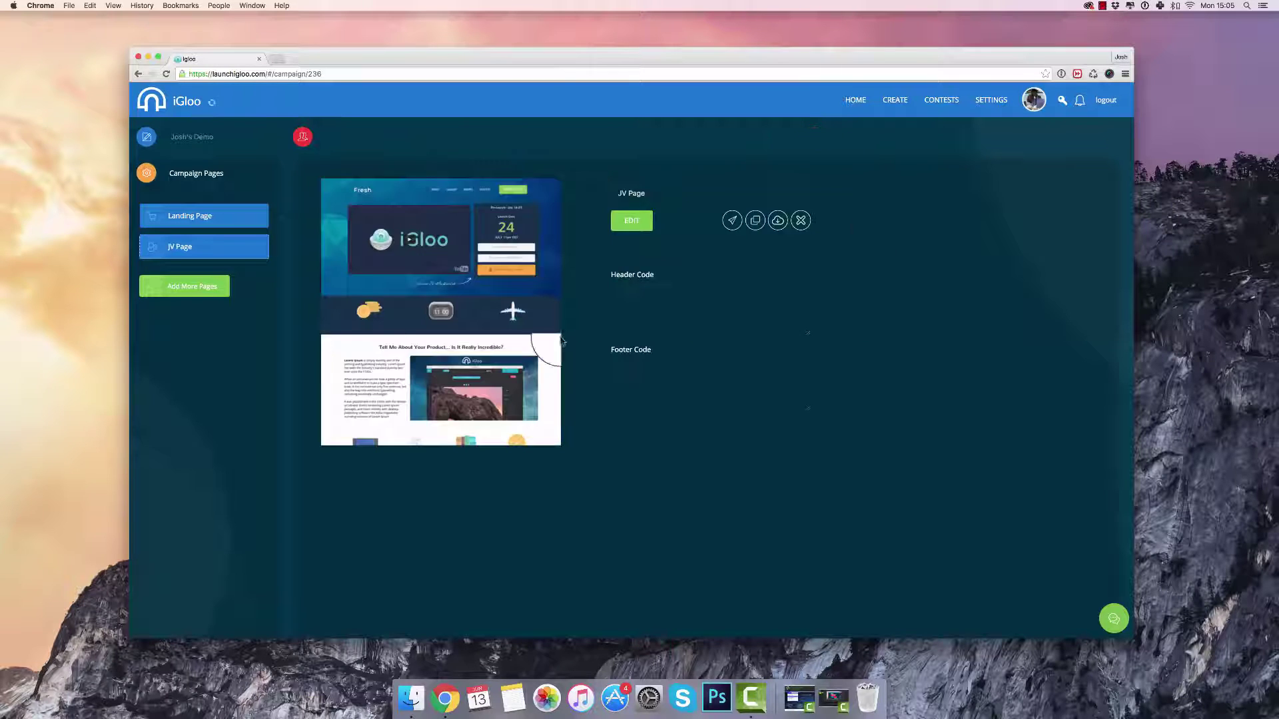
{"action": "left_click_drag", "start_coordinate": [228, 248], "coordinate": [215, 217]}
Add a page from the space-themed LaunchSpace template in the Pre Launch category and move it above the Landing Page
{"action": "left_click", "coordinate": [193, 286]}
{"action": "left_click", "coordinate": [645, 136]}
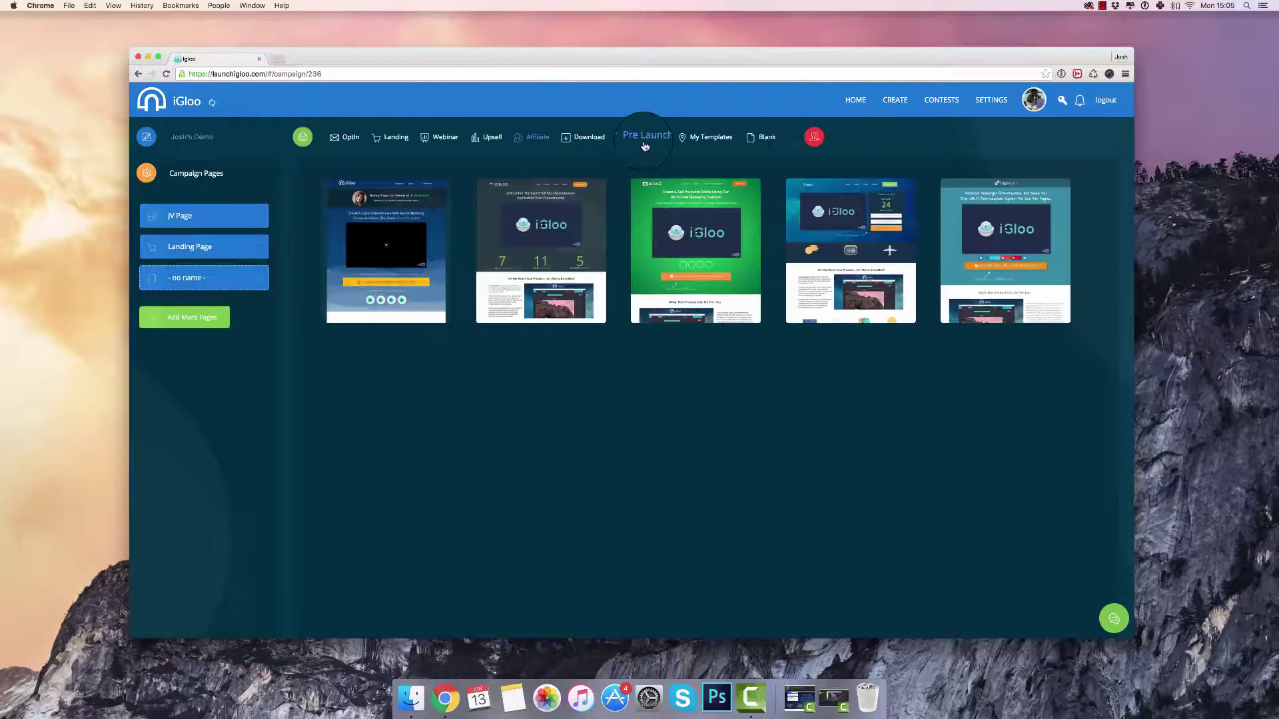
{"action": "mouse_move", "coordinate": [413, 270]}
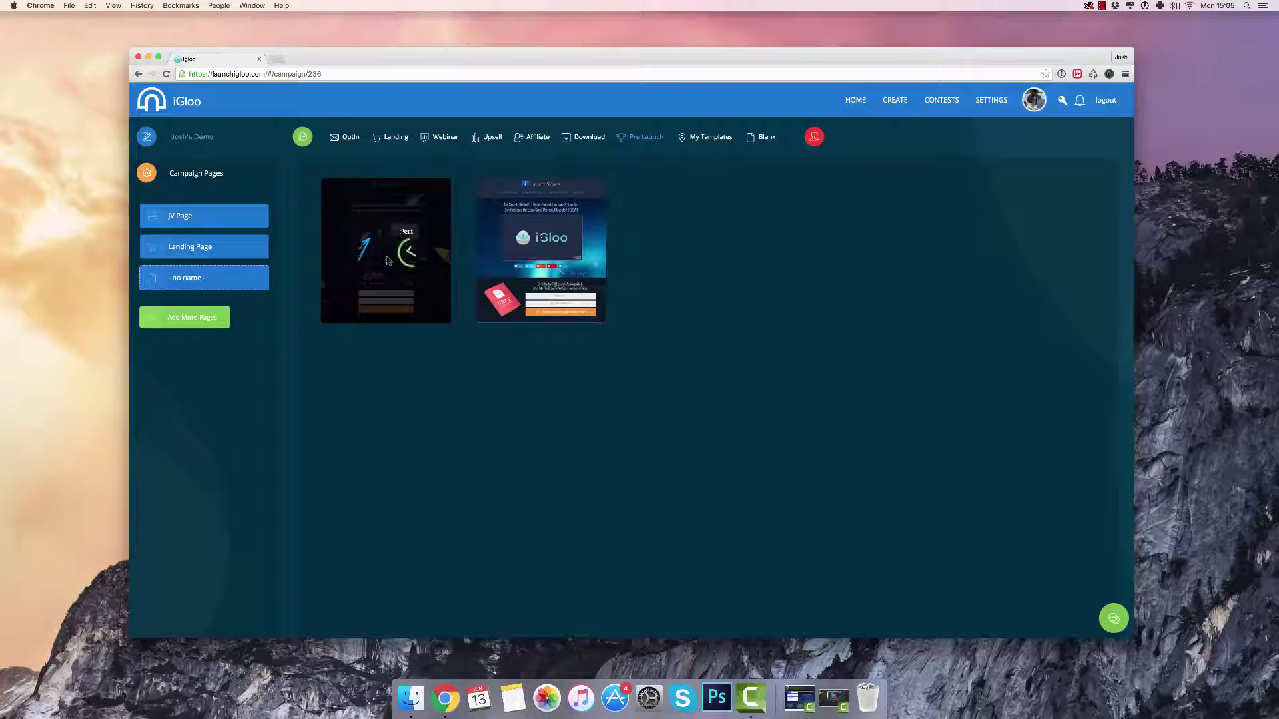
{"action": "left_click", "coordinate": [400, 255]}
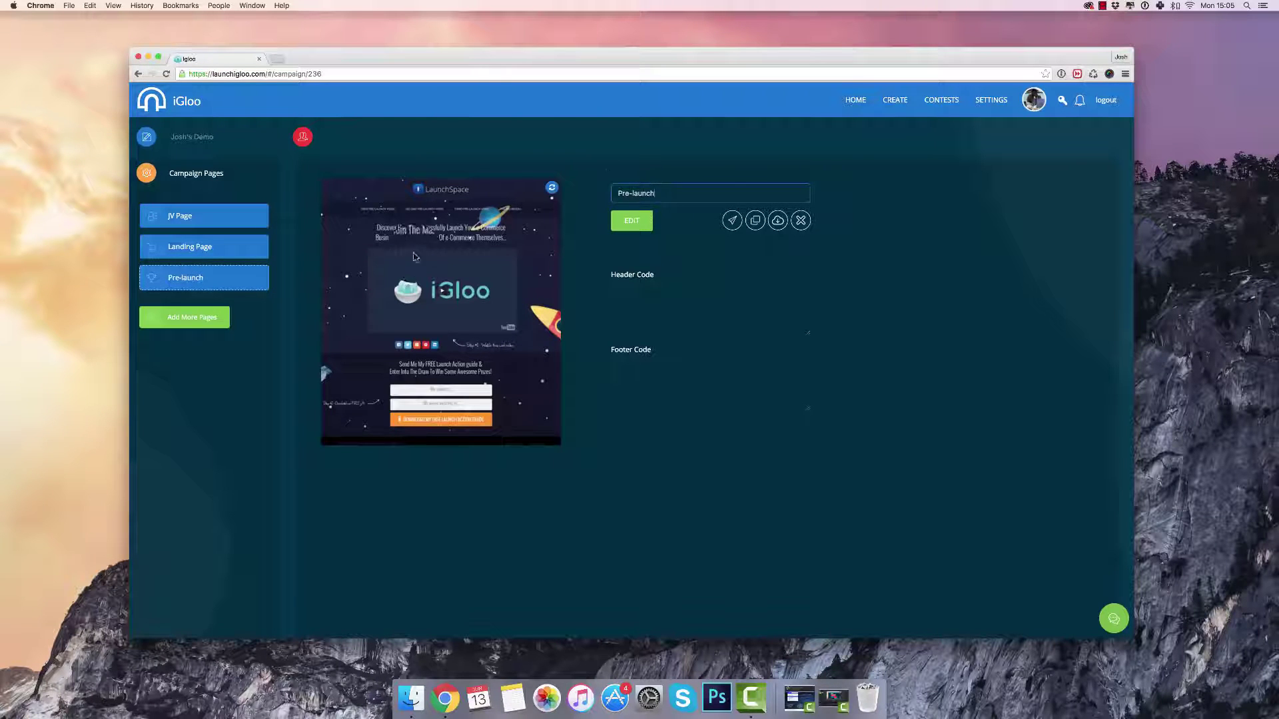
{"action": "left_click_drag", "start_coordinate": [199, 278], "coordinate": [207, 245]}
Preview the blue PushTraffic template from the Upsell category in full and add it as a new campaign page
{"action": "left_click", "coordinate": [197, 312]}
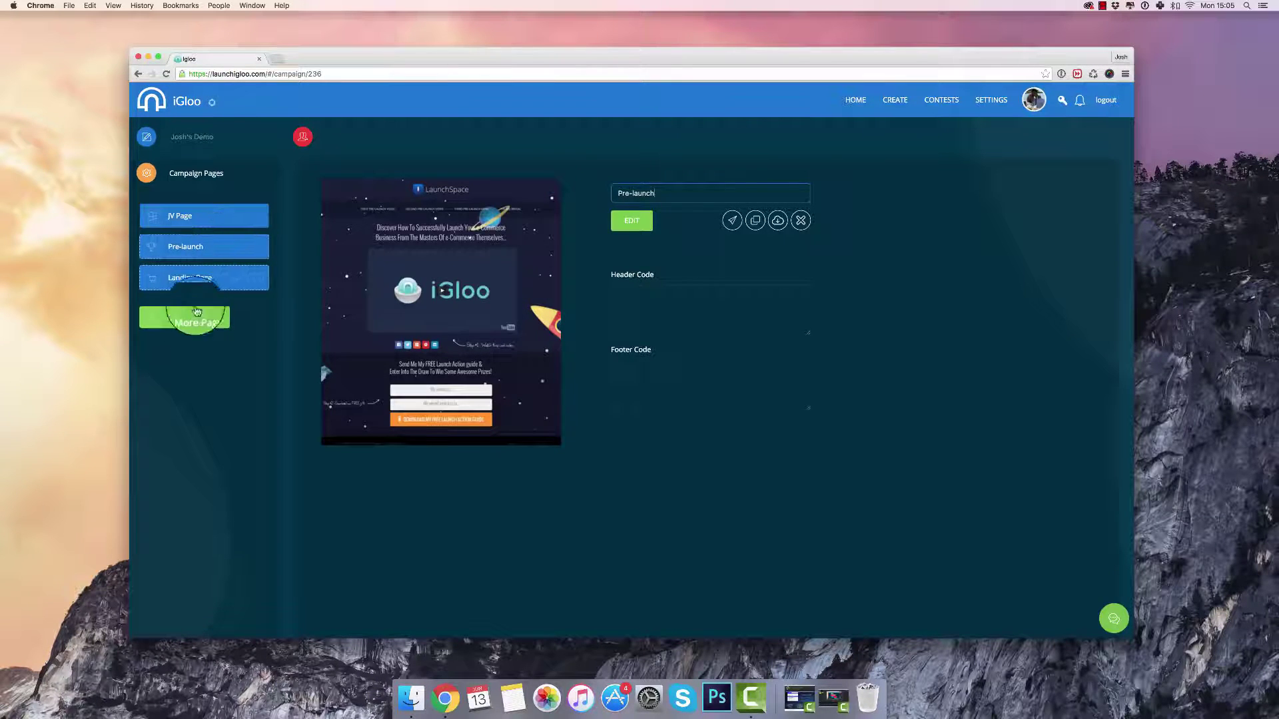
{"action": "left_click", "coordinate": [490, 136]}
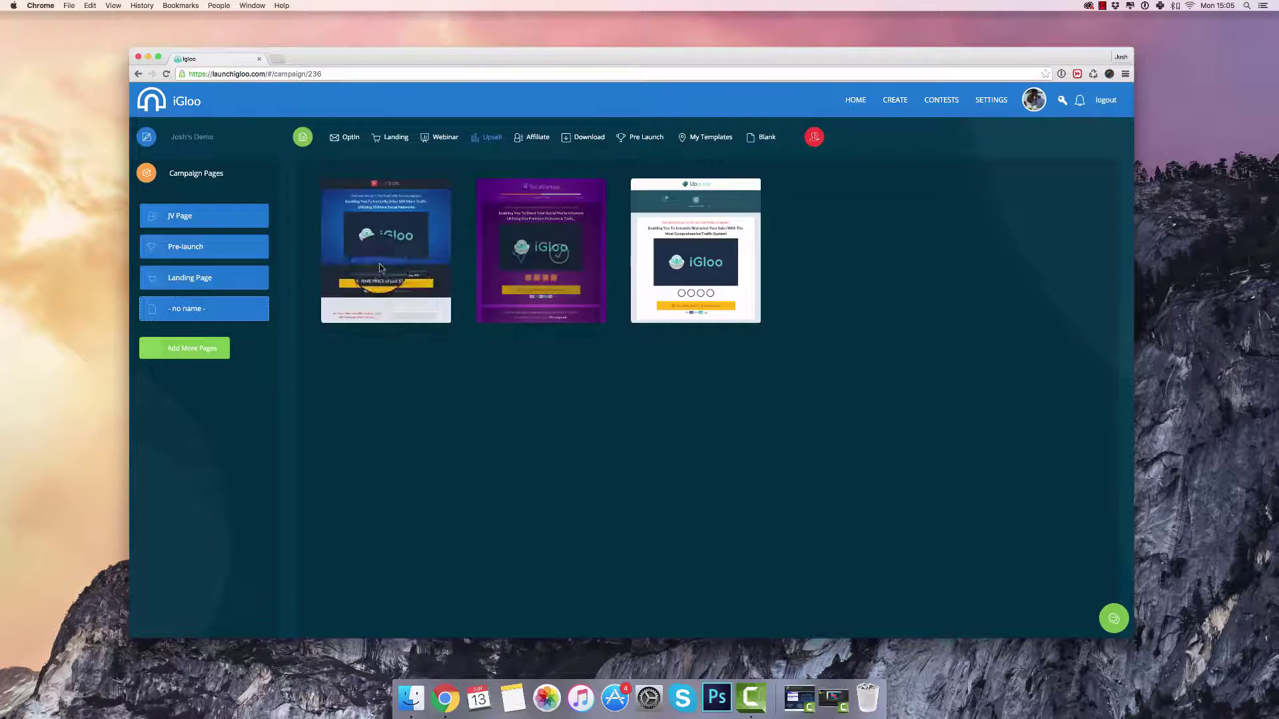
{"action": "left_click", "coordinate": [369, 255]}
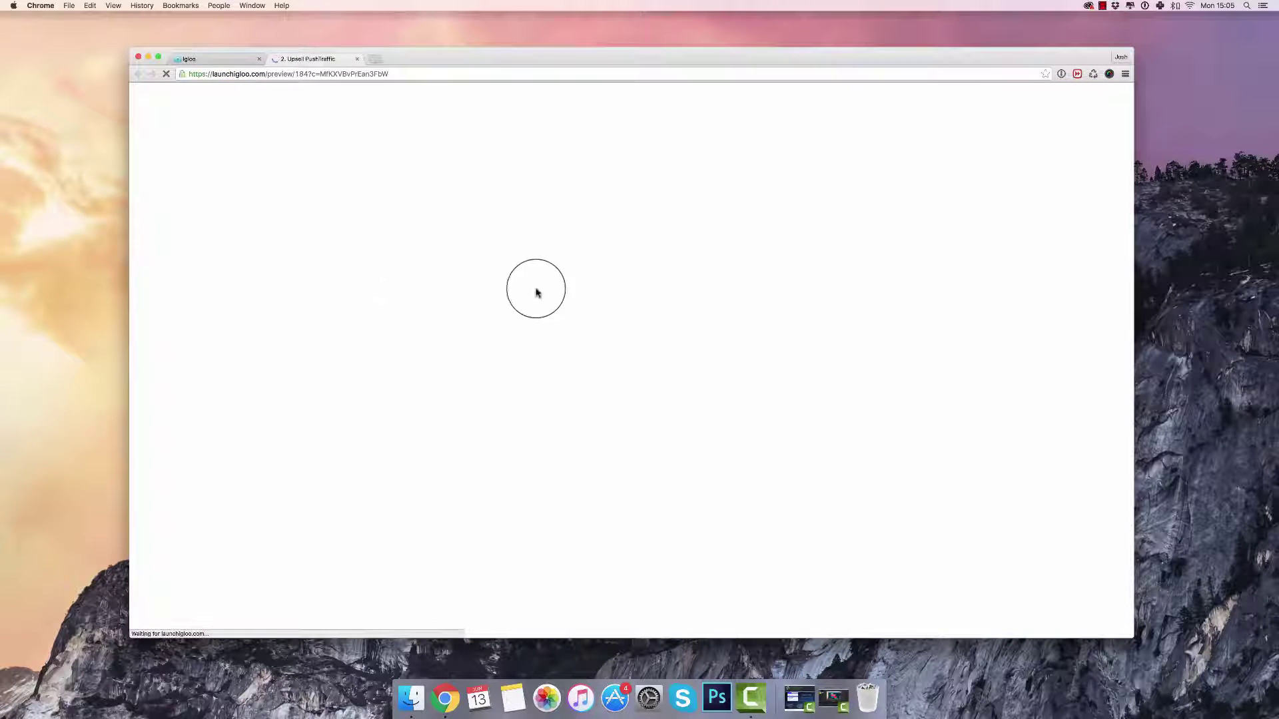
{"action": "scroll", "coordinate": [733, 319], "scroll_direction": "down", "scroll_amount": 2}
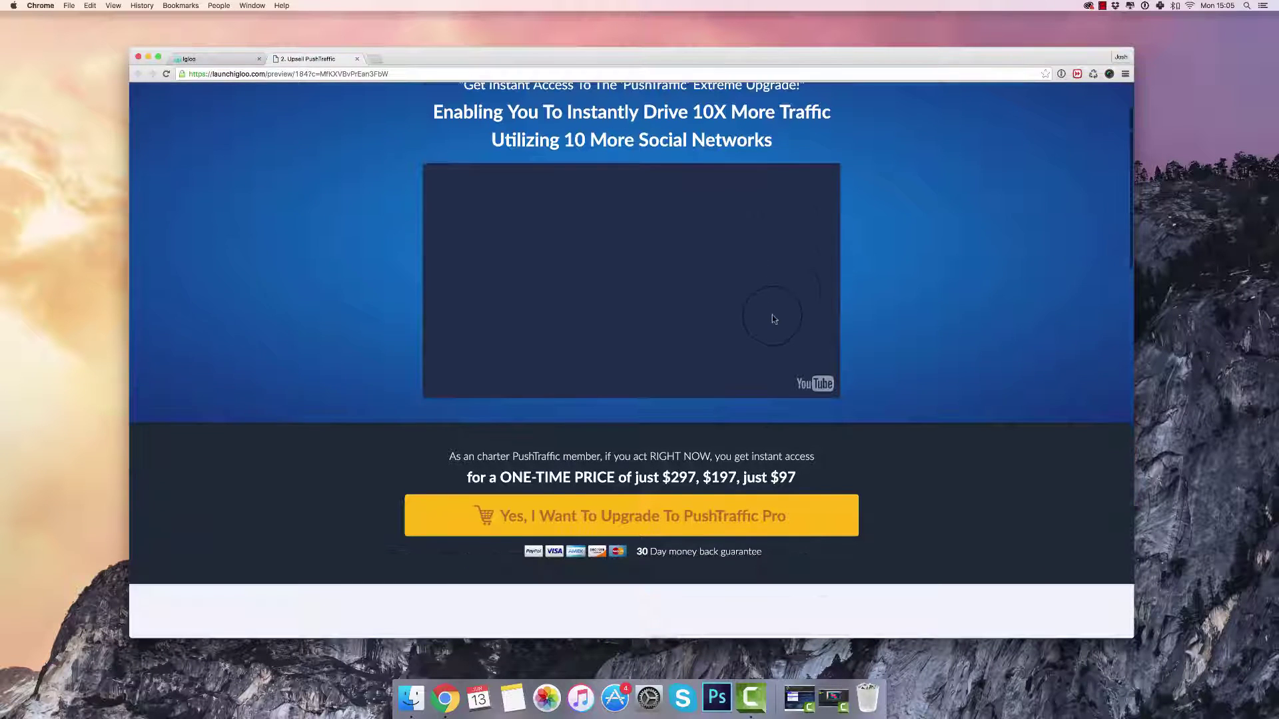
{"action": "scroll", "coordinate": [773, 319], "scroll_direction": "down", "scroll_amount": 15}
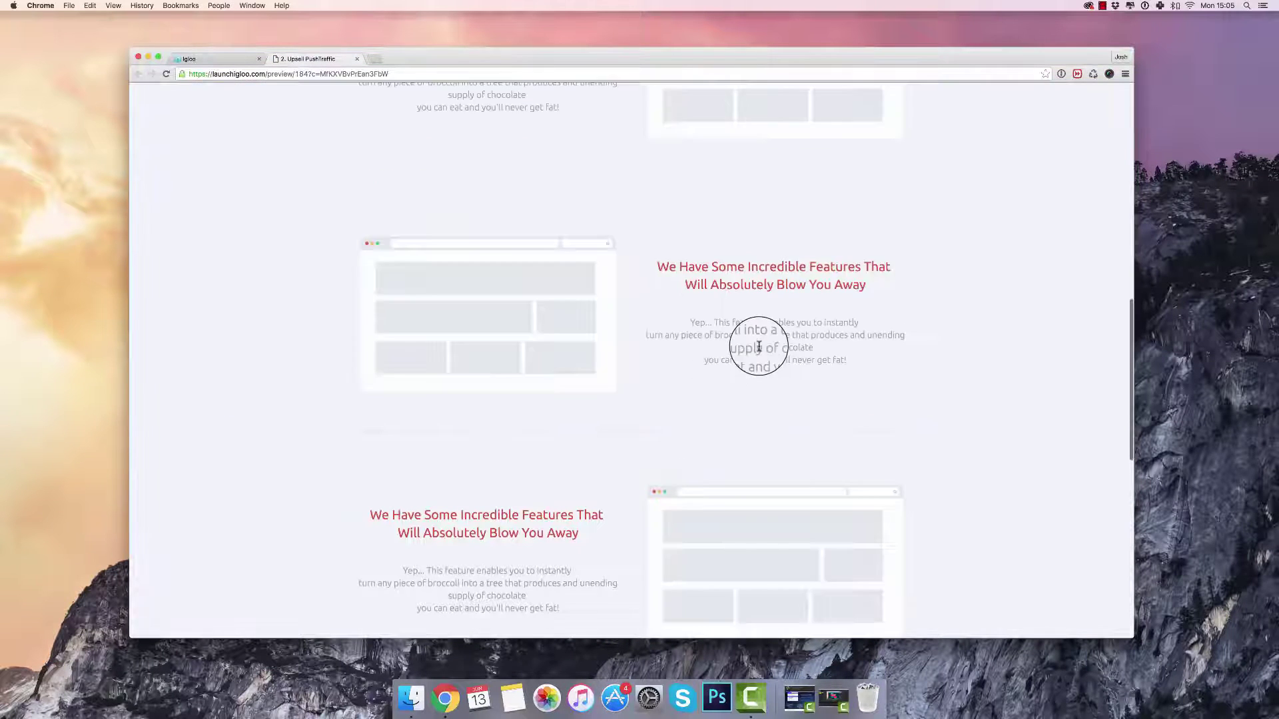
{"action": "scroll", "coordinate": [759, 346], "scroll_direction": "up", "scroll_amount": 12}
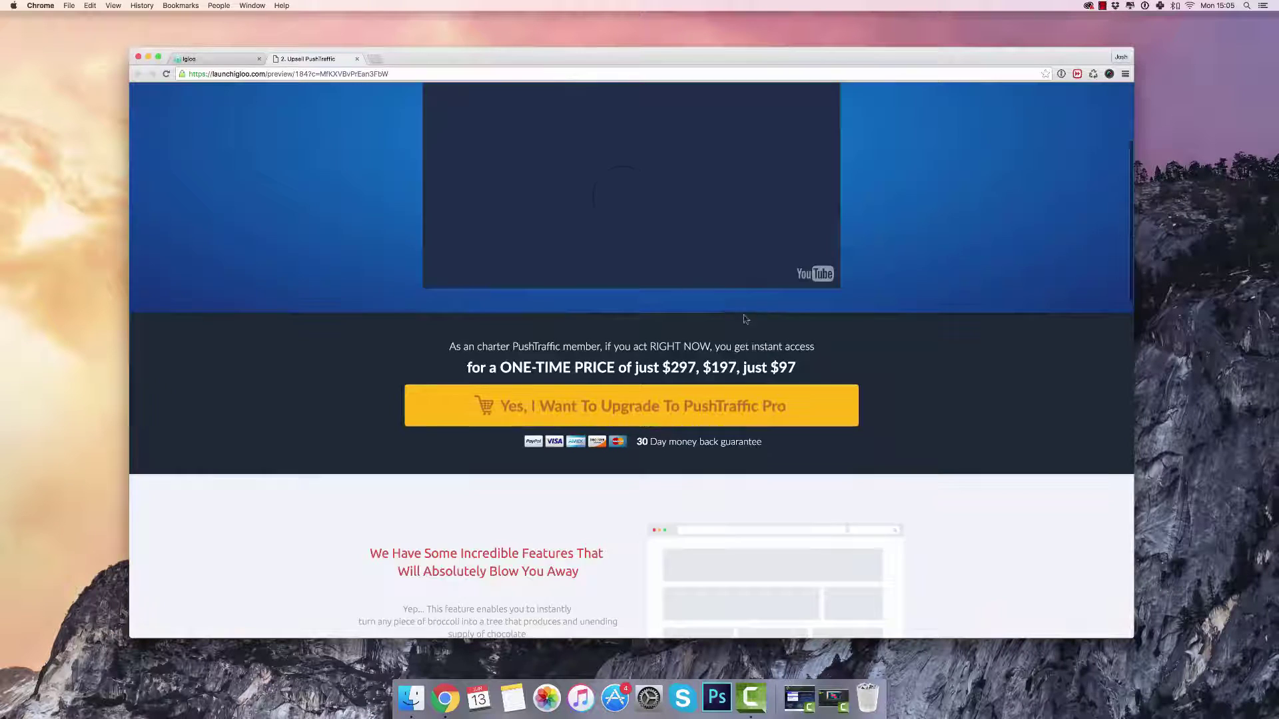
{"action": "scroll", "coordinate": [745, 320], "scroll_direction": "up", "scroll_amount": 3}
{"action": "left_click", "coordinate": [357, 58]}
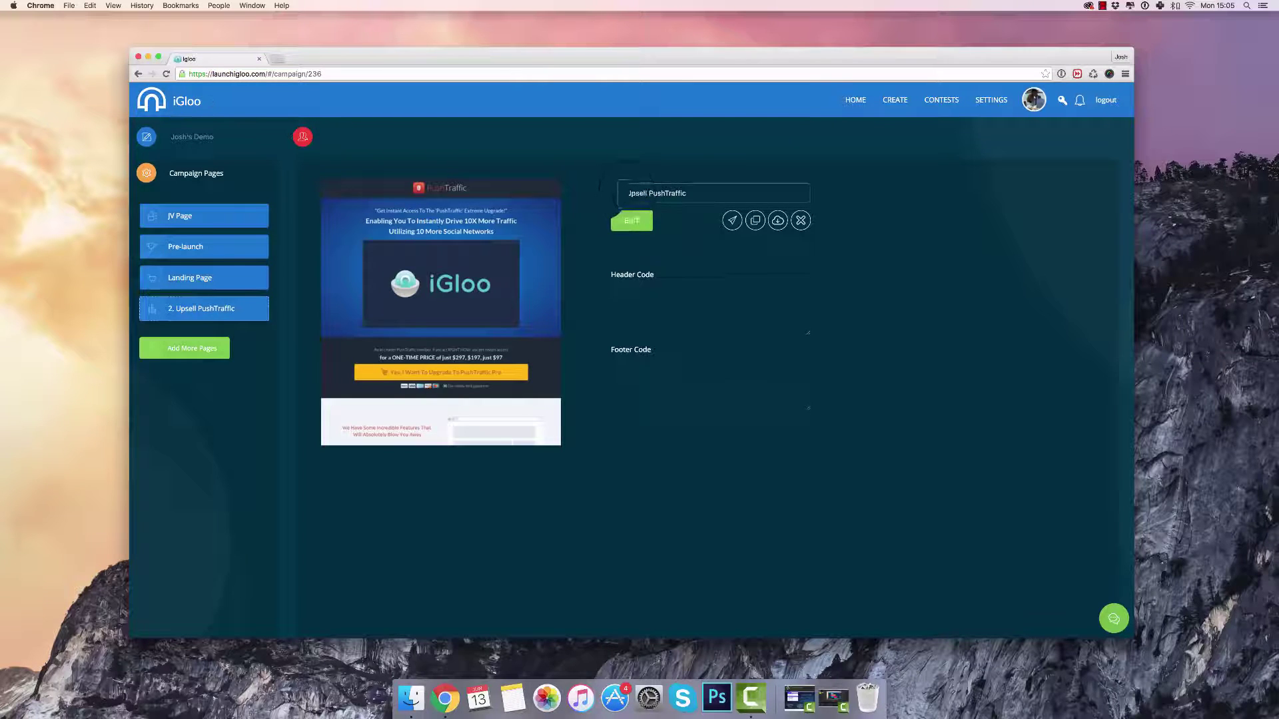
Rename the PushTraffic page as Upsell One and duplicate it as a second page named Upsell Two
{"action": "left_click", "coordinate": [690, 214]}
{"action": "double_click", "coordinate": [640, 193]}
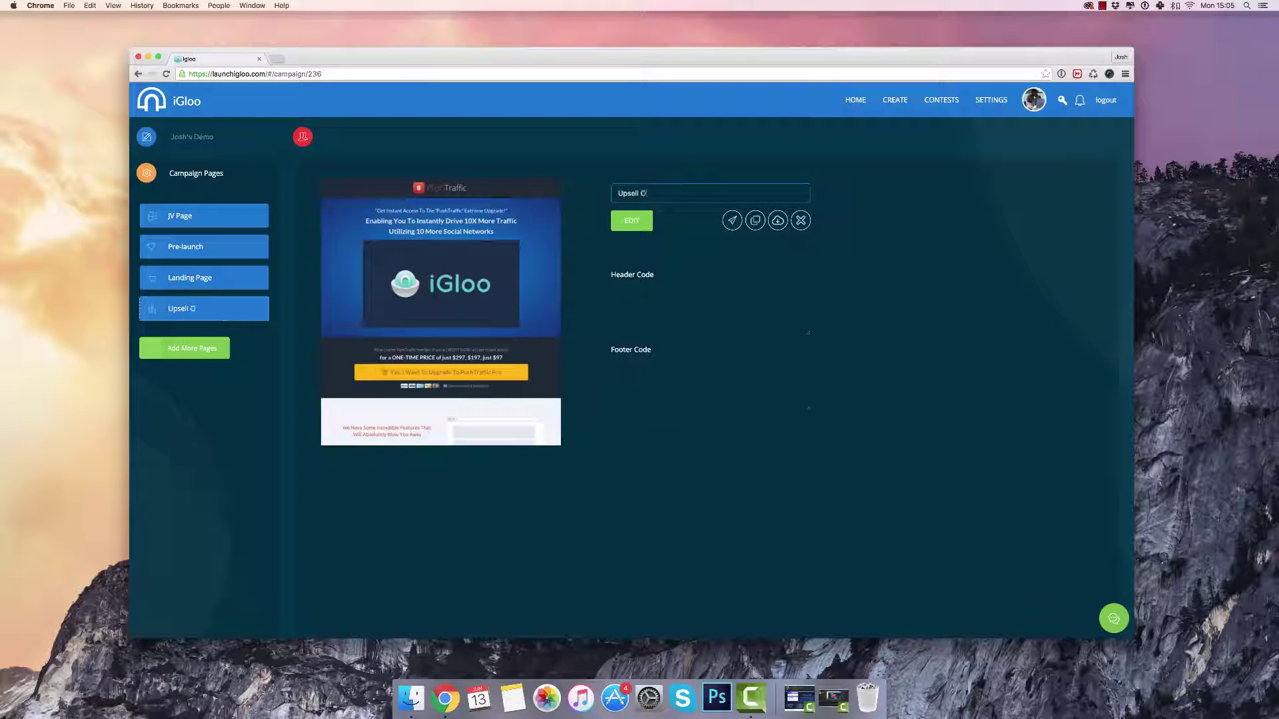
{"action": "left_click", "coordinate": [248, 311]}
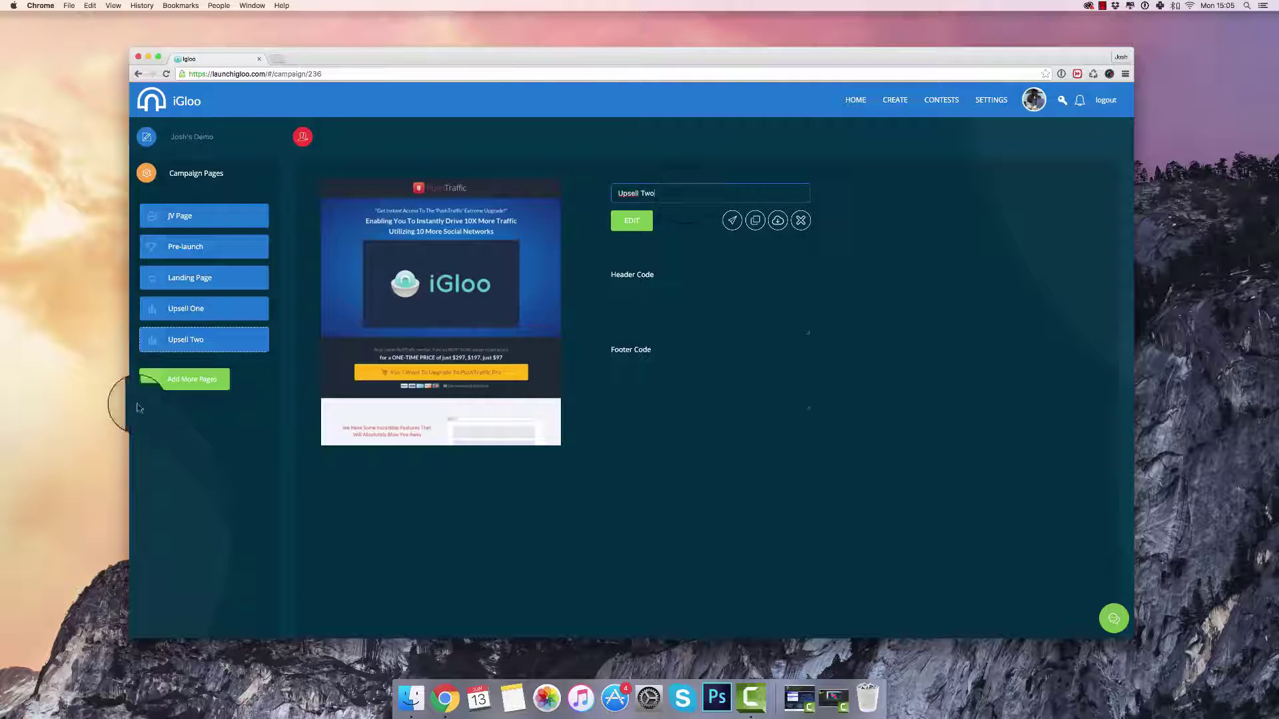
{"action": "left_click", "coordinate": [210, 318]}
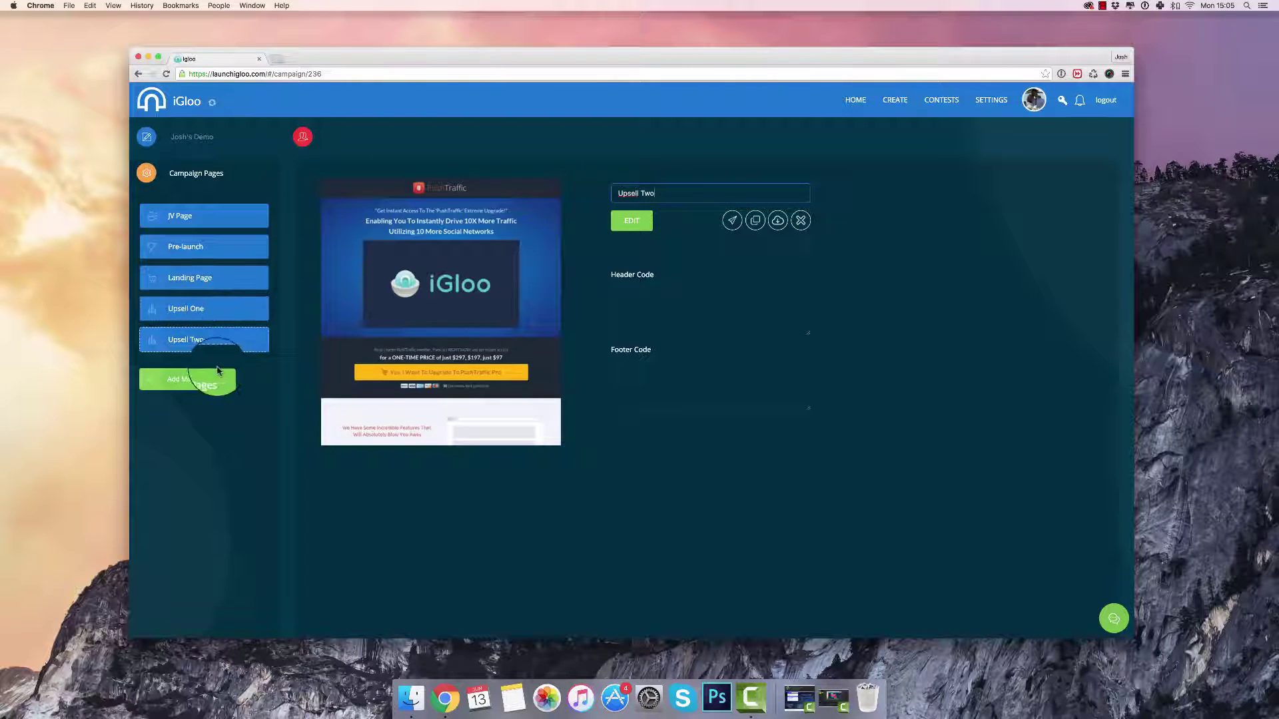
{"action": "left_click", "coordinate": [214, 308]}
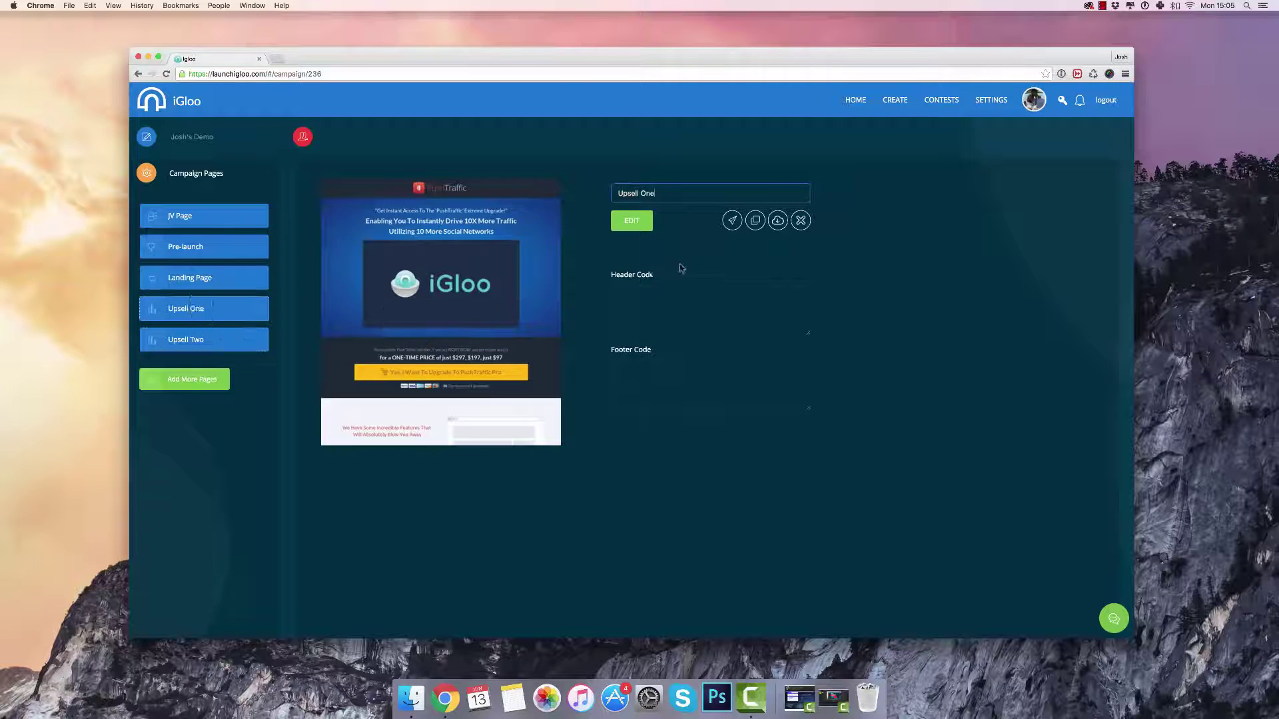
Go to the contests area and create a new contest named Pre-launch
{"action": "left_click", "coordinate": [950, 106]}
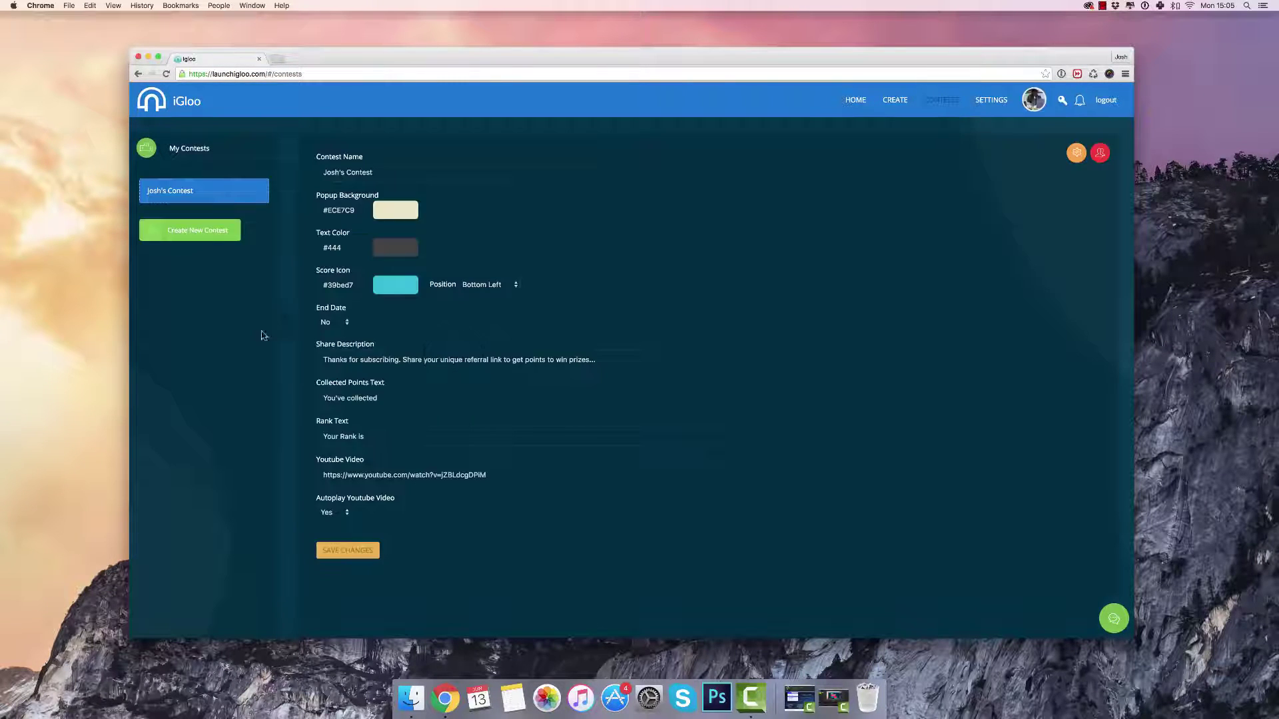
{"action": "left_click", "coordinate": [190, 230]}
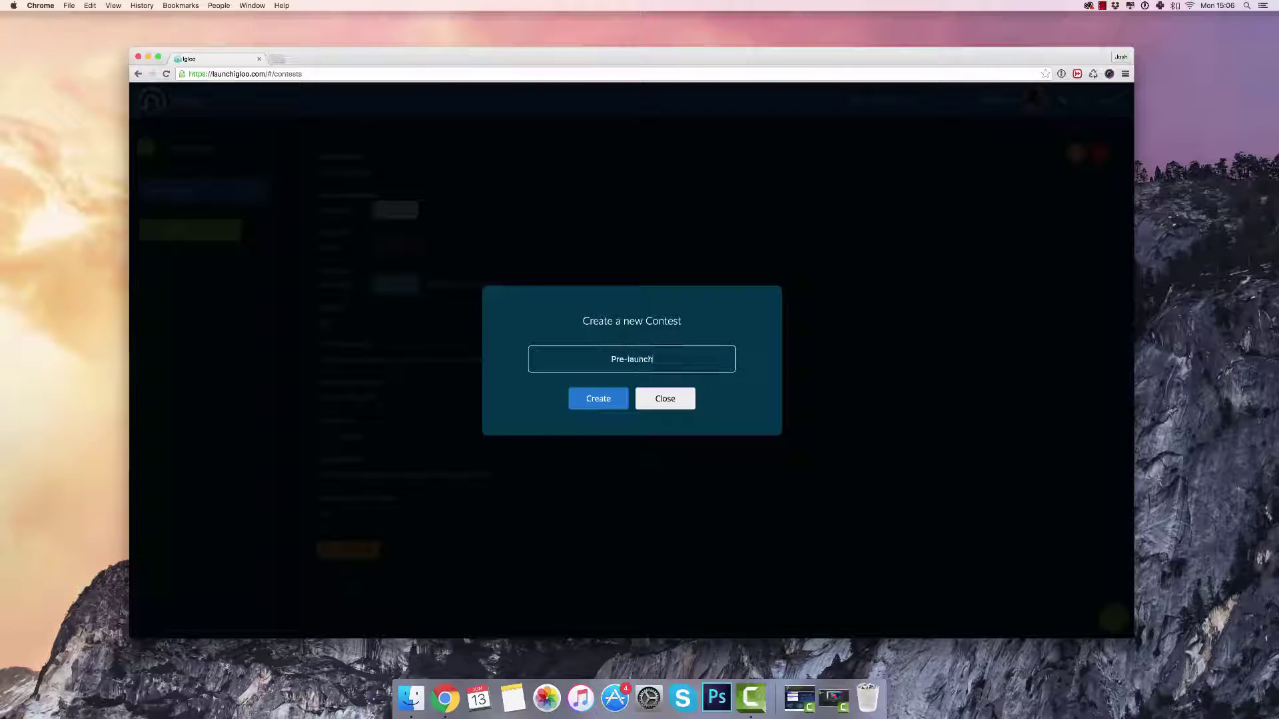
{"action": "type", "text": "Pre-launch"}
{"action": "left_click", "coordinate": [607, 403]}
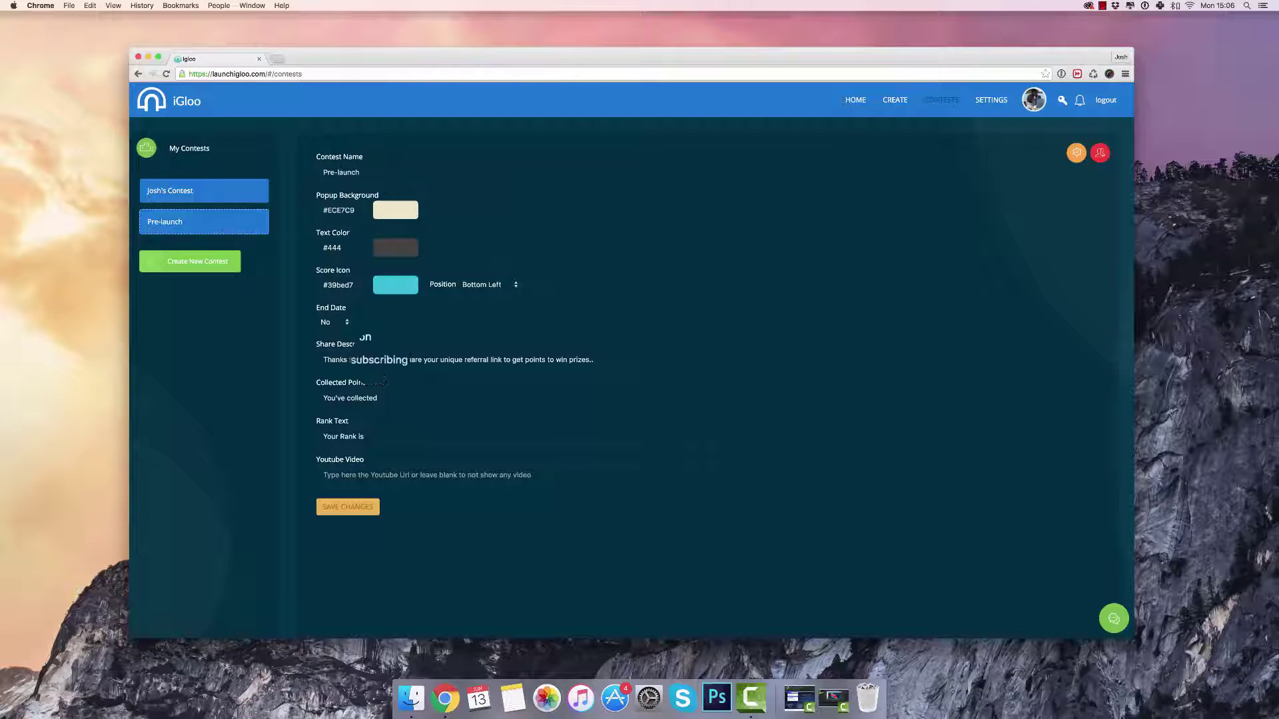
Open YouTube in a new browser tab and copy the URL of the "contest video igloo" video
{"action": "left_click", "coordinate": [372, 302]}
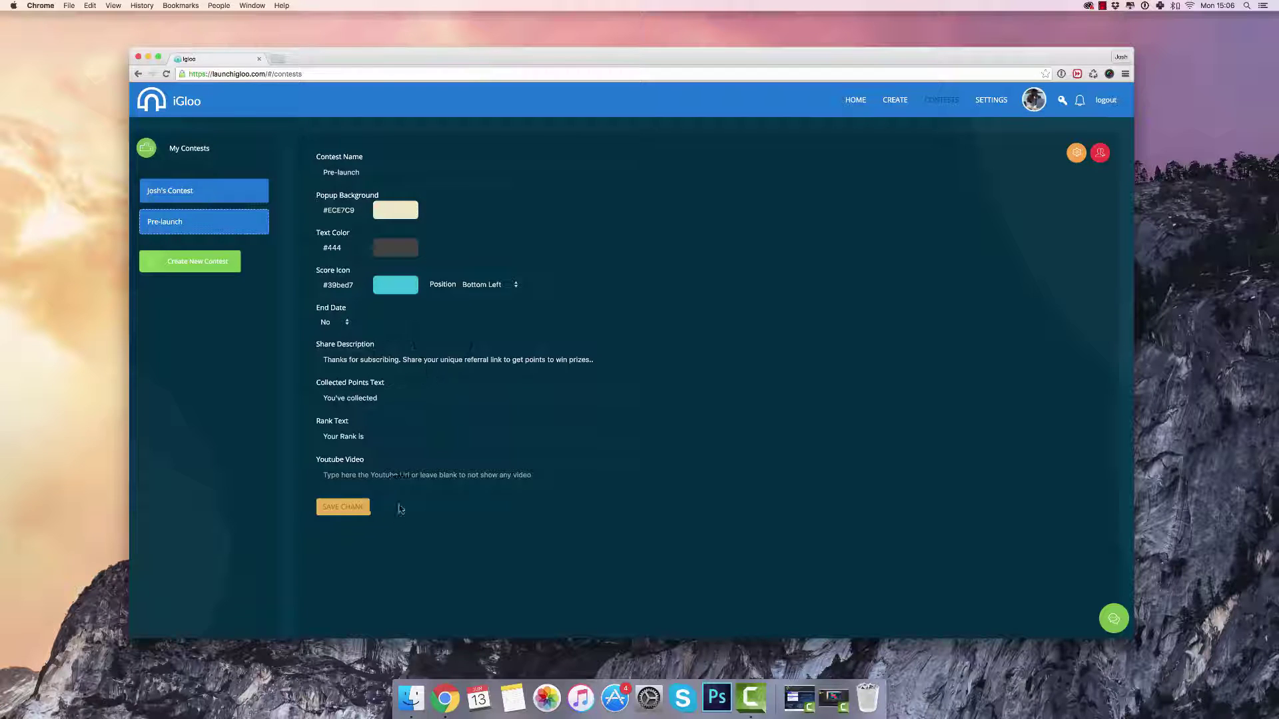
{"action": "left_click", "coordinate": [277, 58]}
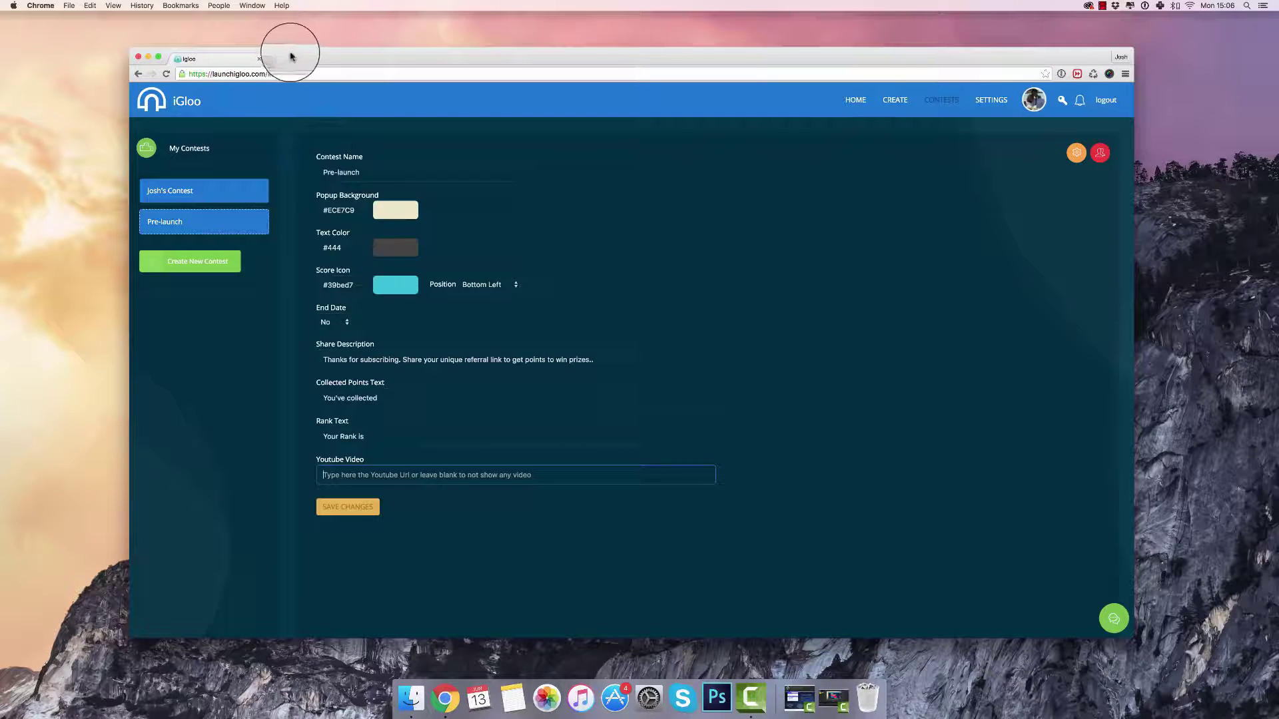
{"action": "type", "text": "www.youtube.com"}
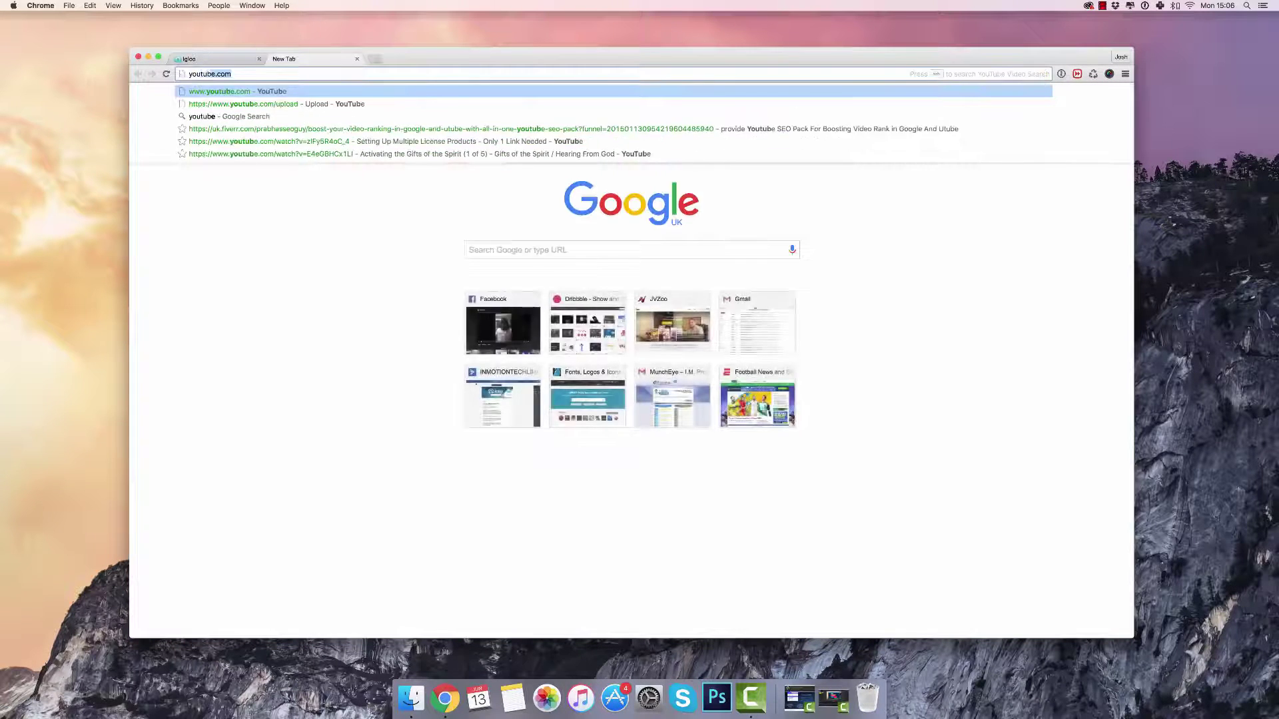
{"action": "key", "text": "Return"}
{"action": "right_click", "coordinate": [260, 72]}
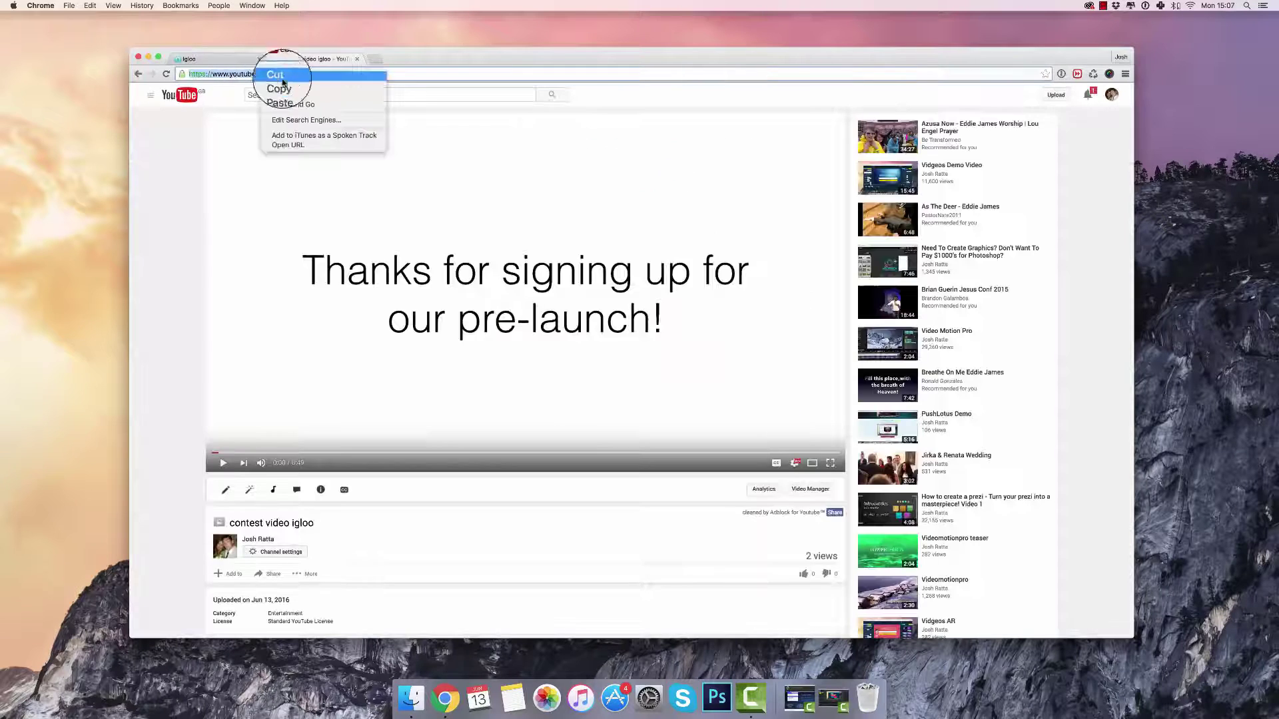
{"action": "left_click", "coordinate": [278, 88]}
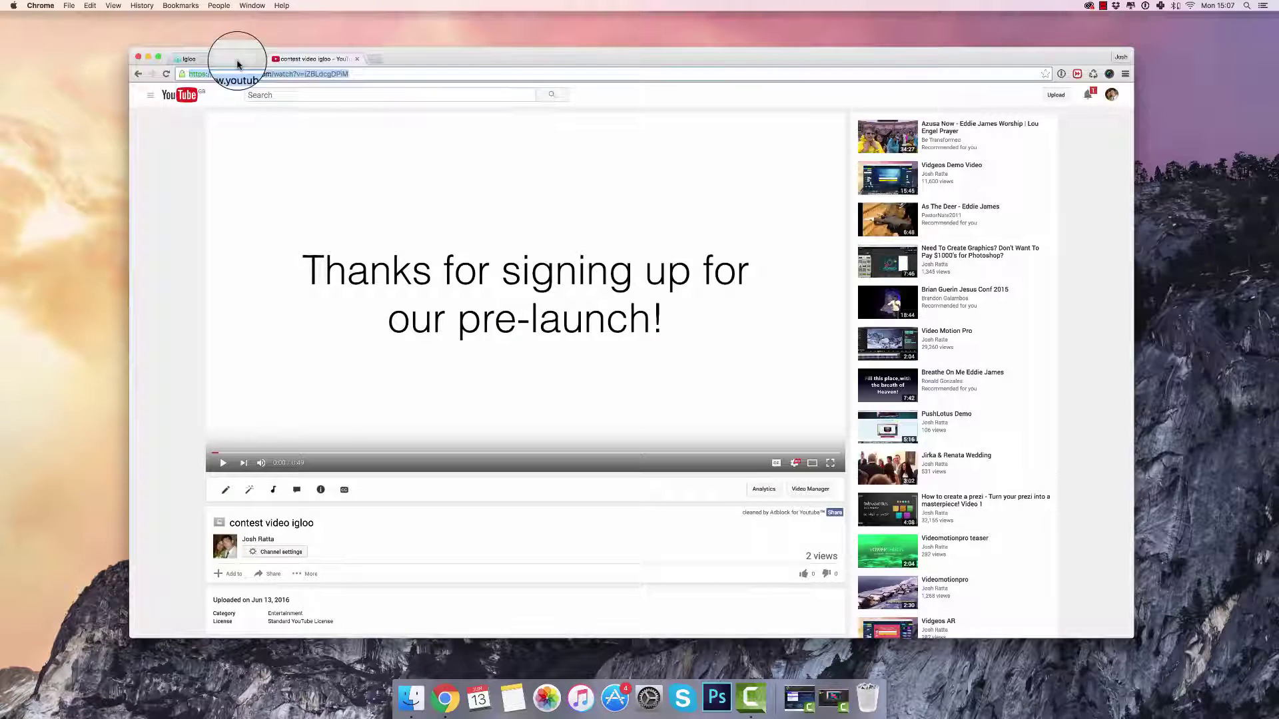
Paste the copied URL as the Pre-launch contest's YouTube video and set its autoplay to Yes
{"action": "left_click", "coordinate": [229, 58]}
{"action": "key", "text": "super+v"}
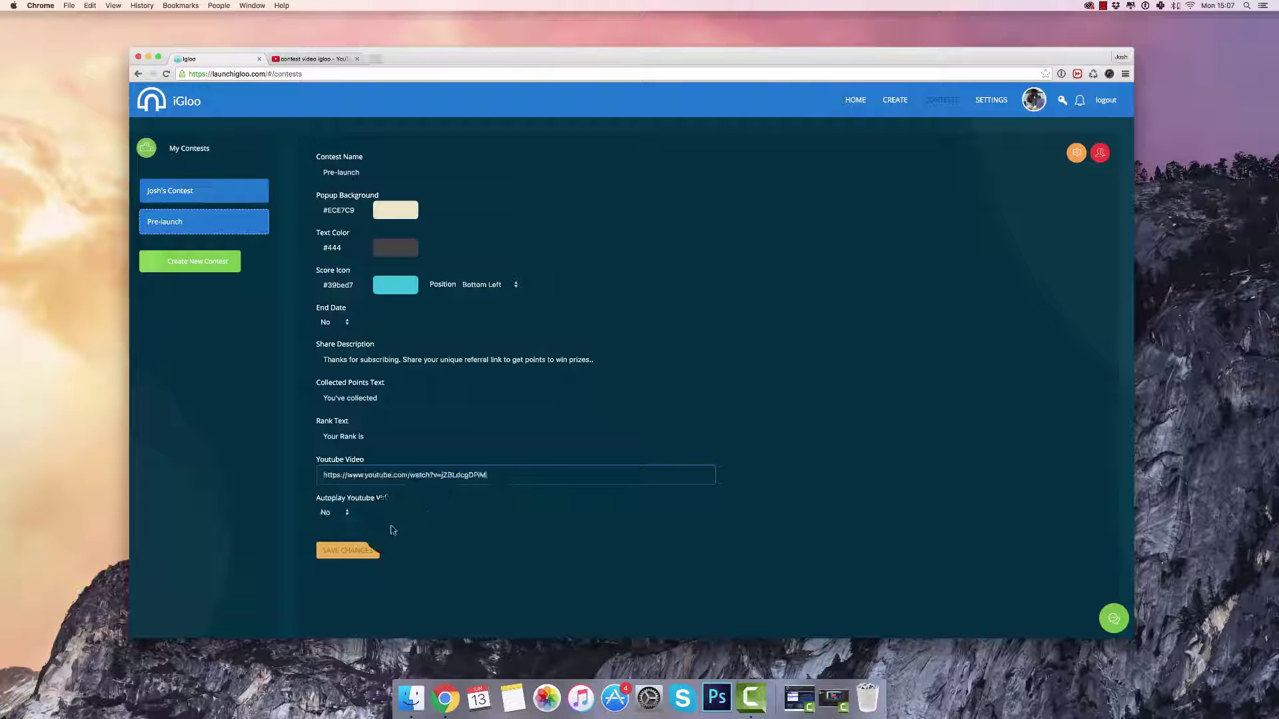
{"action": "left_click", "coordinate": [333, 512]}
{"action": "left_click", "coordinate": [330, 514]}
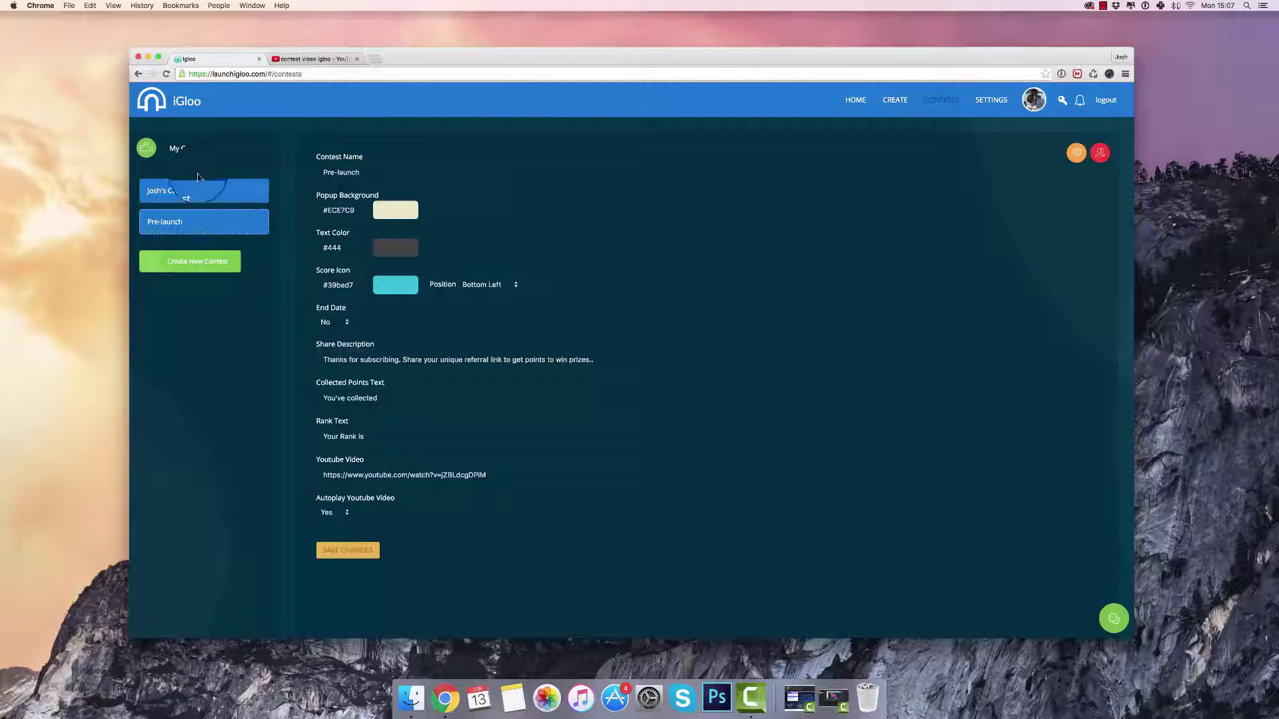
Return to the demo campaign from the home page and open its Upsell One page for editing
{"action": "left_click", "coordinate": [859, 101]}
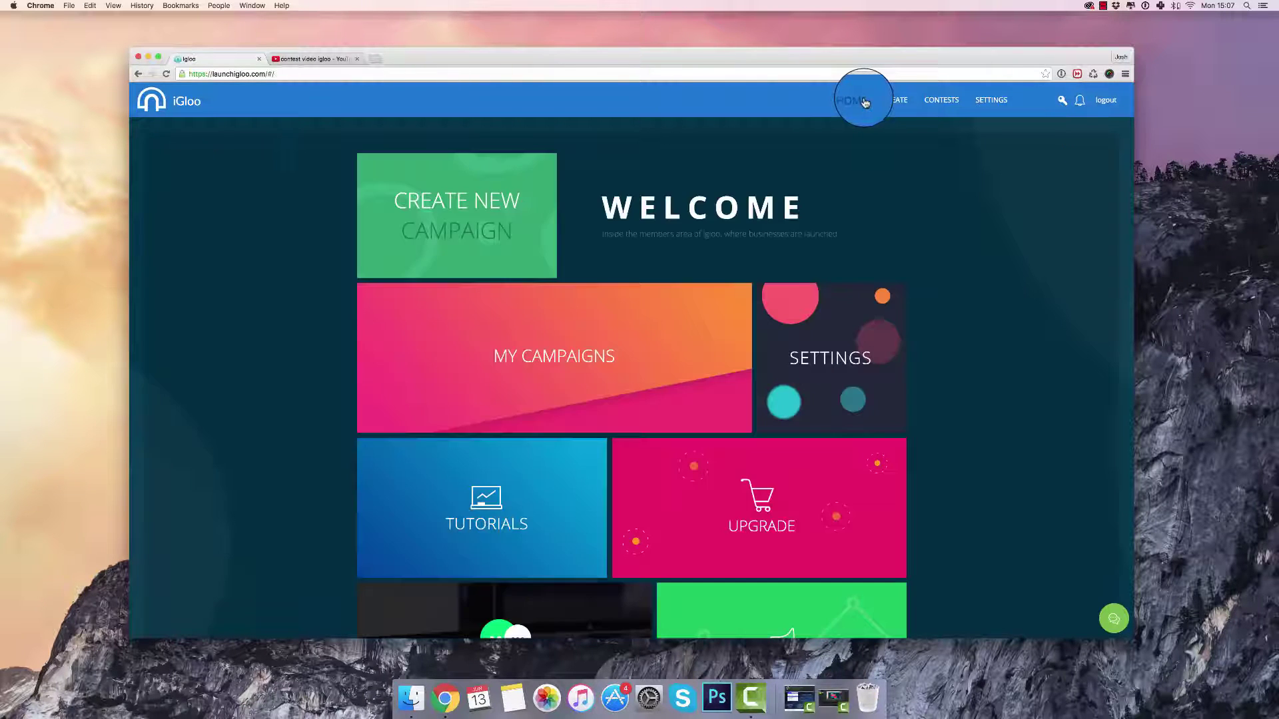
{"action": "left_click", "coordinate": [417, 343]}
{"action": "left_click", "coordinate": [215, 200]}
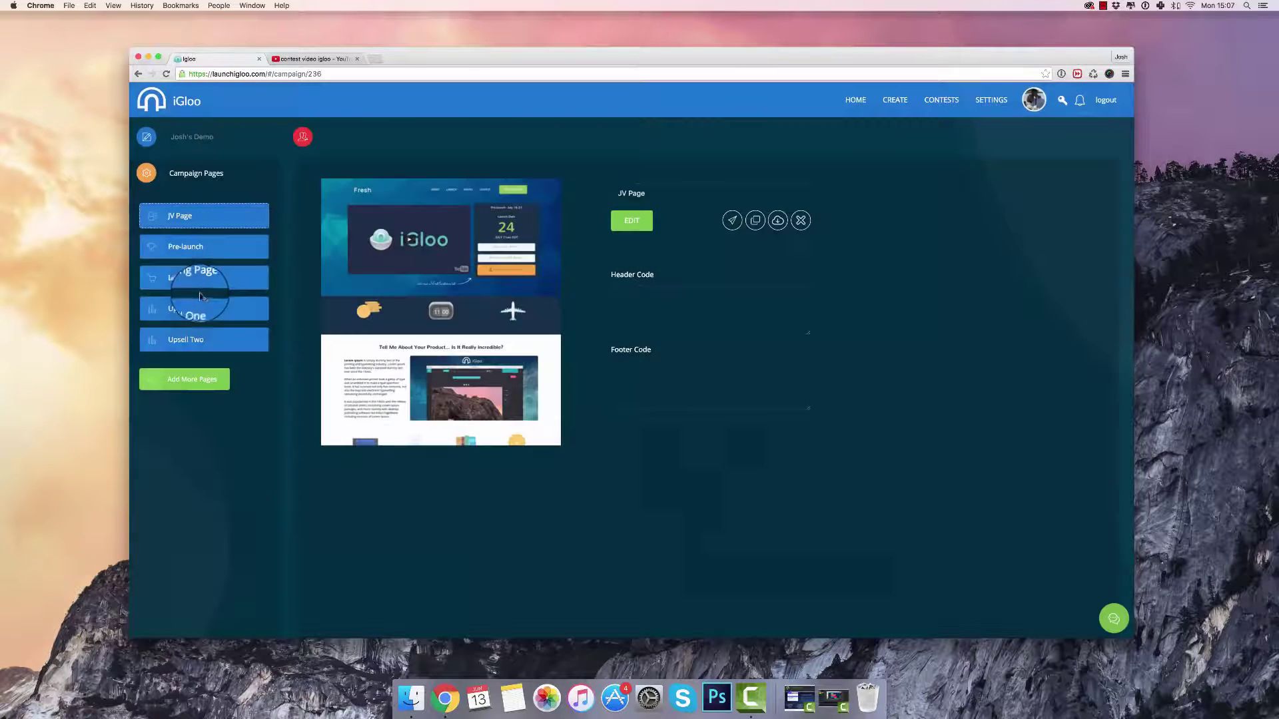
{"action": "left_click", "coordinate": [187, 309]}
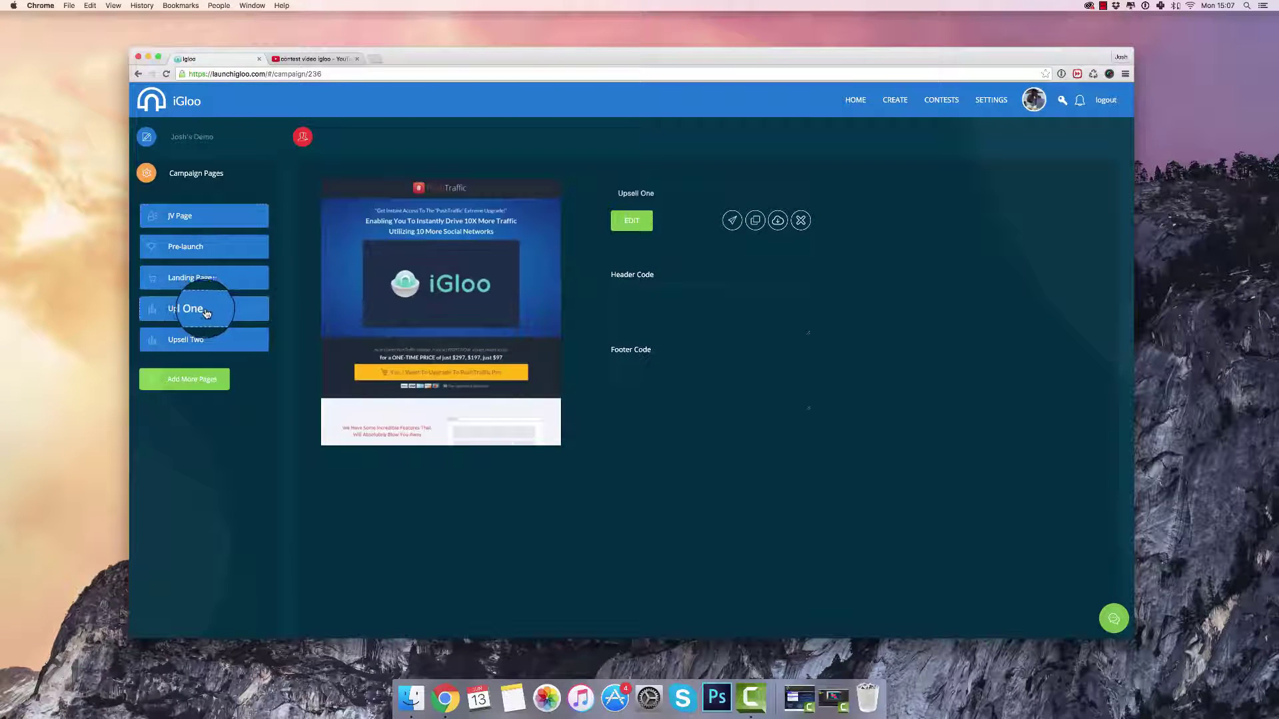
{"action": "left_click", "coordinate": [256, 250]}
{"action": "left_click", "coordinate": [638, 230]}
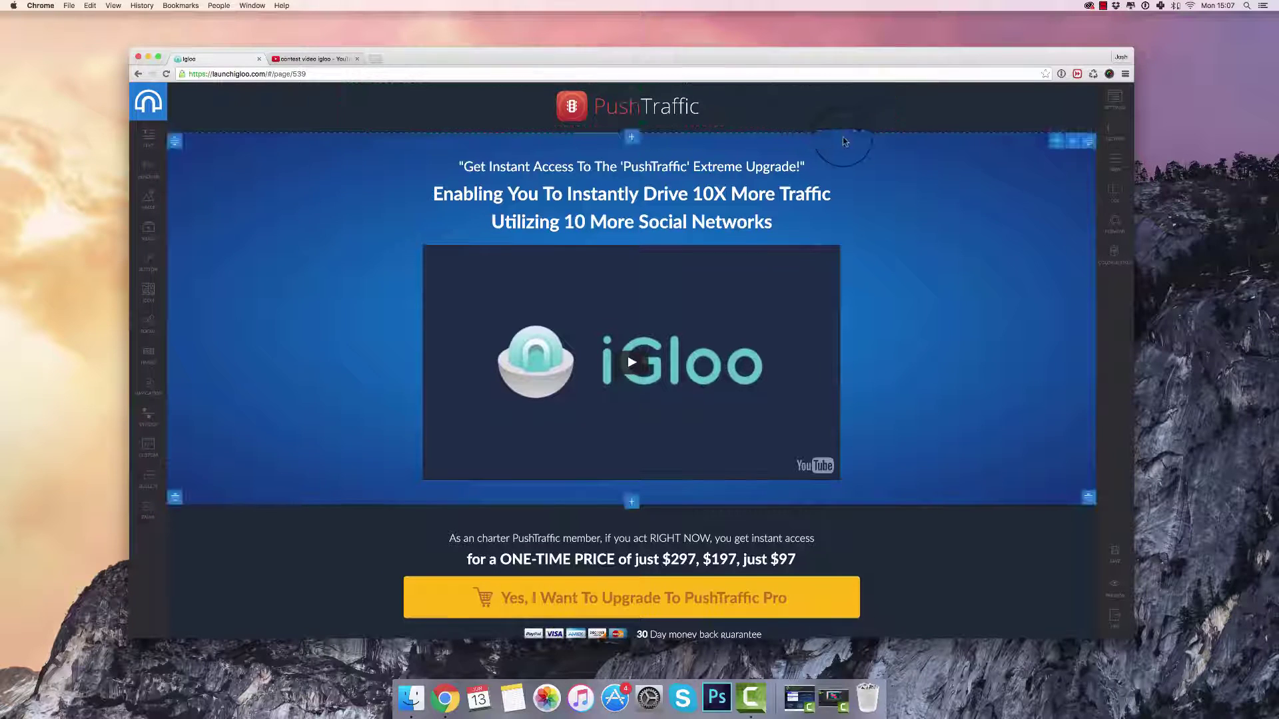
Replace the PushTraffic header logo with the white-lettered iGloo logo image and reduce its width to about 205
{"action": "scroll", "coordinate": [845, 135], "scroll_direction": "down", "scroll_amount": 3}
{"action": "scroll", "coordinate": [751, 194], "scroll_direction": "up", "scroll_amount": 3}
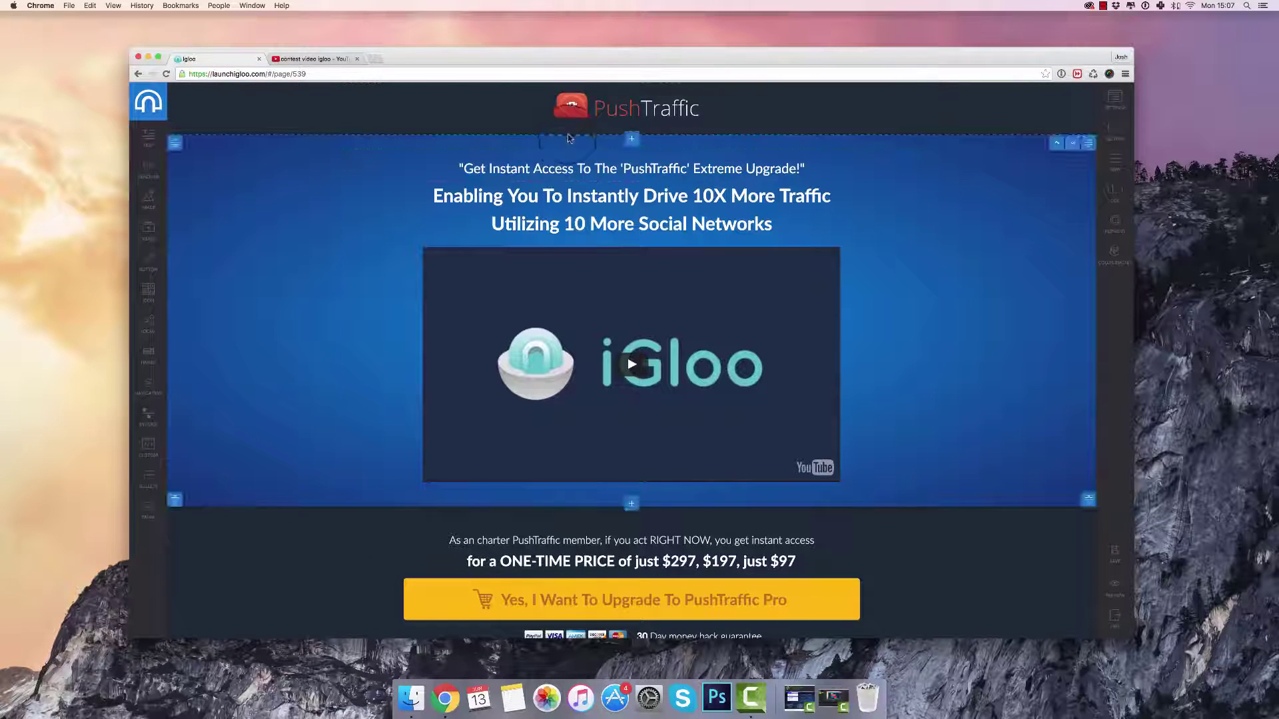
{"action": "left_click", "coordinate": [571, 110]}
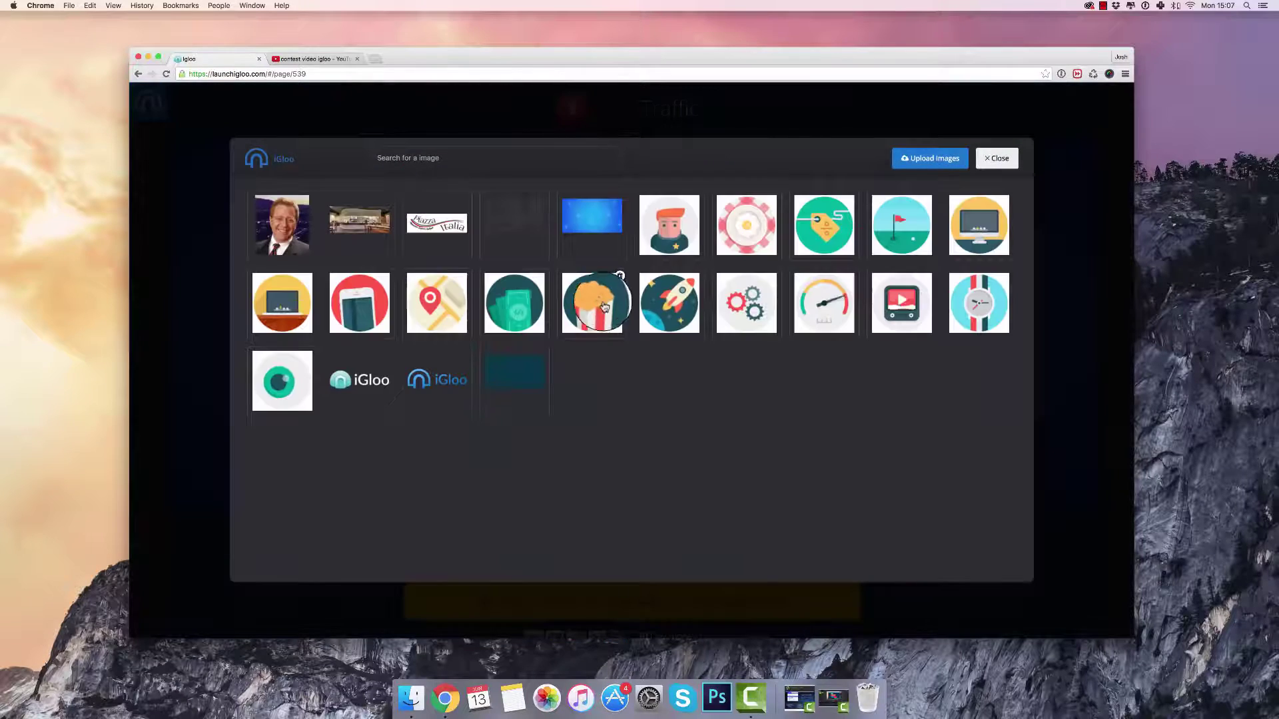
{"action": "left_click", "coordinate": [362, 403]}
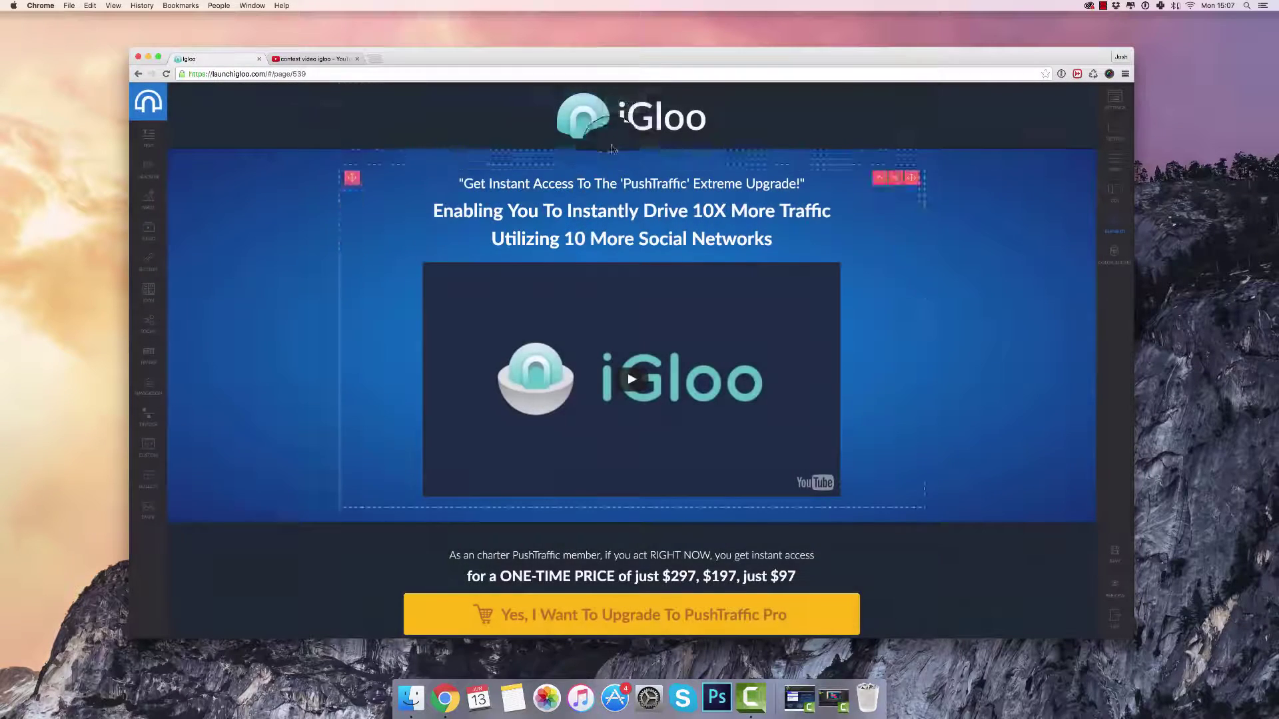
{"action": "left_click", "coordinate": [614, 127]}
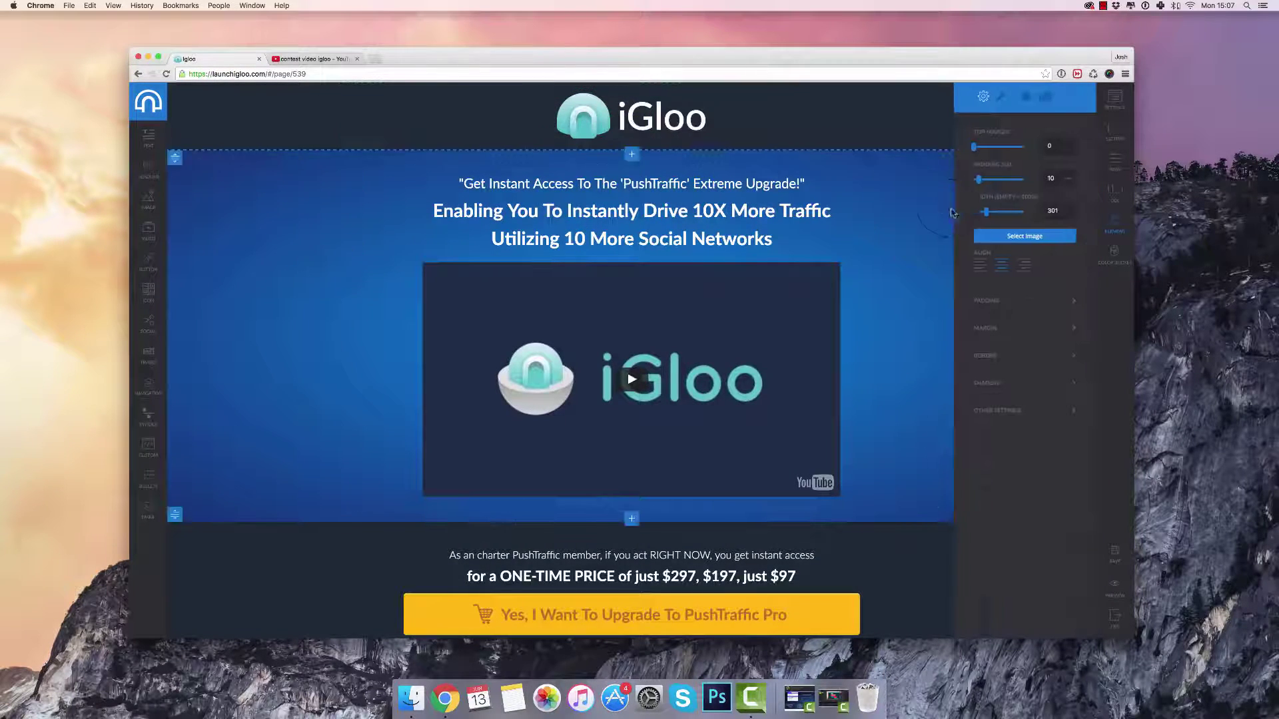
{"action": "left_click_drag", "start_coordinate": [984, 212], "coordinate": [982, 211]}
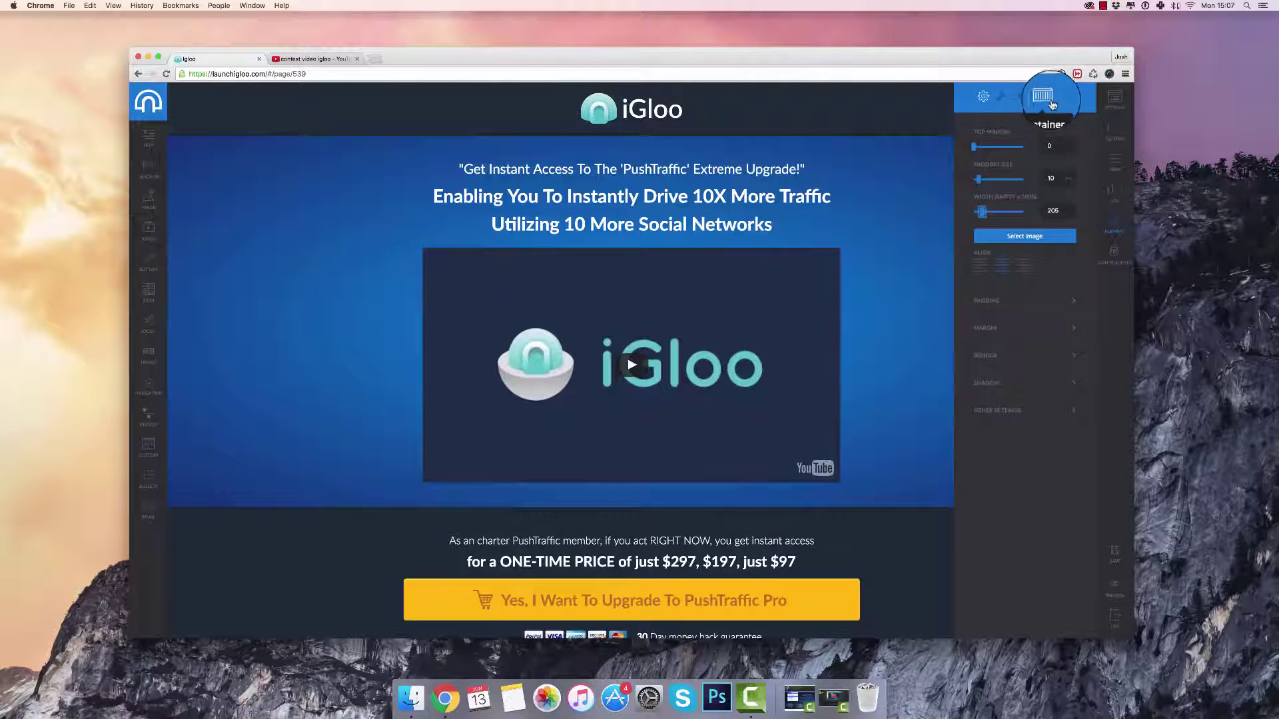
Try the slideRight enter animation on the iGloo logo and set its enter effect to skewRightBounce
{"action": "left_click", "coordinate": [1023, 96]}
{"action": "left_click", "coordinate": [1020, 133]}
{"action": "left_click", "coordinate": [1019, 167]}
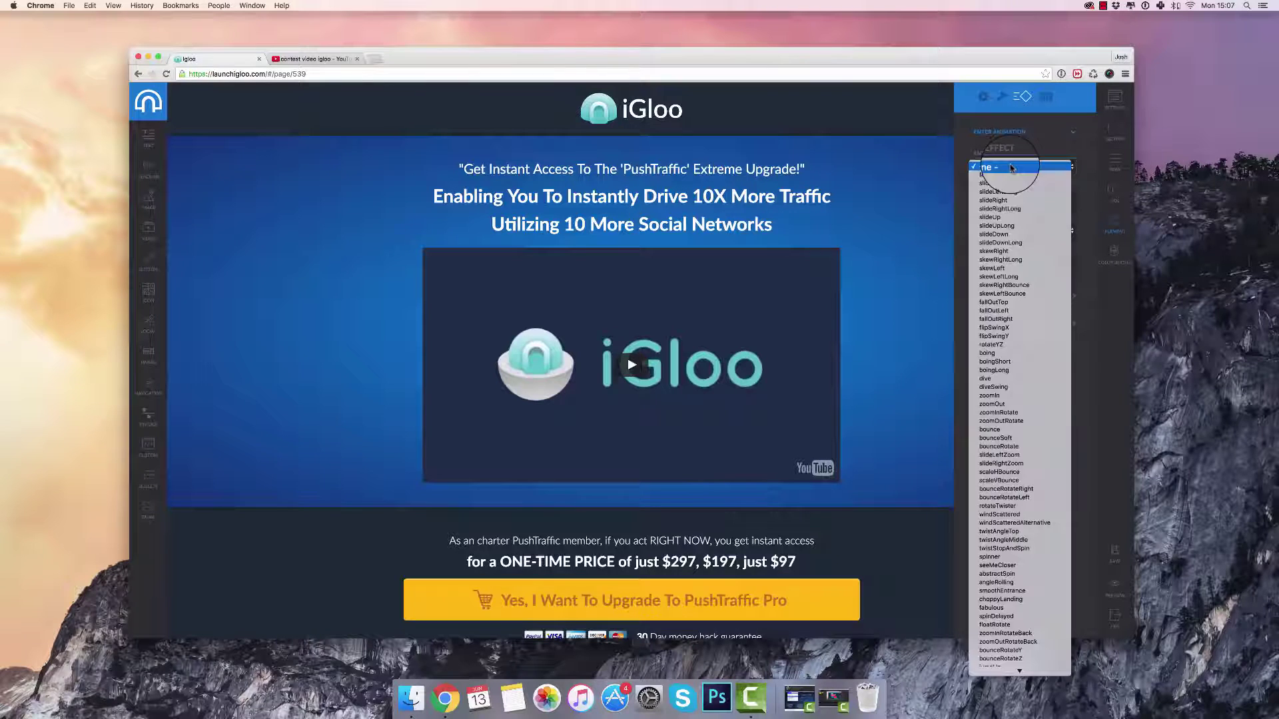
{"action": "left_click", "coordinate": [1006, 200]}
{"action": "left_click", "coordinate": [1020, 166]}
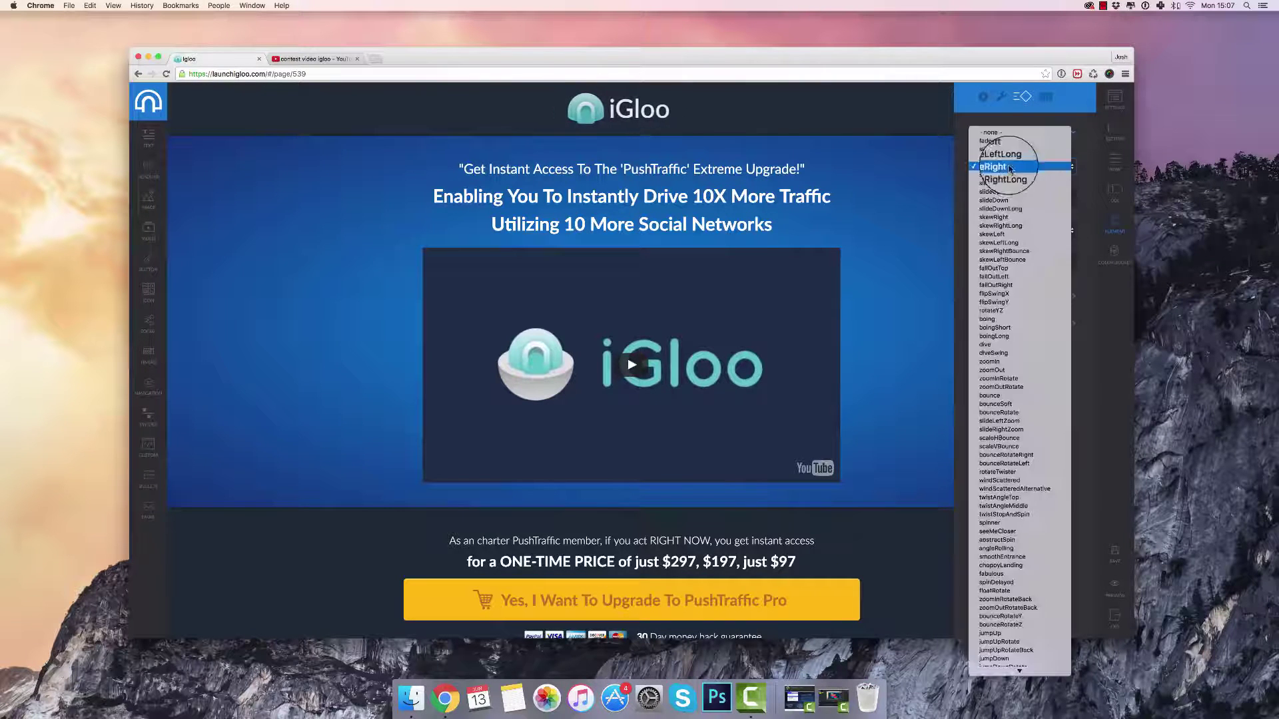
{"action": "left_click", "coordinate": [1012, 254]}
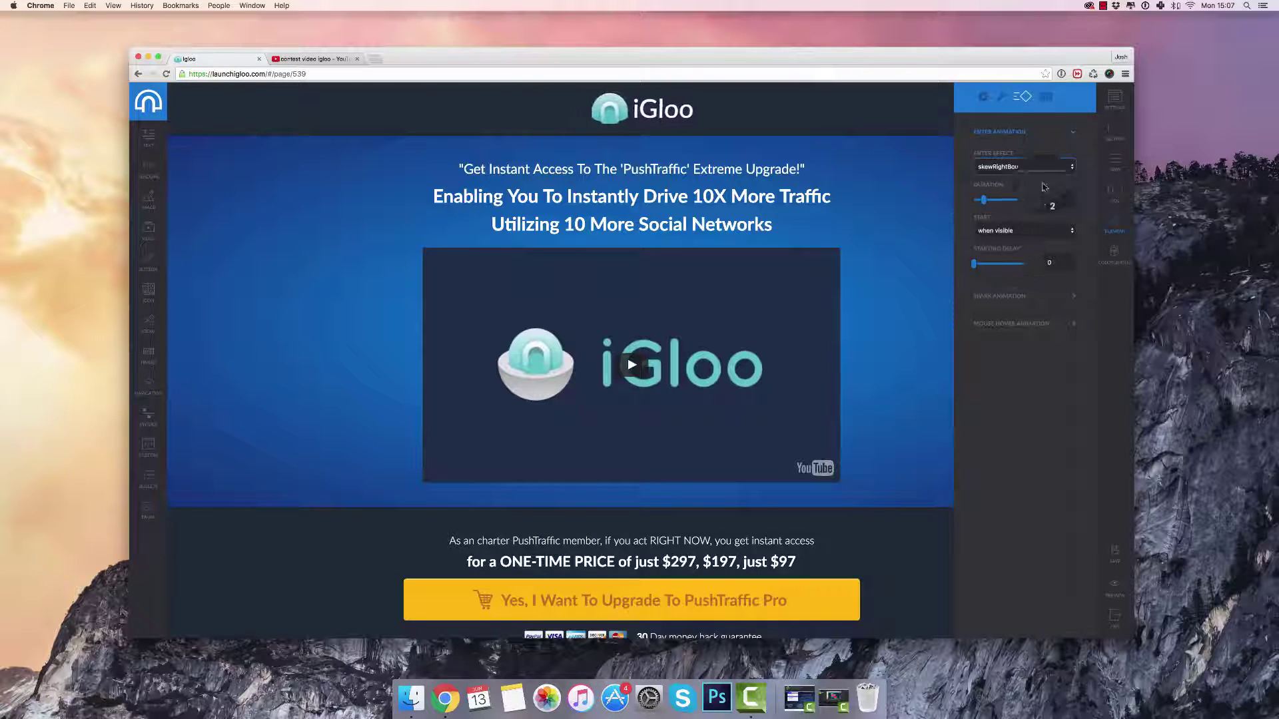
{"action": "left_click", "coordinate": [1063, 101]}
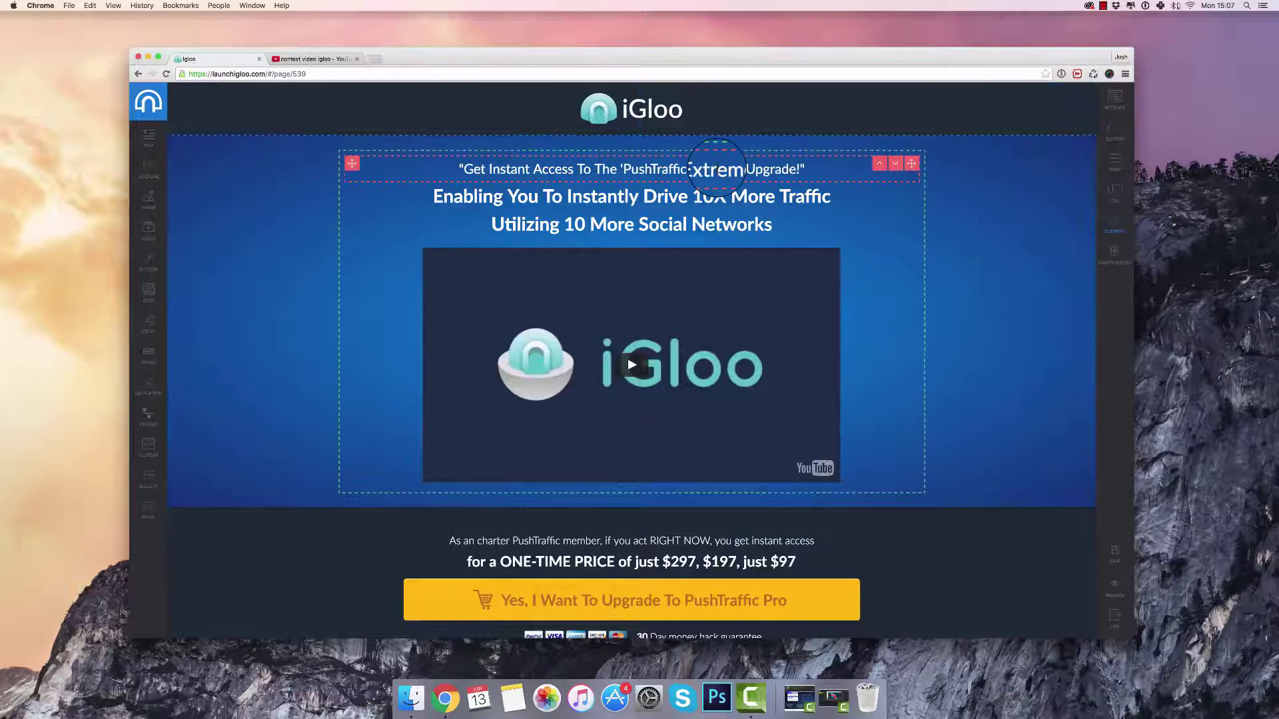
Replace the line above the main headline with "Get Instant ACcess To The PRO Features Of This App" in quotation marks
{"action": "triple_click", "coordinate": [716, 169]}
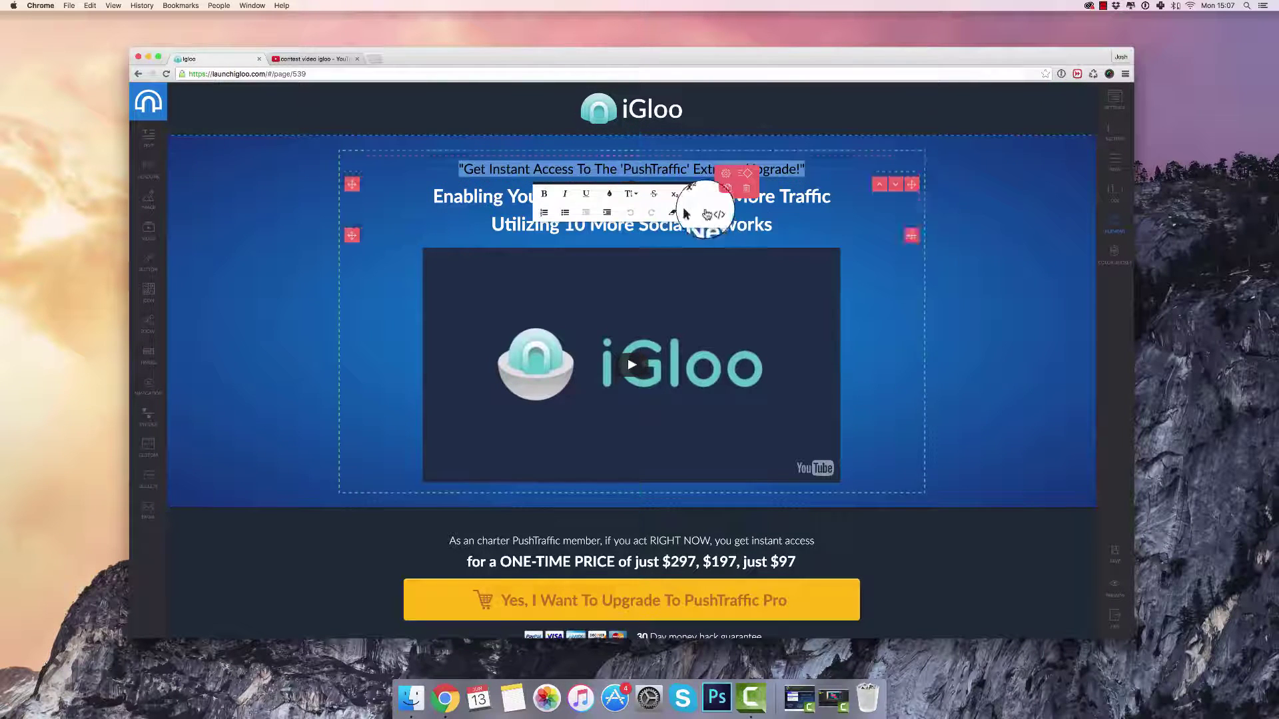
{"action": "type", "text": "\"Get Instant ACcess To T"}
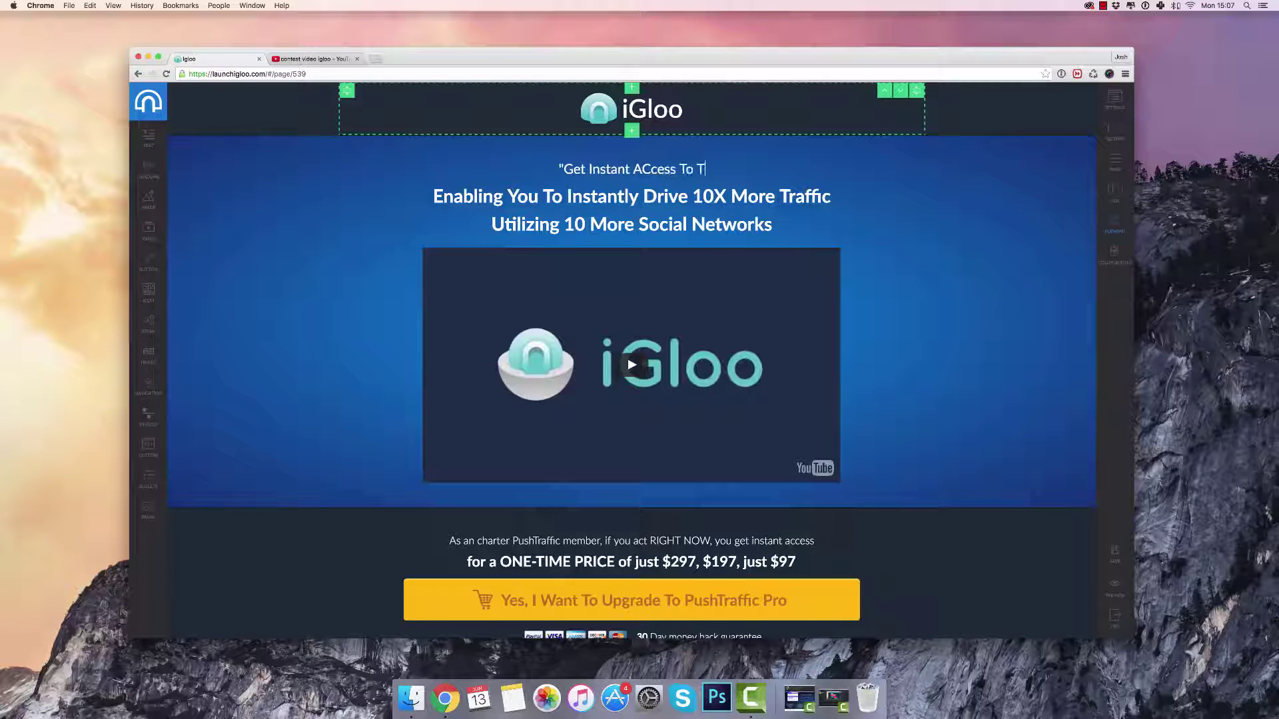
{"action": "type", "text": "he PRO Feature"}
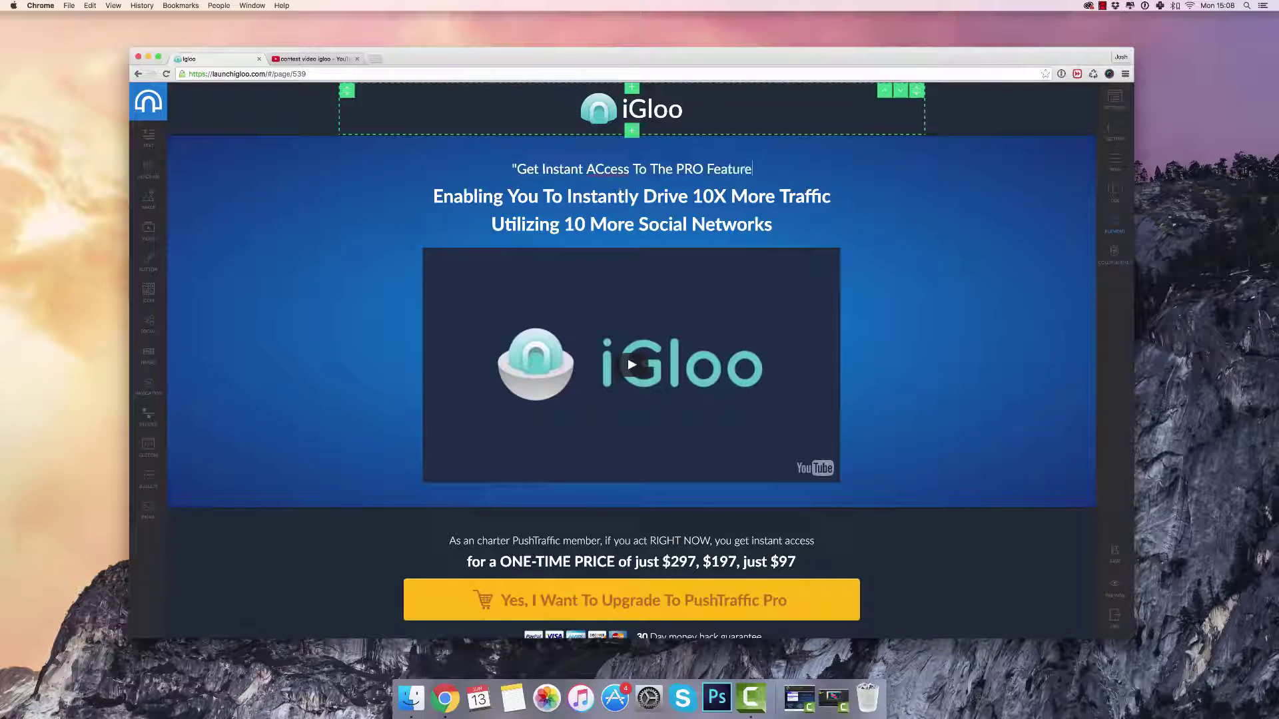
{"action": "type", "text": "s Of This APp\""}
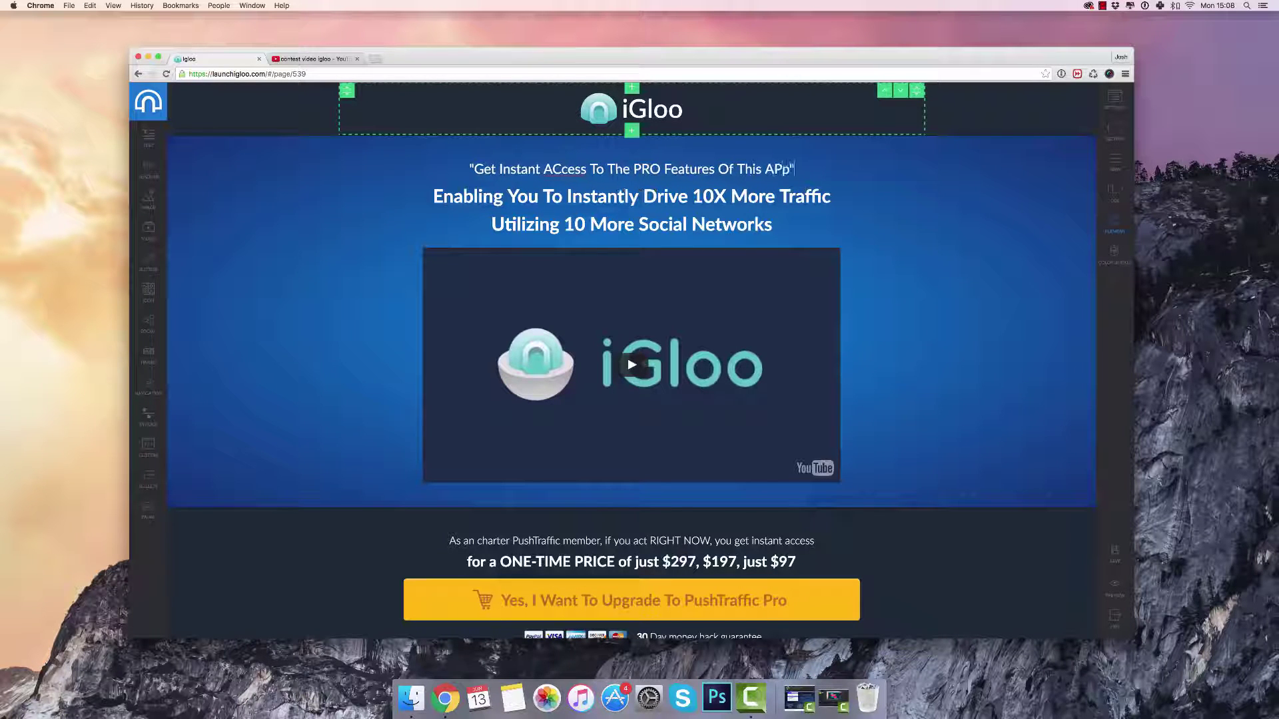
{"action": "left_click", "coordinate": [886, 242]}
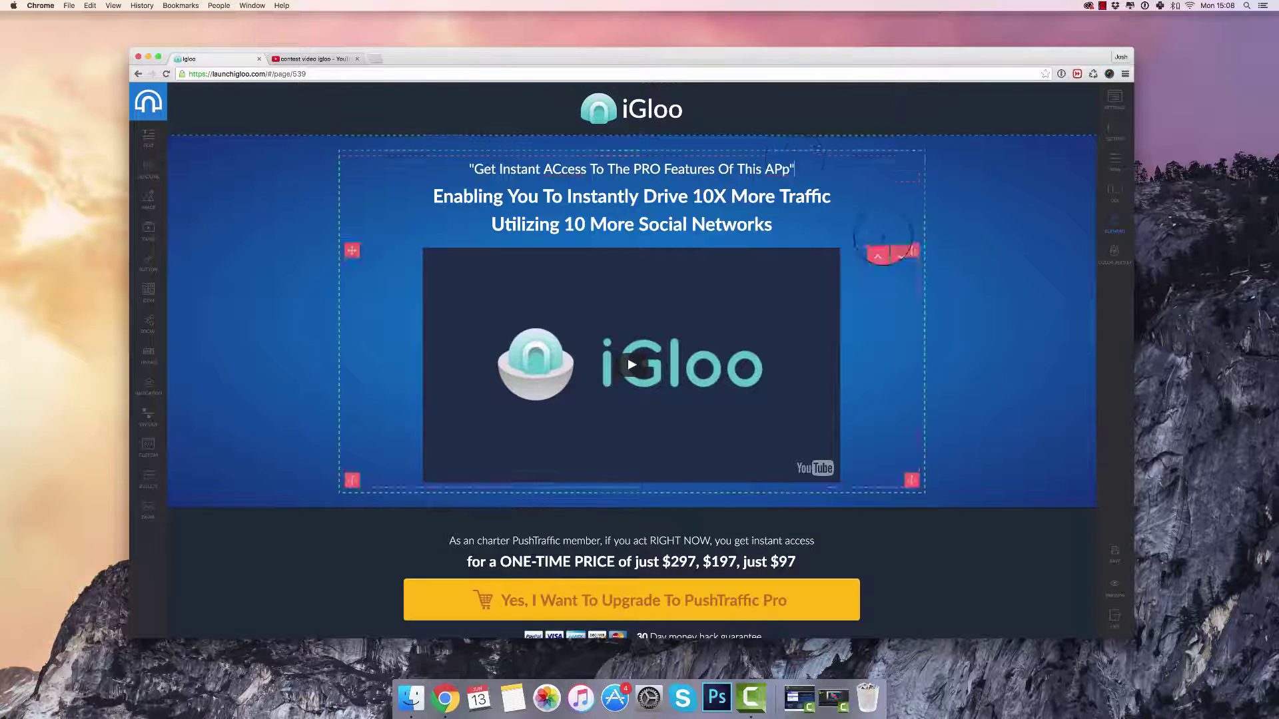
{"action": "type", "text": "p"}
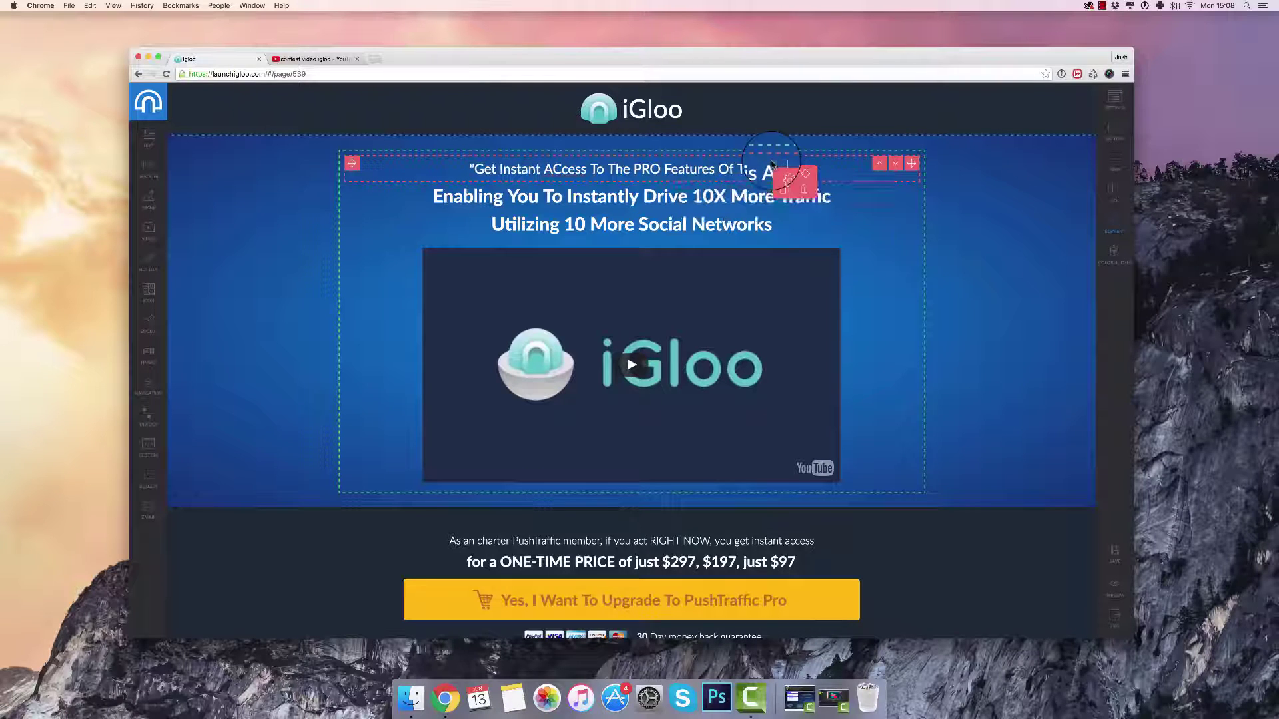
Color the line above the main headline yellow and correct its word "ACcess" to "Access"
{"action": "scroll", "coordinate": [654, 308], "scroll_direction": "down", "scroll_amount": 1}
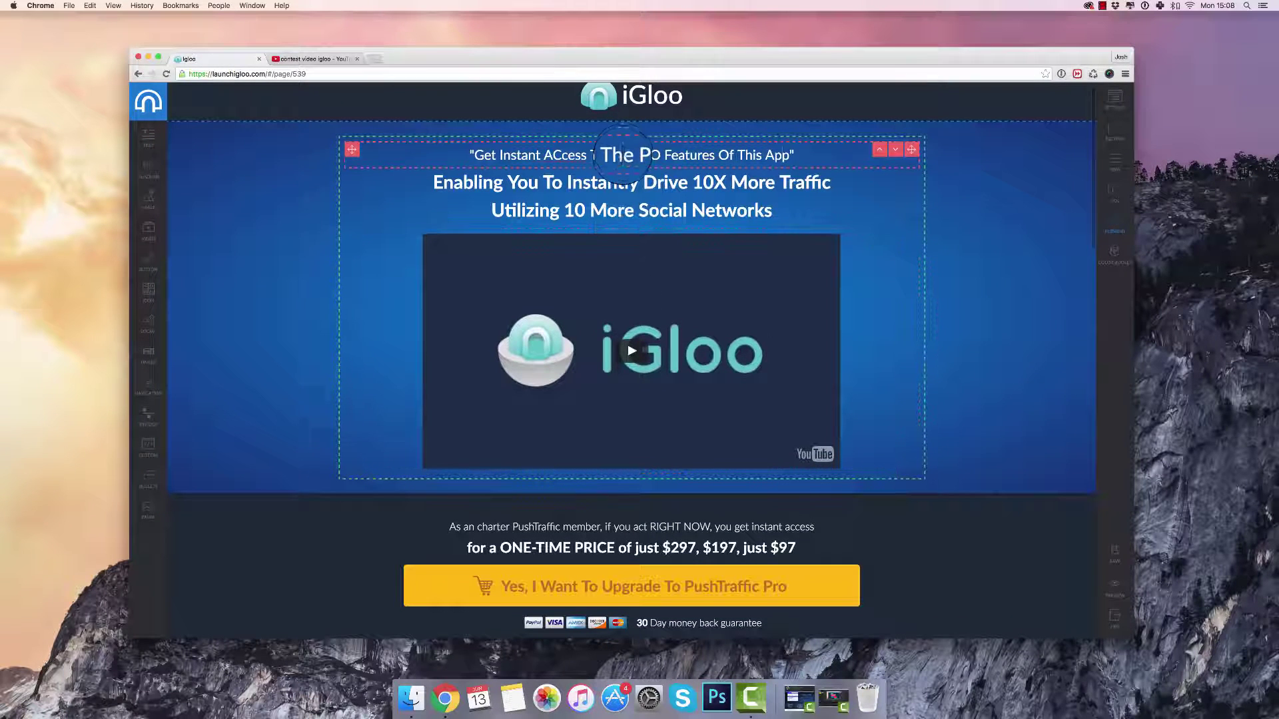
{"action": "left_click", "coordinate": [631, 161]}
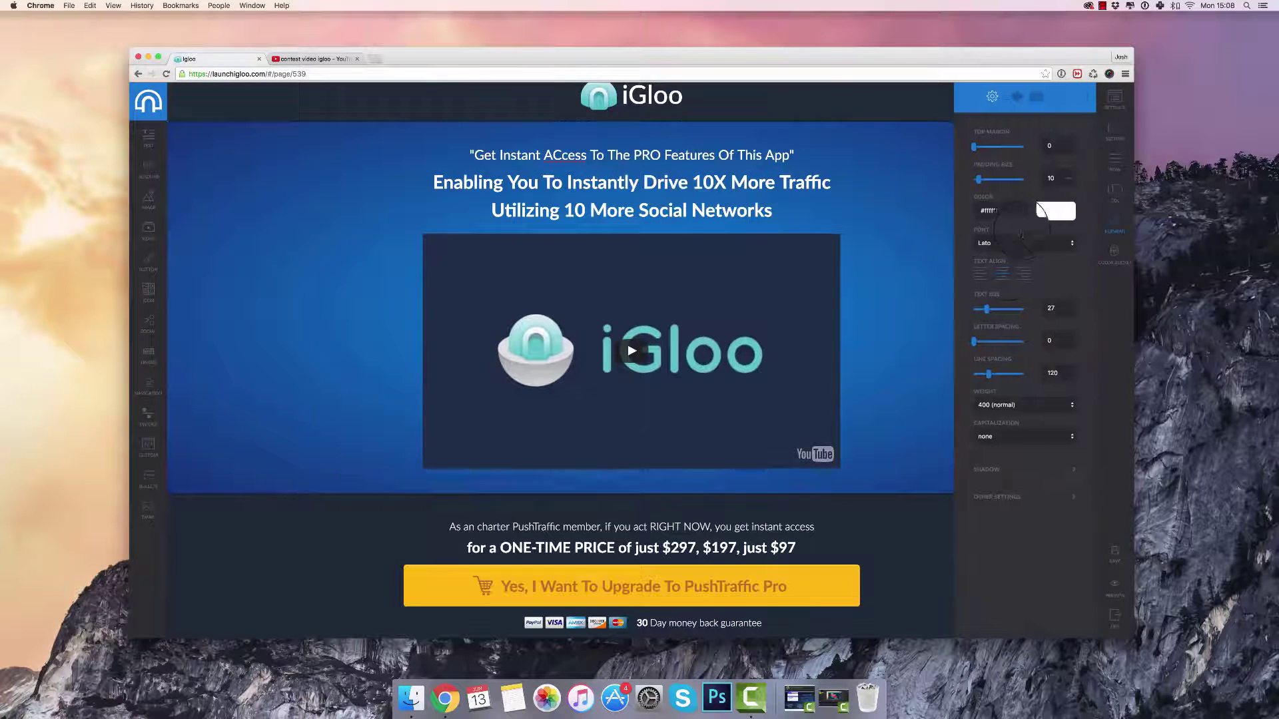
{"action": "left_click_drag", "start_coordinate": [987, 313], "coordinate": [987, 314]}
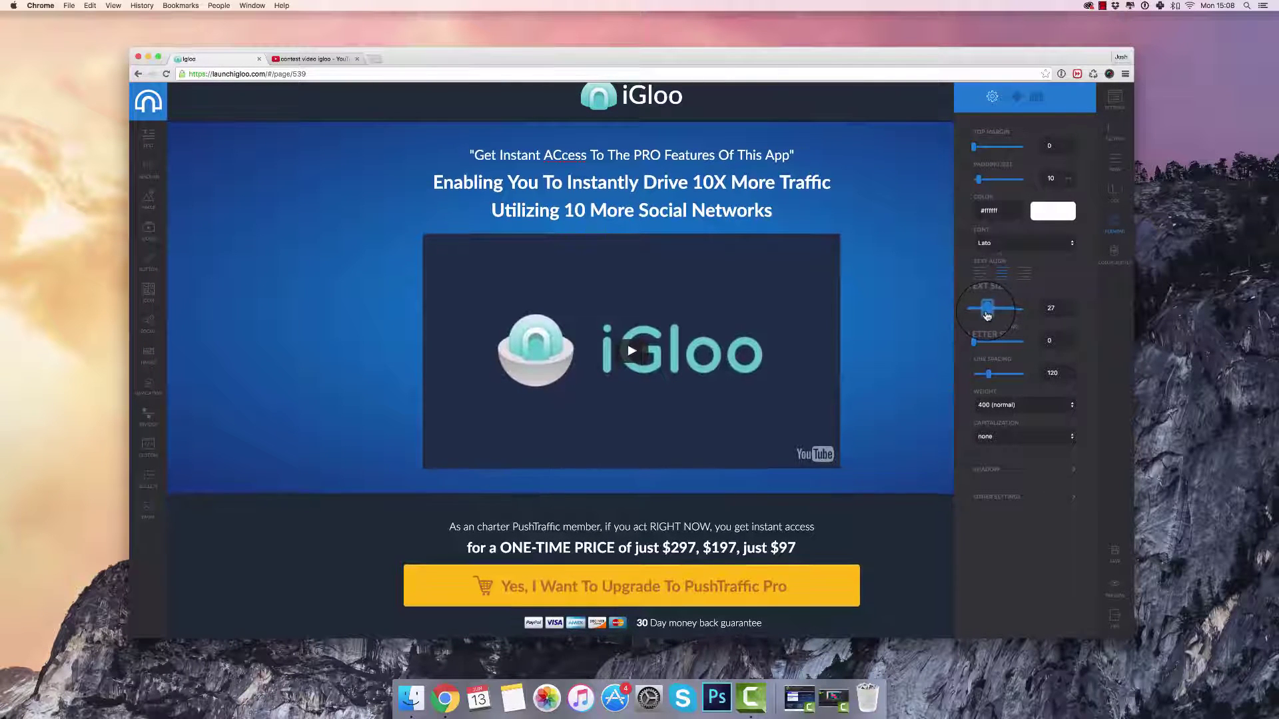
{"action": "left_click", "coordinate": [1051, 211]}
{"action": "left_click", "coordinate": [1019, 241]}
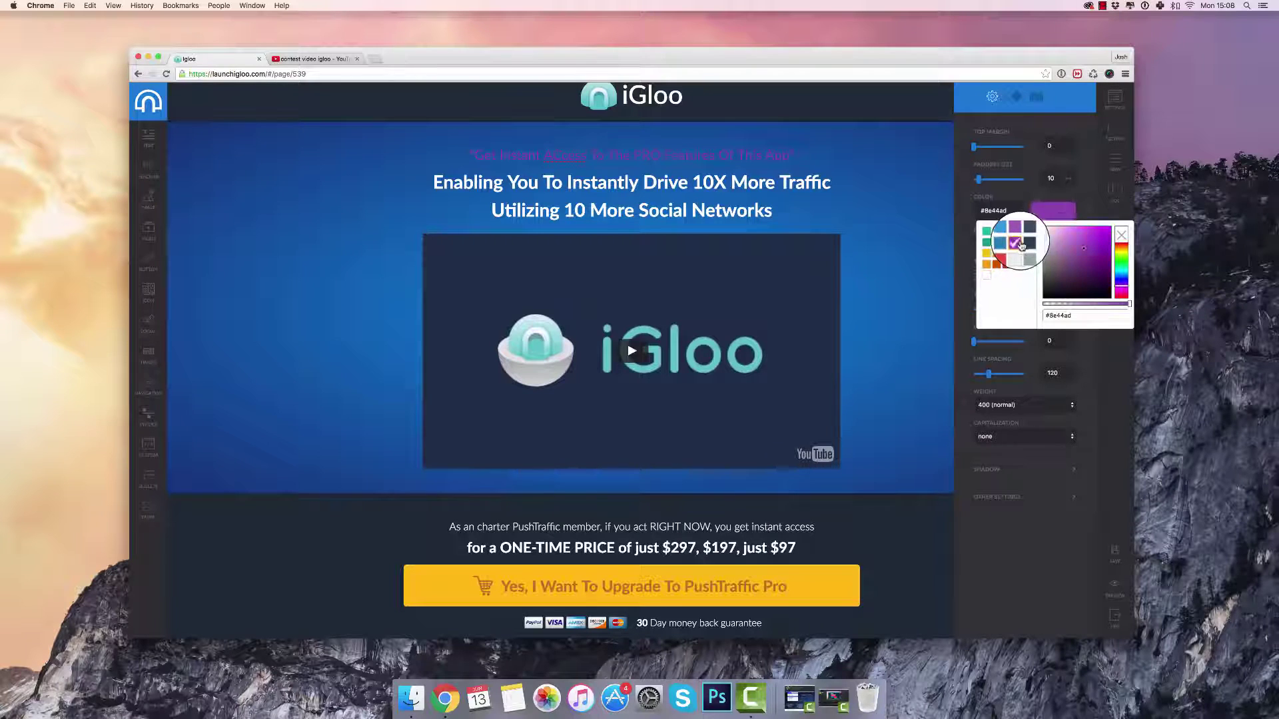
{"action": "left_click_drag", "start_coordinate": [1122, 253], "coordinate": [1107, 230]}
{"action": "left_click", "coordinate": [897, 162]}
{"action": "left_click", "coordinate": [541, 155]}
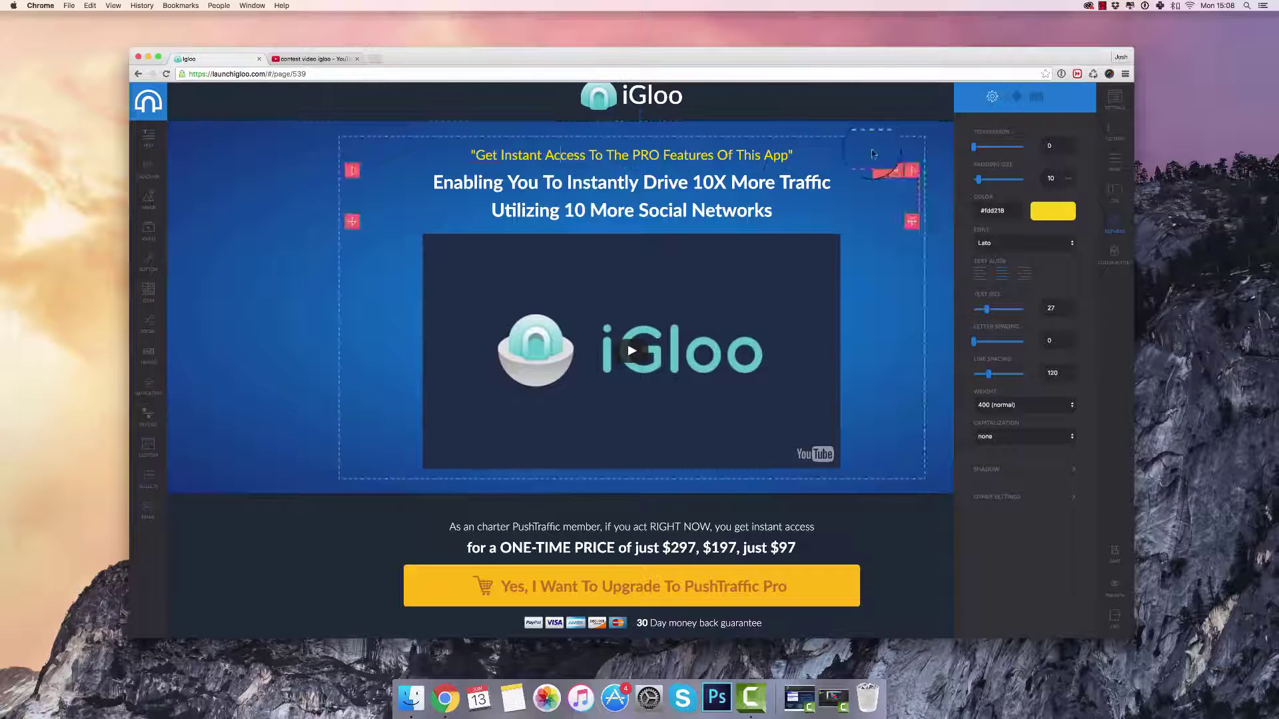
{"action": "left_click", "coordinate": [1071, 97]}
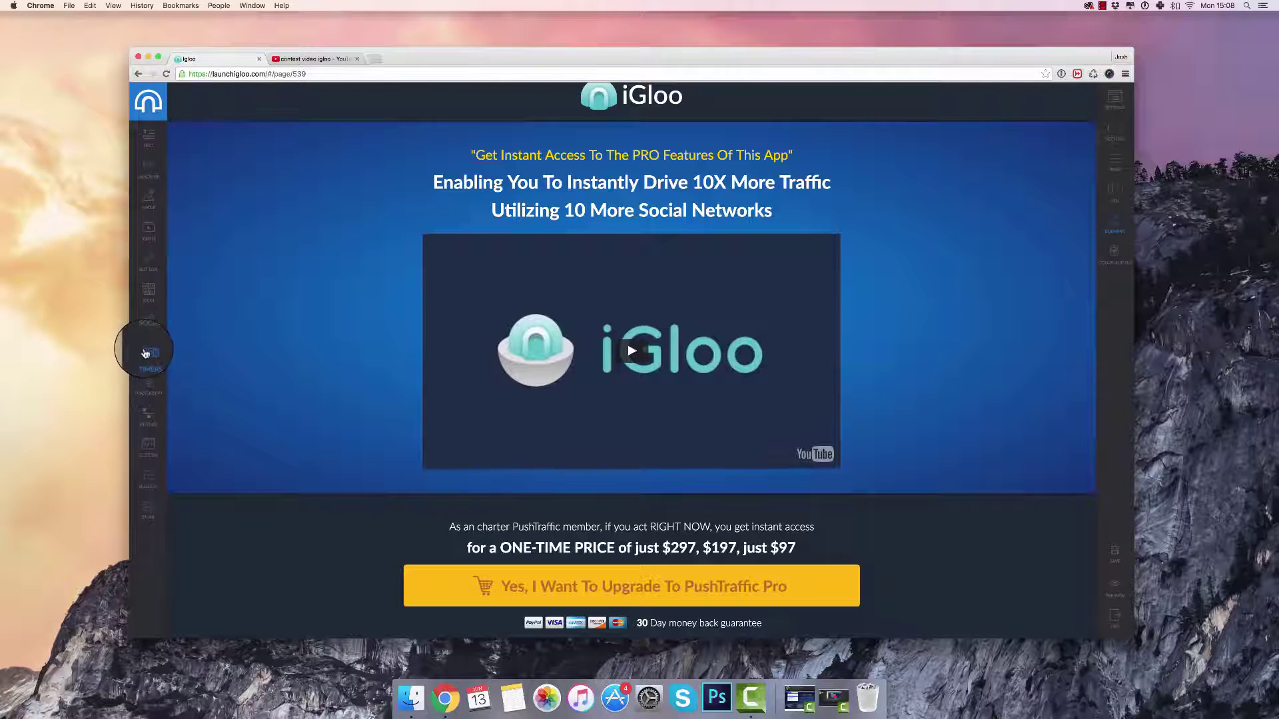
Add a countdown timer directly below the video and give it the green circle preset style
{"action": "left_click_drag", "start_coordinate": [182, 368], "coordinate": [708, 445]}
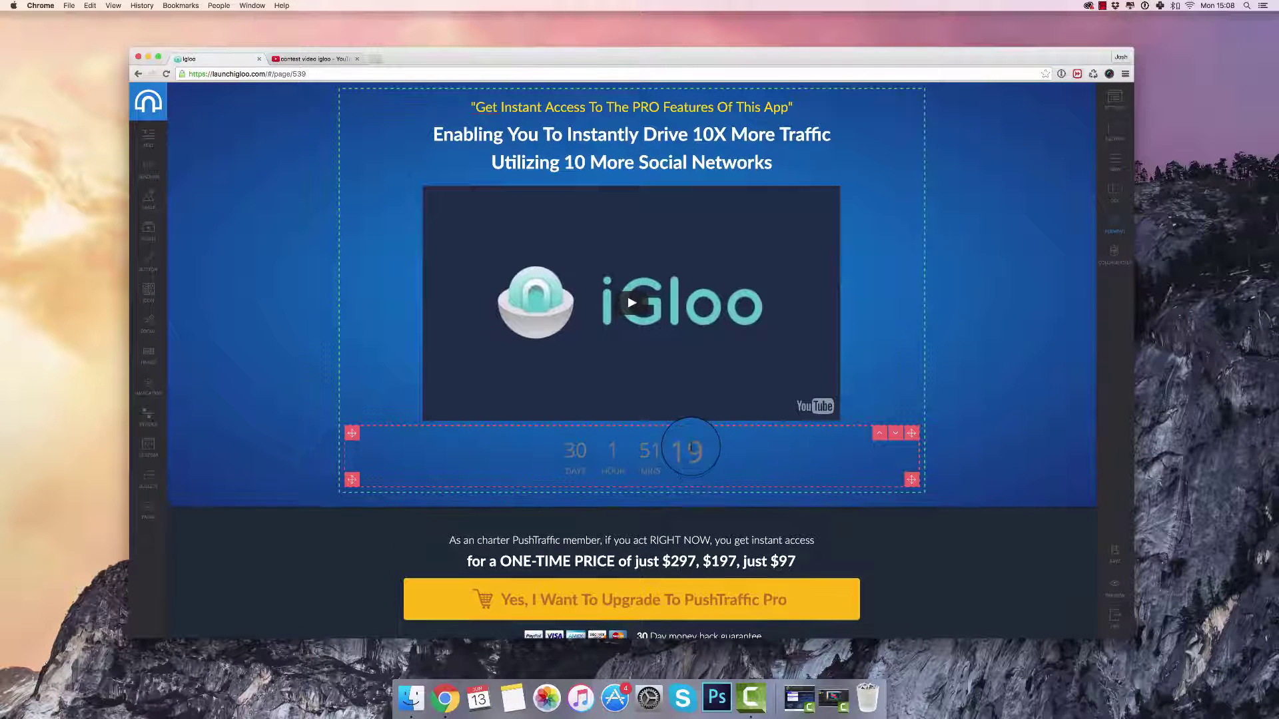
{"action": "left_click", "coordinate": [694, 455]}
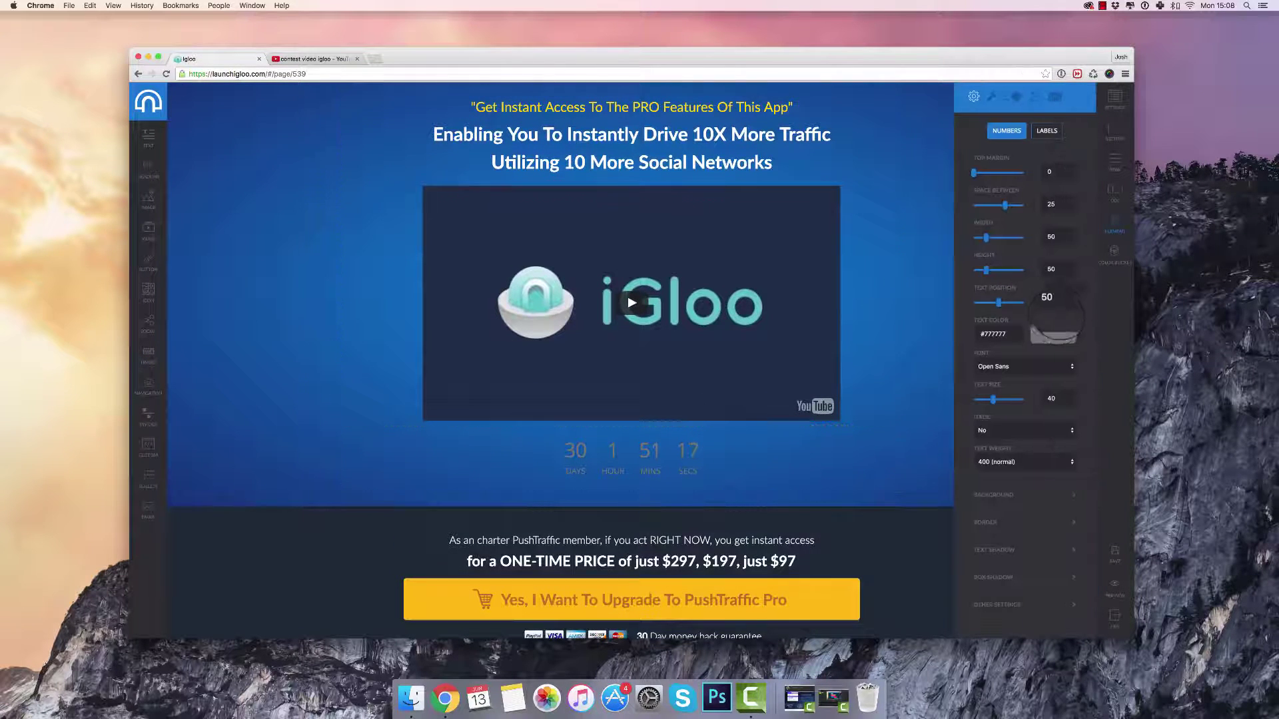
{"action": "left_click", "coordinate": [1035, 97]}
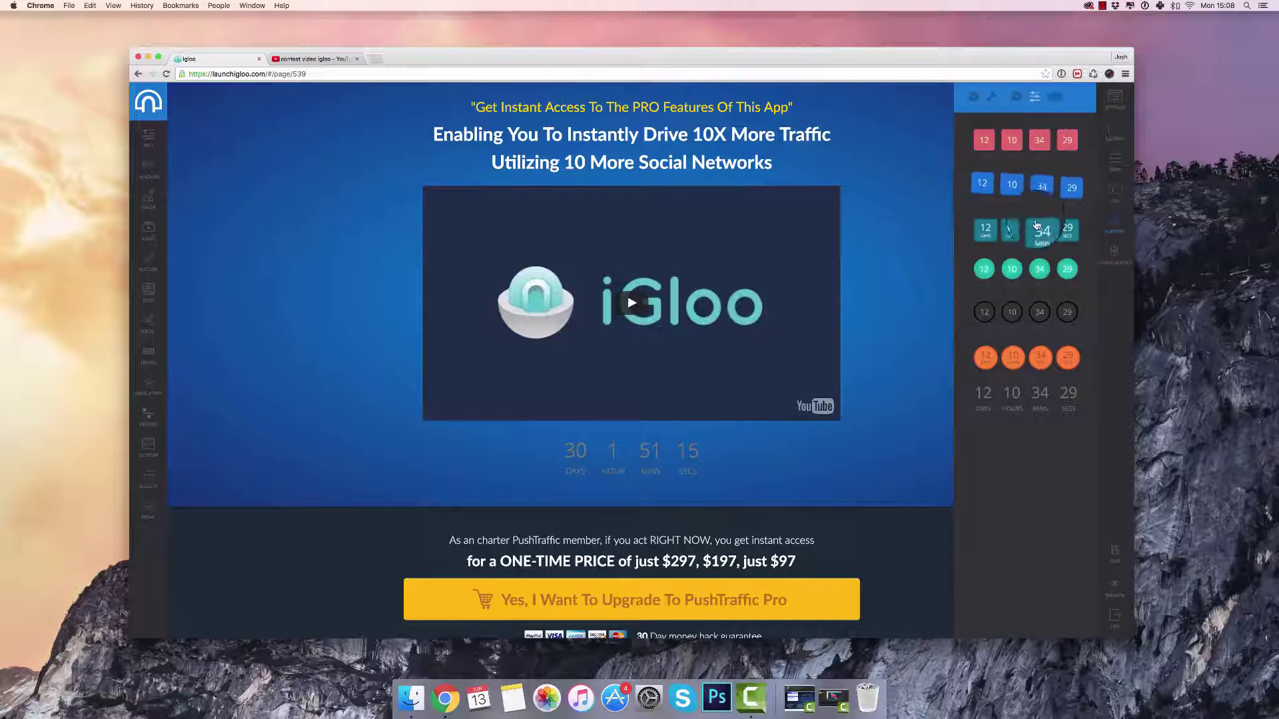
{"action": "left_click", "coordinate": [1037, 233]}
{"action": "left_click", "coordinate": [1039, 268]}
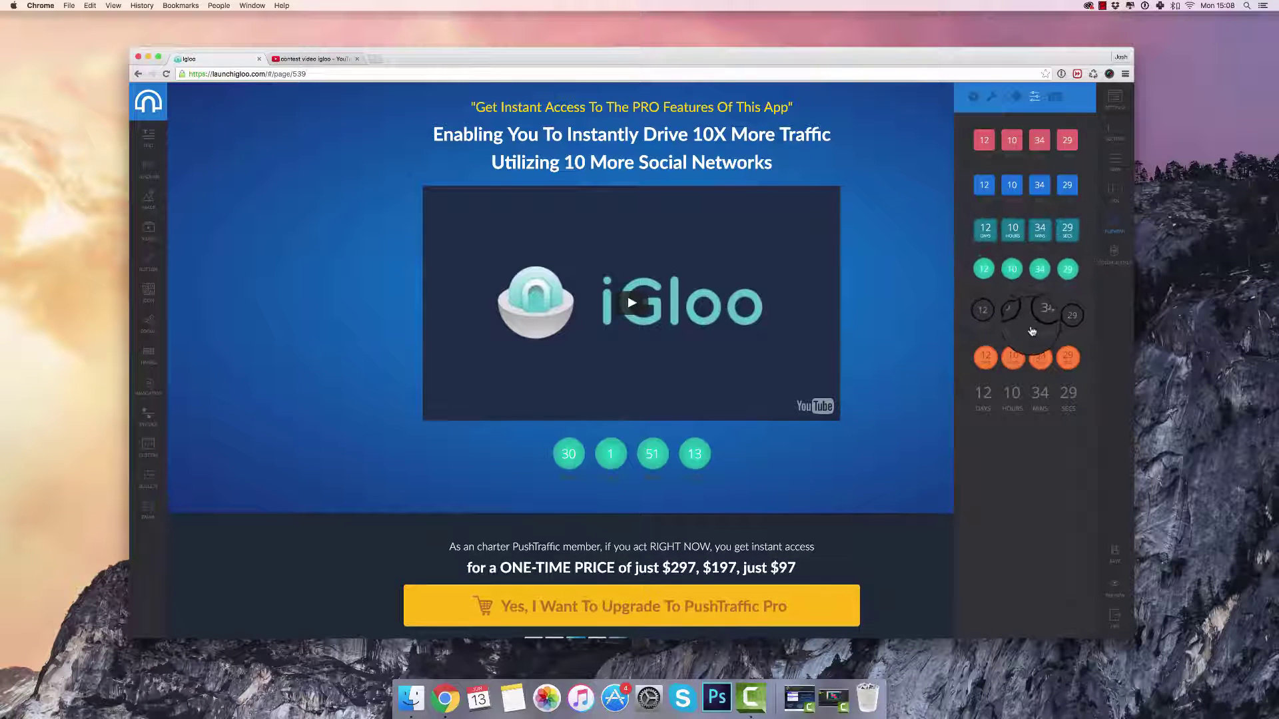
{"action": "left_click", "coordinate": [1036, 314]}
{"action": "left_click", "coordinate": [1013, 357]}
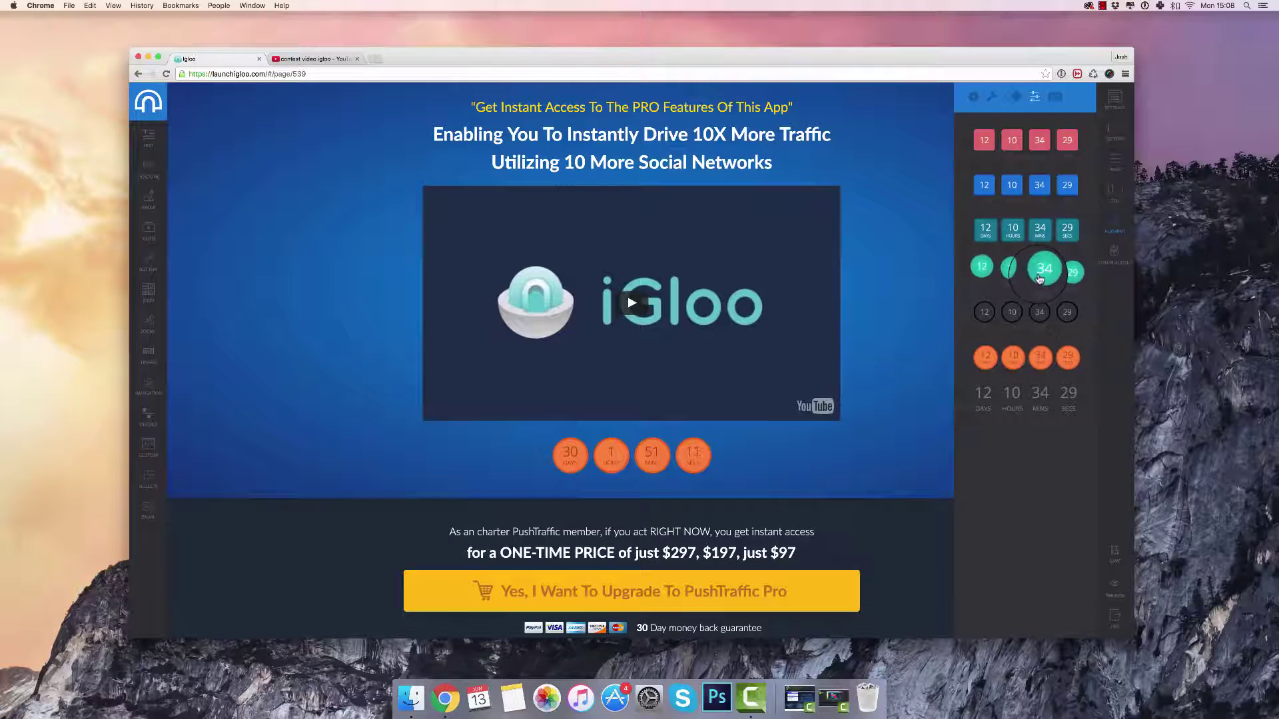
{"action": "left_click", "coordinate": [1041, 279]}
Set the second gradient color of the timer numbers' background to yellow #ffd009
{"action": "left_click", "coordinate": [974, 99]}
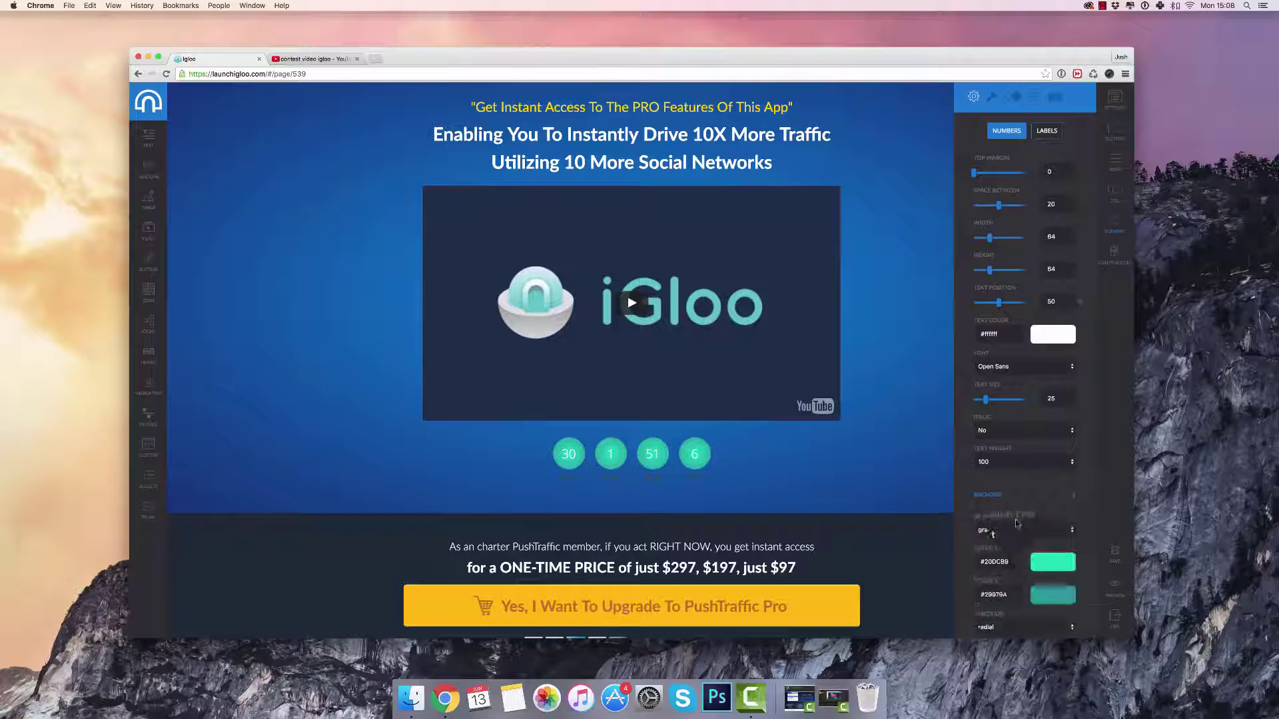
{"action": "scroll", "coordinate": [1019, 493], "scroll_direction": "down", "scroll_amount": 3}
{"action": "left_click", "coordinate": [1048, 474]}
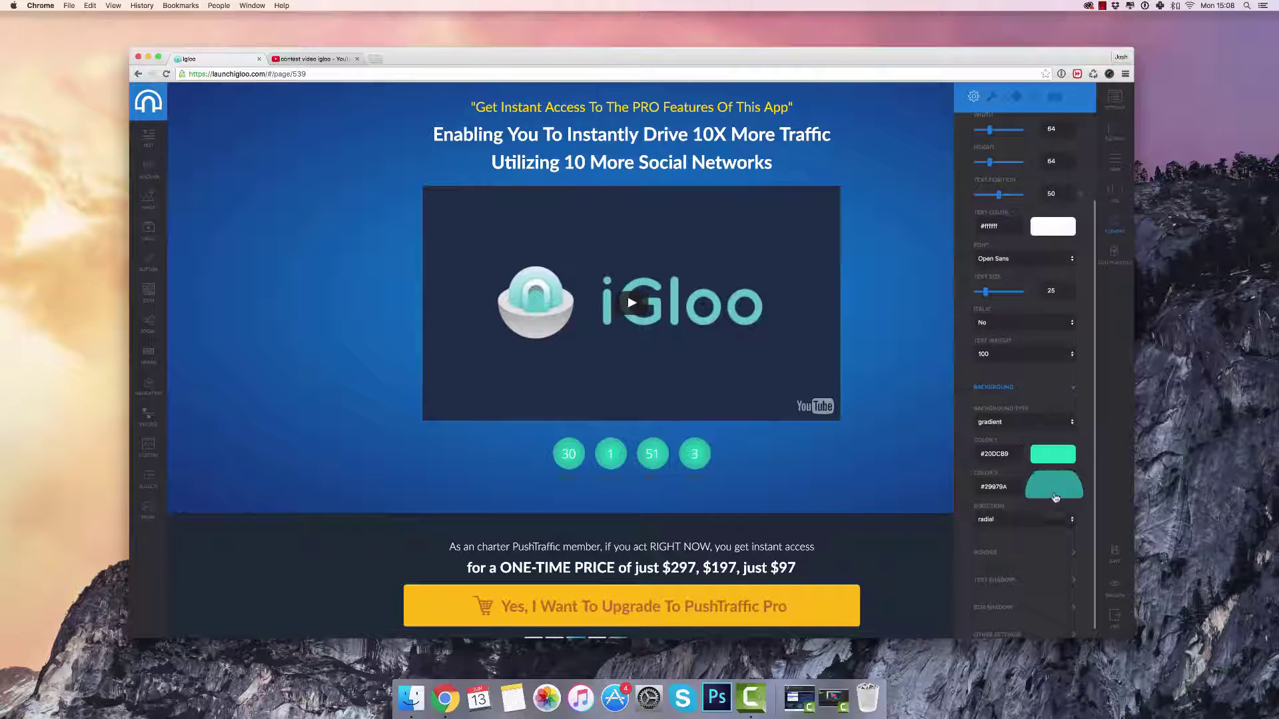
{"action": "left_click", "coordinate": [1076, 537]}
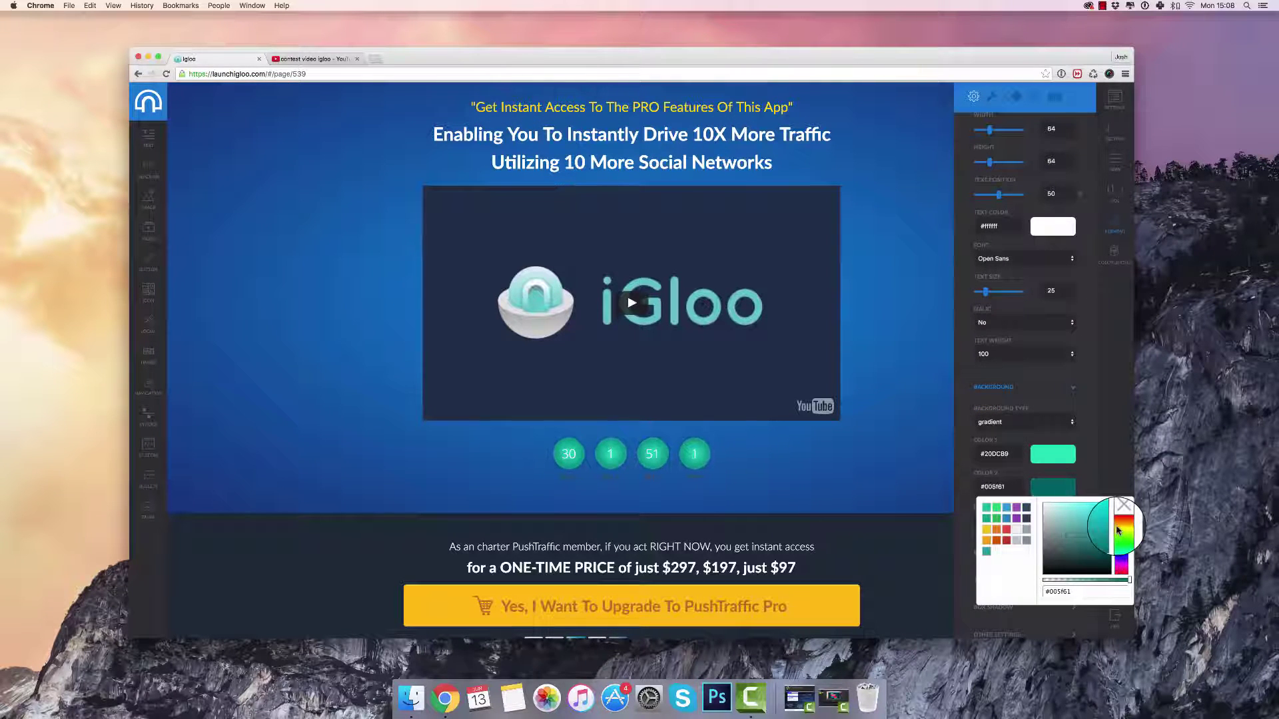
{"action": "left_click", "coordinate": [1098, 504]}
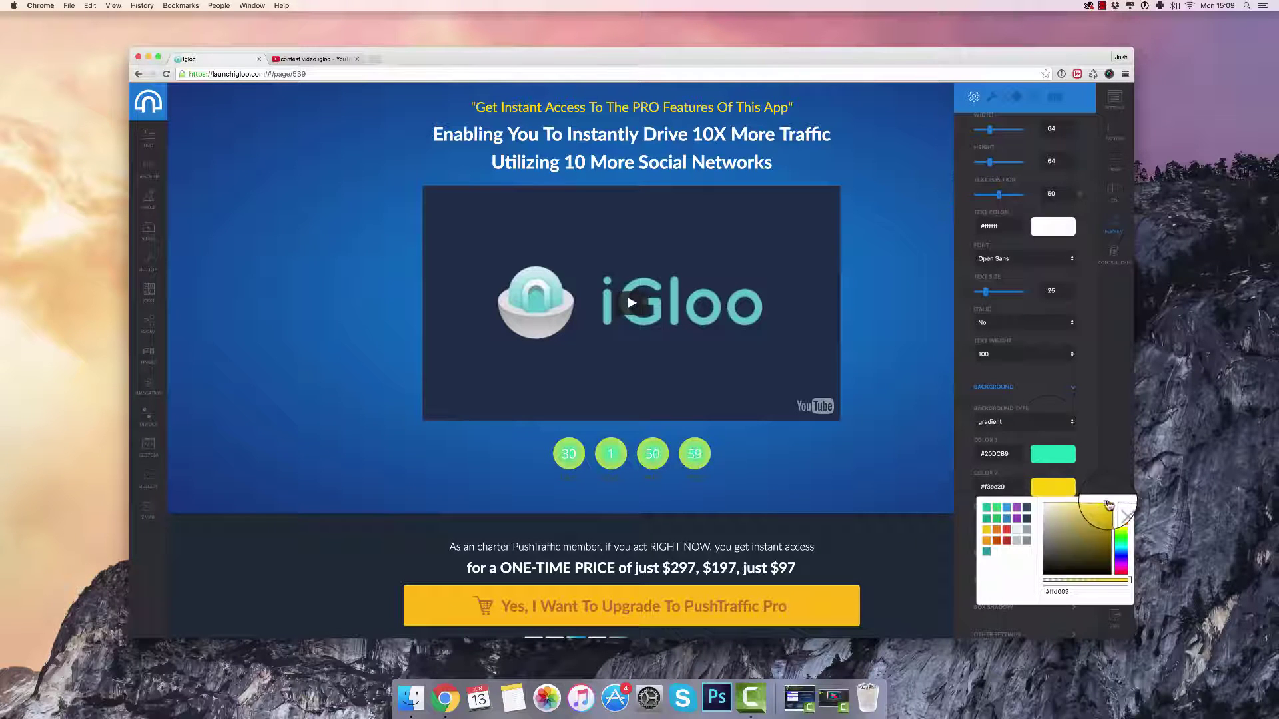
Change the timer numbers' background type to image, try the gauge picture and use the green eye picture instead
{"action": "left_click", "coordinate": [1043, 422]}
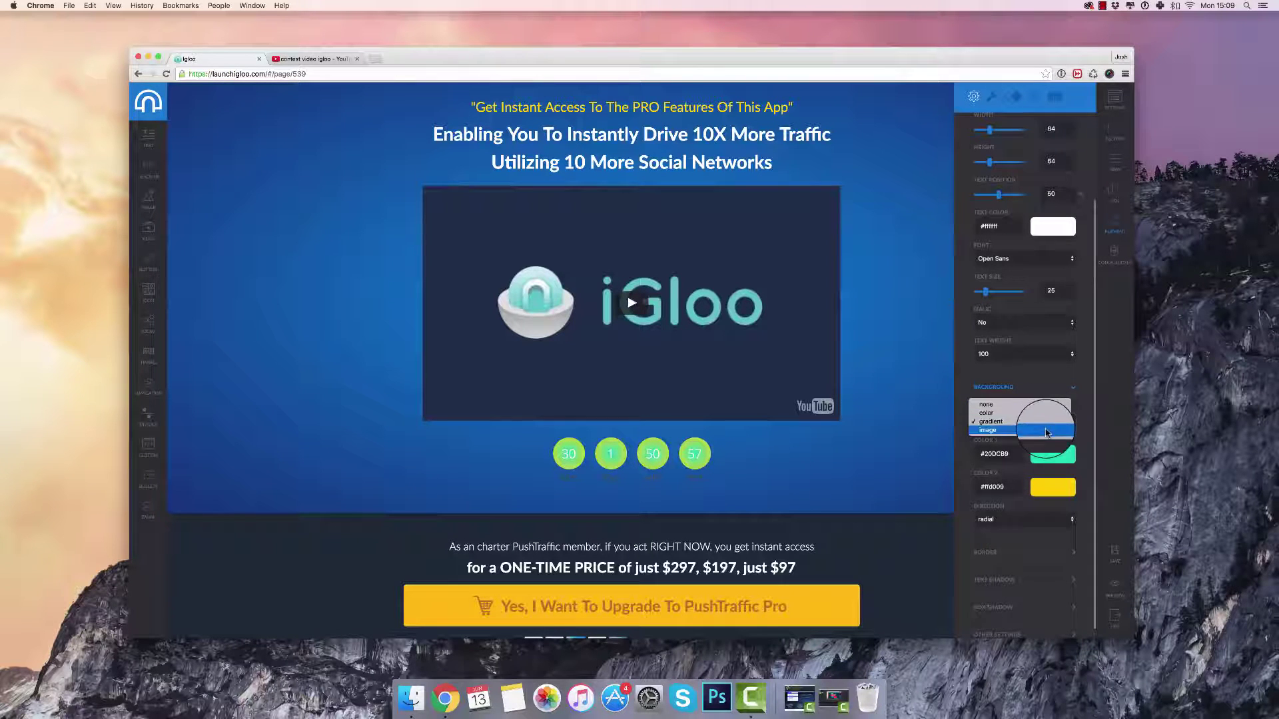
{"action": "left_click", "coordinate": [1046, 431]}
{"action": "left_click", "coordinate": [1044, 453]}
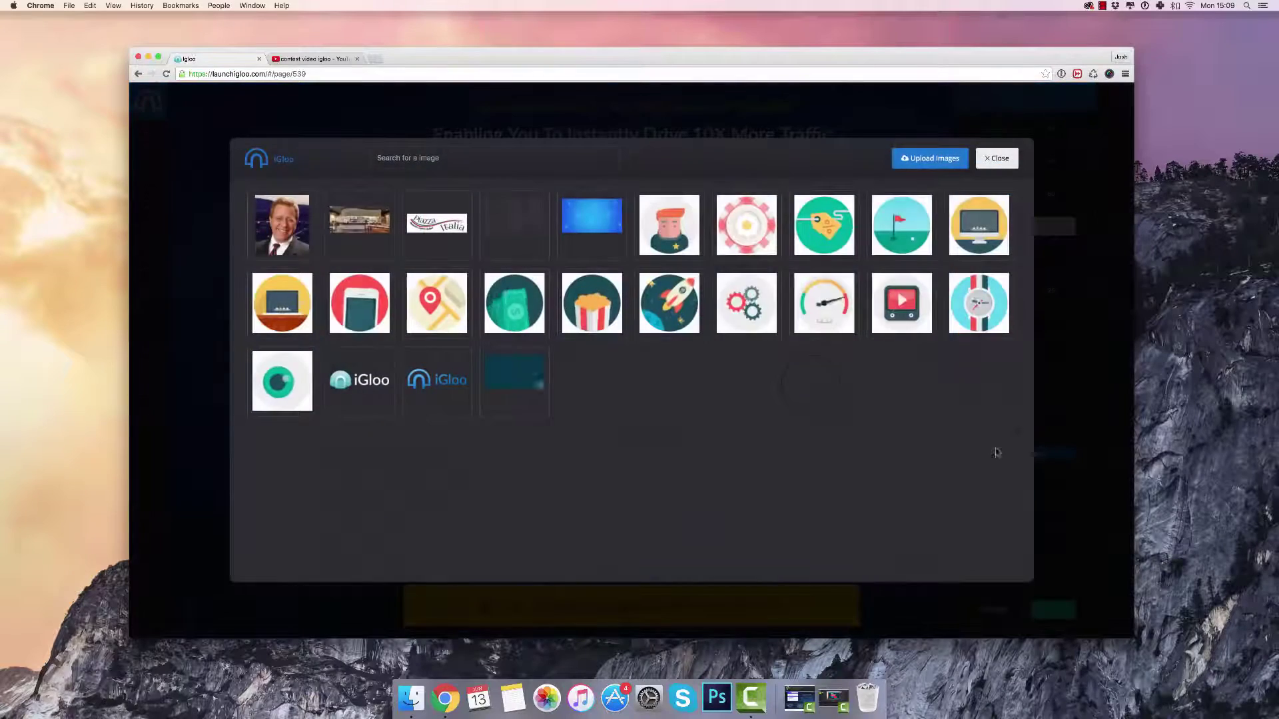
{"action": "left_click", "coordinate": [817, 316]}
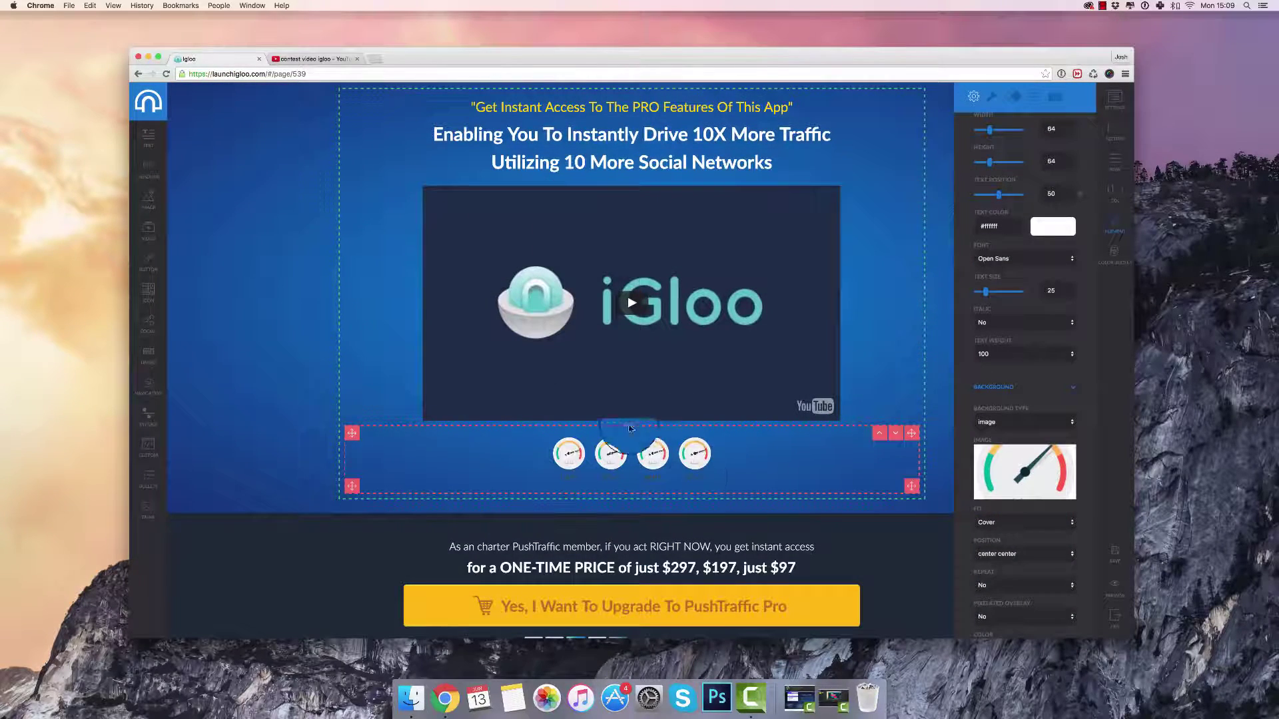
{"action": "left_click", "coordinate": [999, 470]}
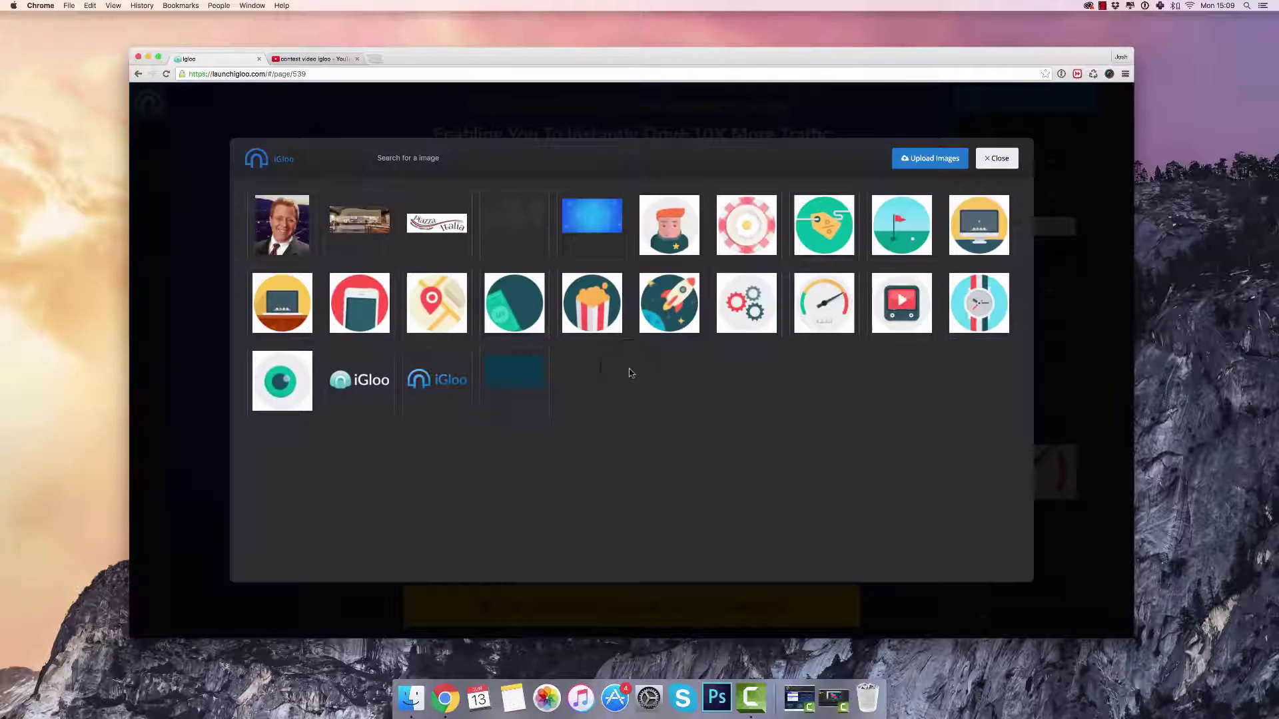
{"action": "left_click", "coordinate": [300, 380]}
{"action": "left_click", "coordinate": [764, 485]}
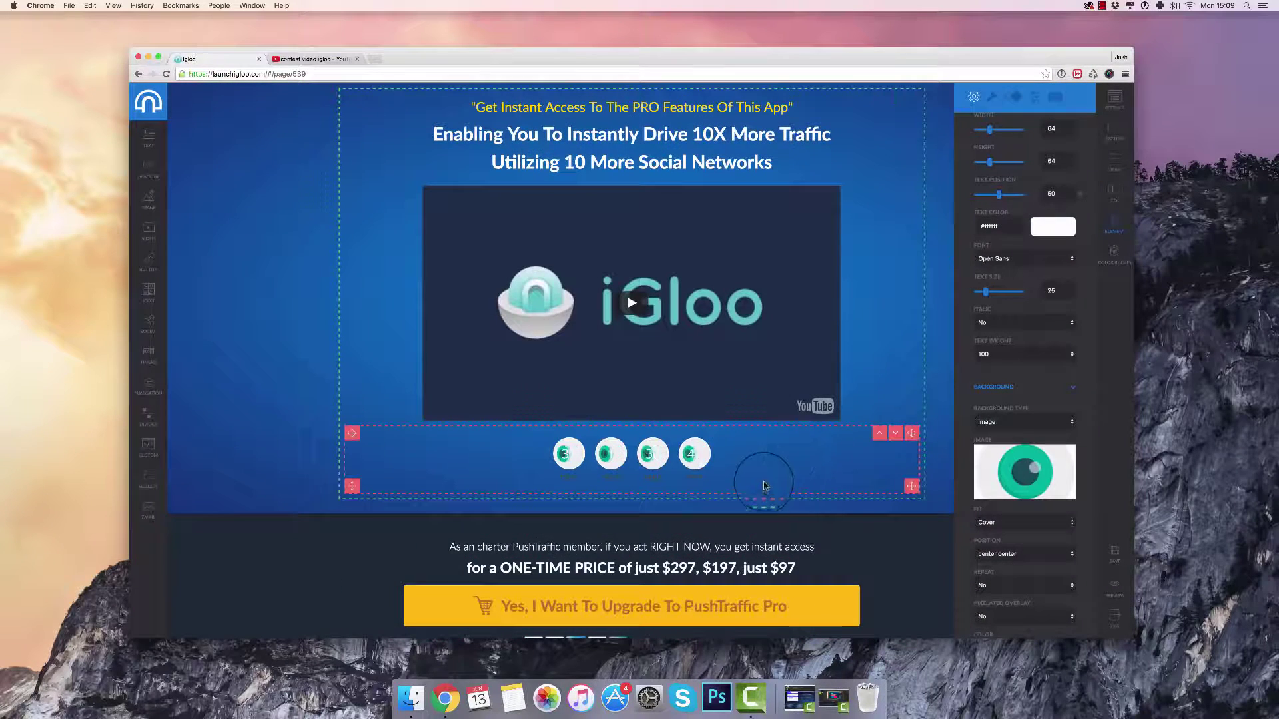
Set the text color of the timer numbers to dark blue #1c2d3e
{"action": "scroll", "coordinate": [1040, 277], "scroll_direction": "up", "scroll_amount": 3}
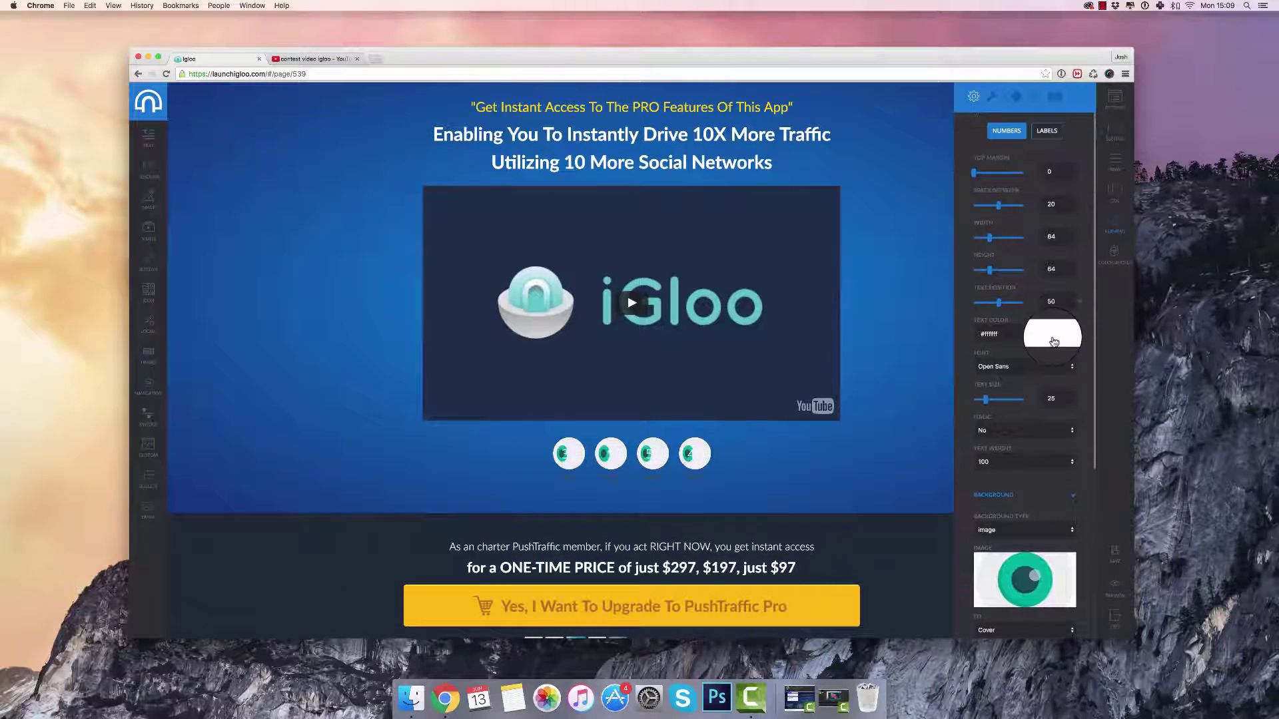
{"action": "left_click", "coordinate": [1053, 342]}
{"action": "left_click", "coordinate": [1026, 366]}
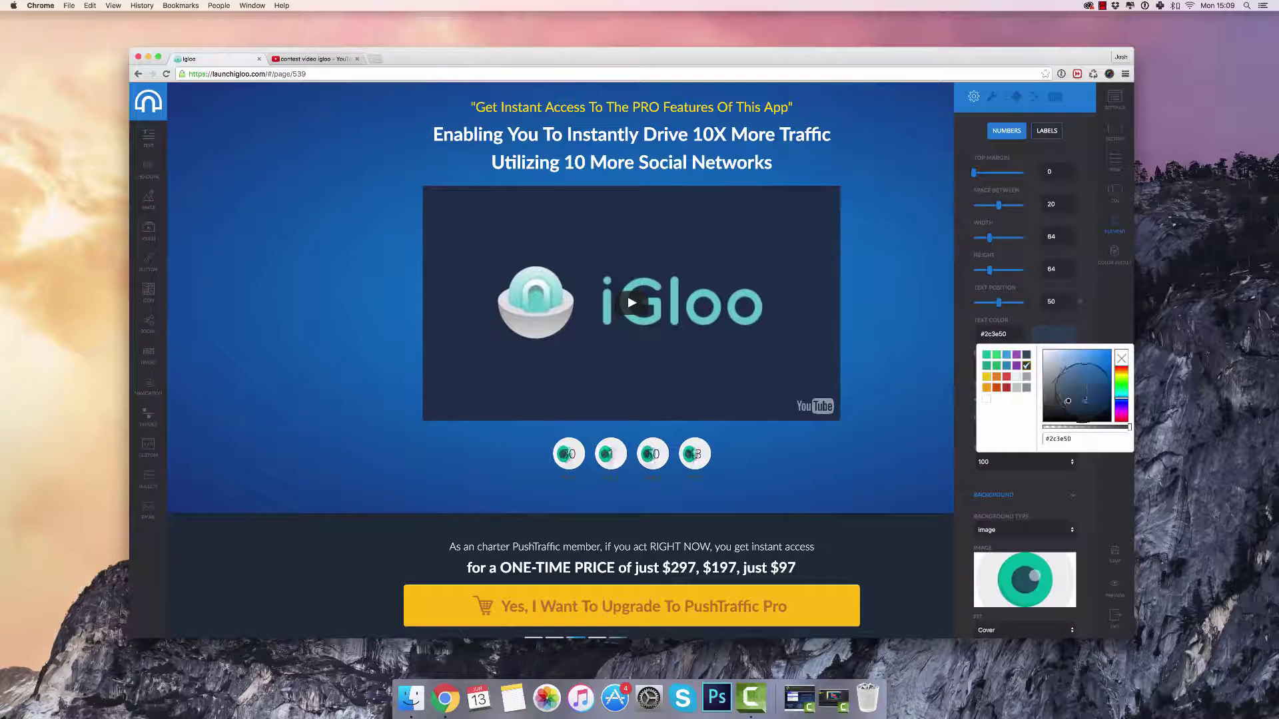
{"action": "left_click", "coordinate": [1078, 326]}
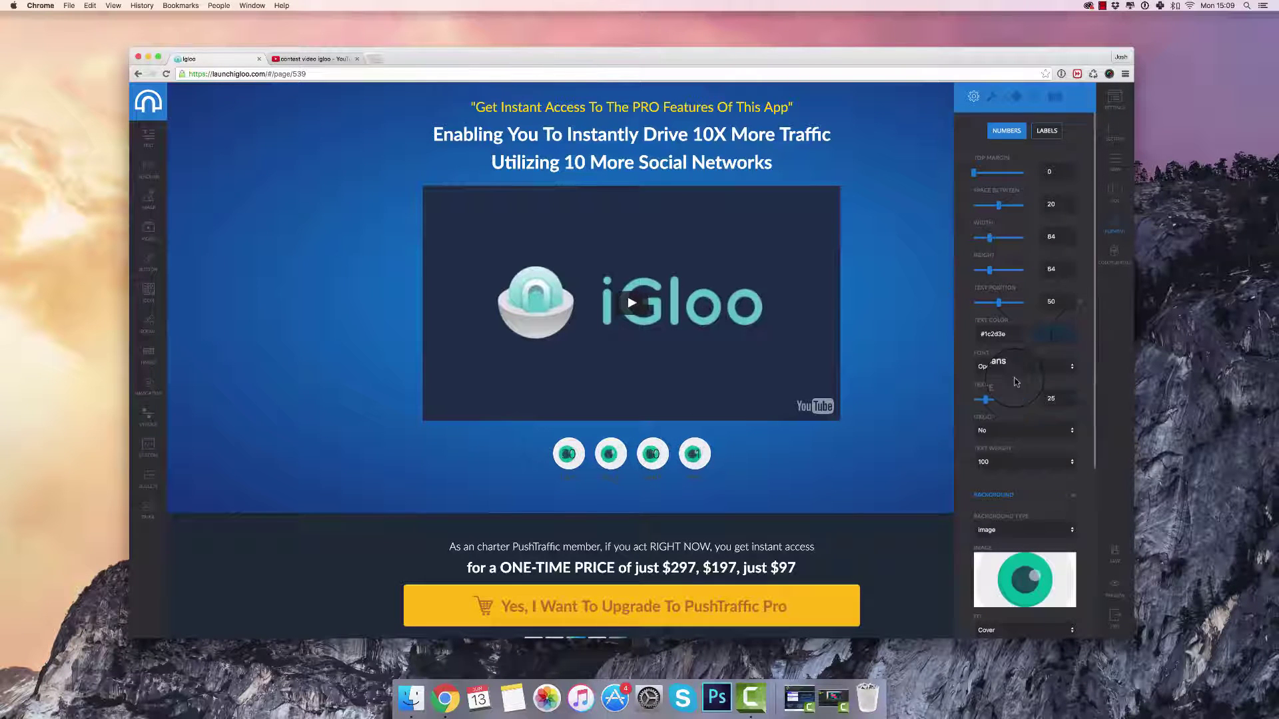
Set the timer numbers' font to Oswald with text weight 400 (normal) and text size 35
{"action": "left_click", "coordinate": [1020, 366]}
{"action": "left_click", "coordinate": [1010, 501]}
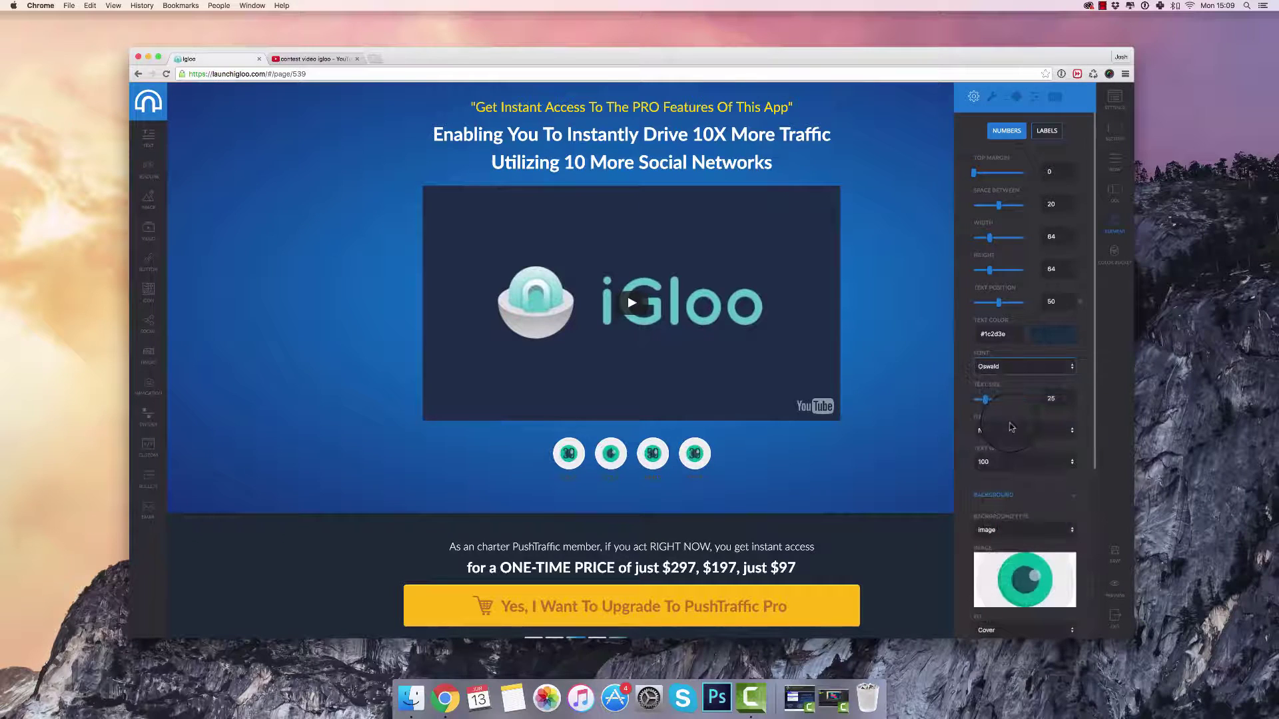
{"action": "left_click", "coordinate": [1006, 462]}
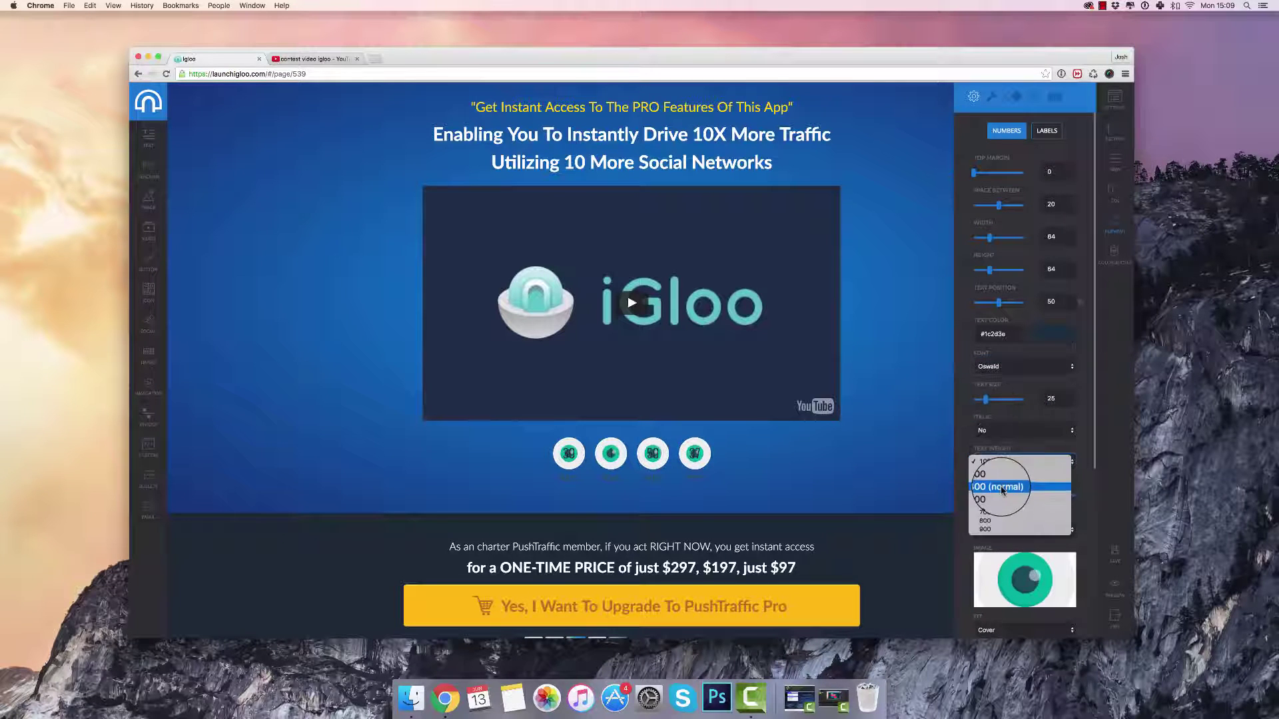
{"action": "left_click", "coordinate": [1008, 484]}
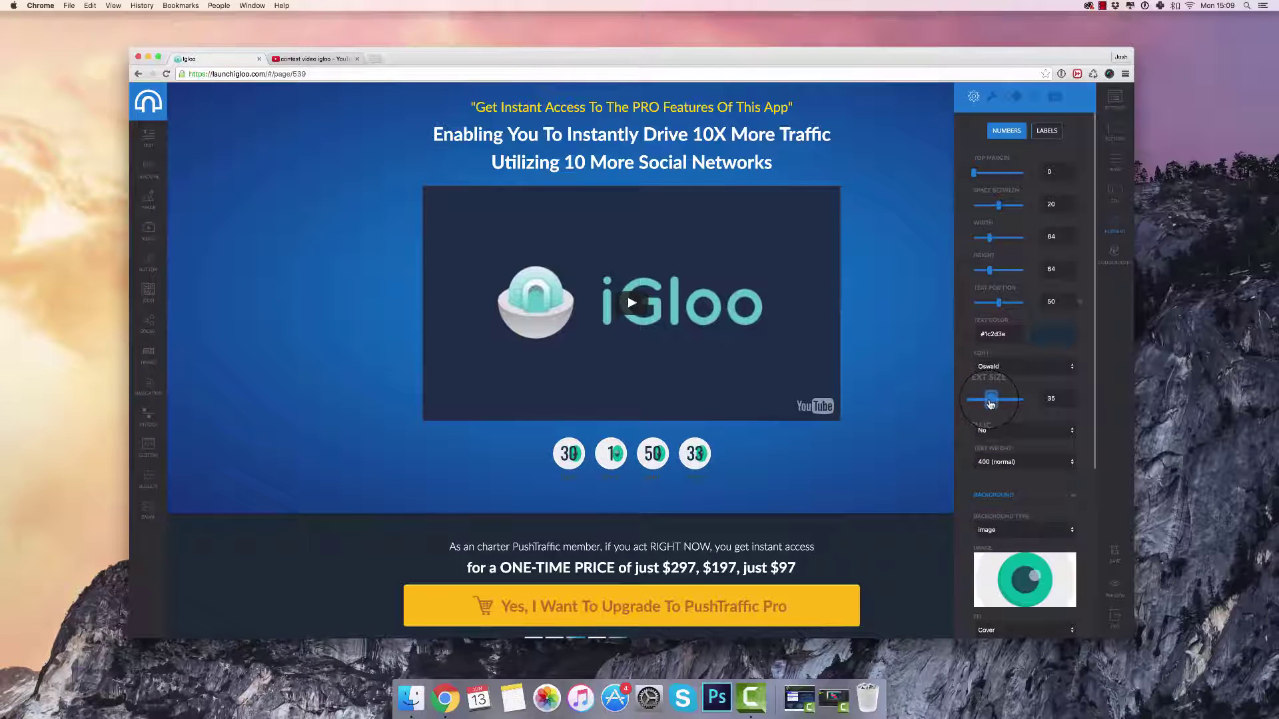
Give the timer numbers a semi-transparent white text shadow with both offsets at 3 and a blur of 13
{"action": "scroll", "coordinate": [1003, 565], "scroll_direction": "down", "scroll_amount": 5}
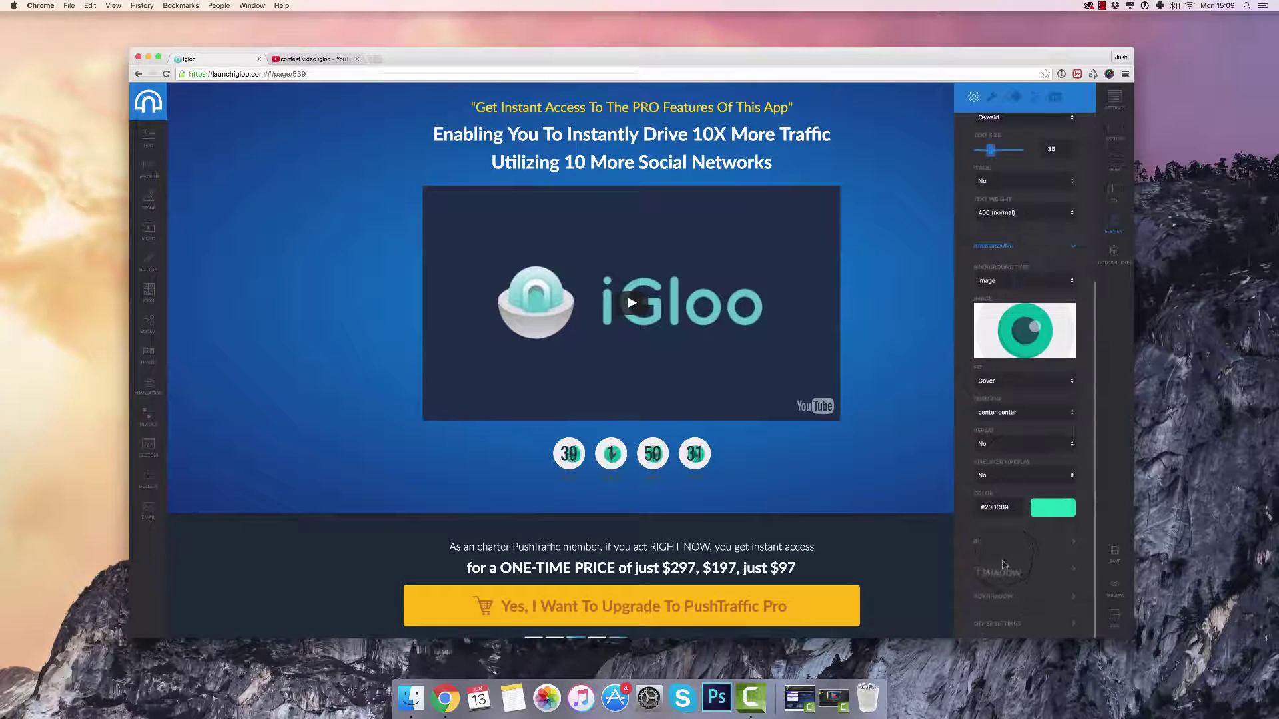
{"action": "left_click", "coordinate": [998, 570]}
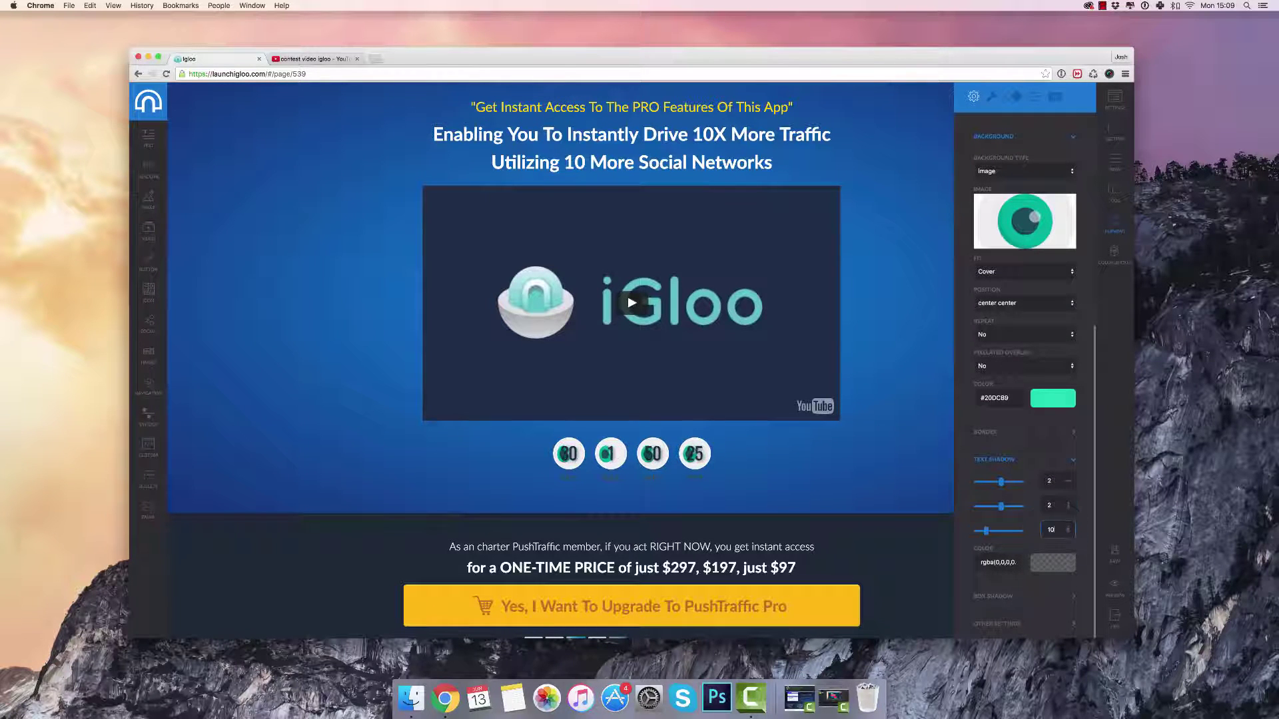
{"action": "left_click", "coordinate": [1048, 561]}
{"action": "left_click_drag", "start_coordinate": [1055, 485], "coordinate": [1010, 403]}
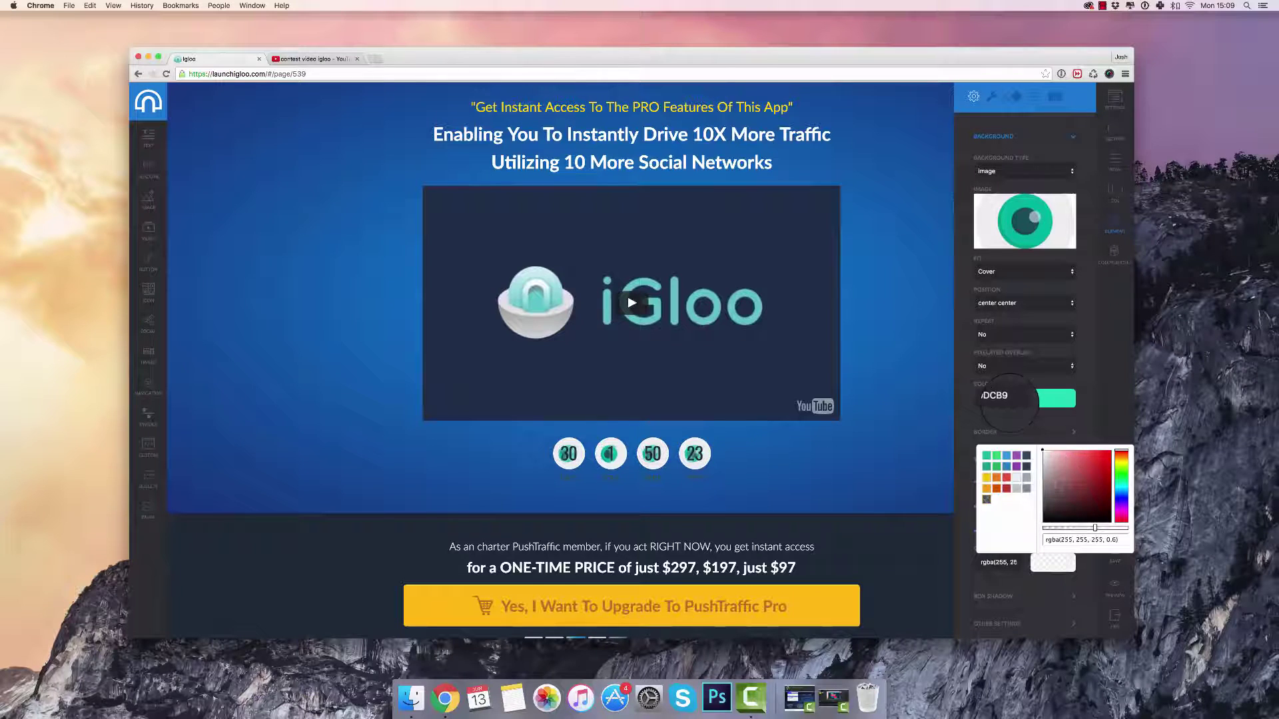
{"action": "left_click", "coordinate": [1073, 425]}
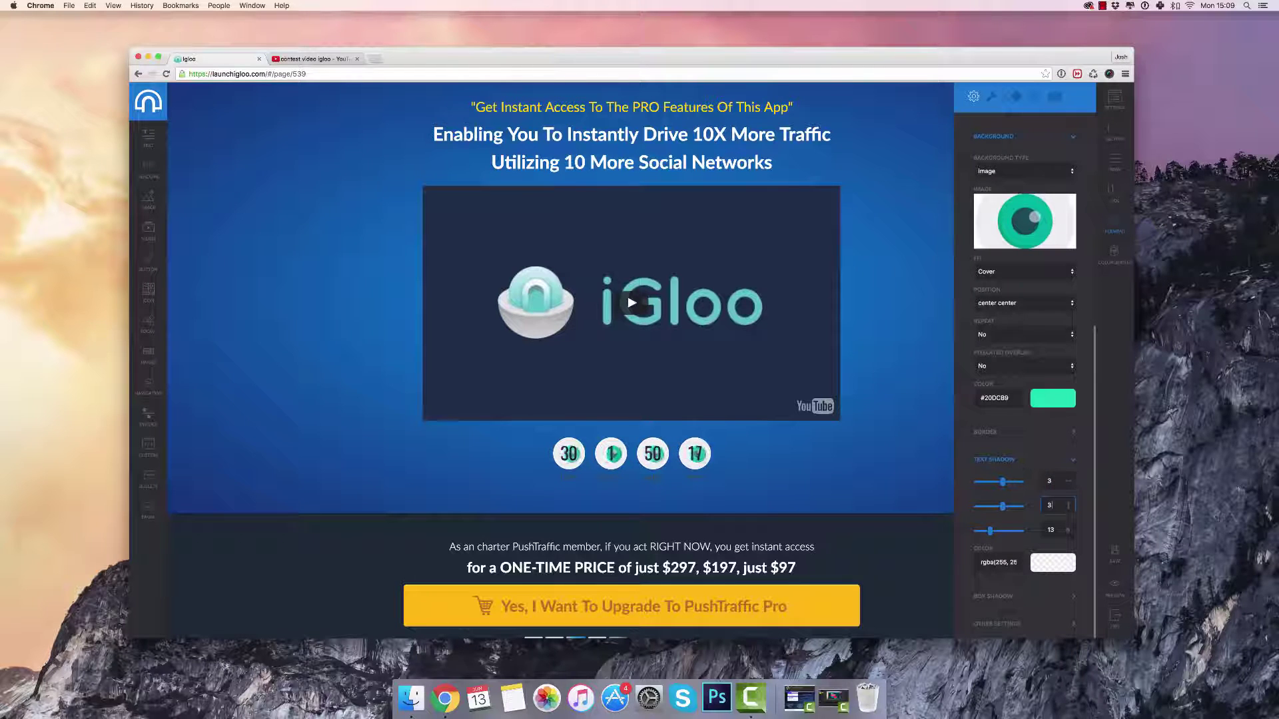
{"action": "left_click", "coordinate": [695, 434]}
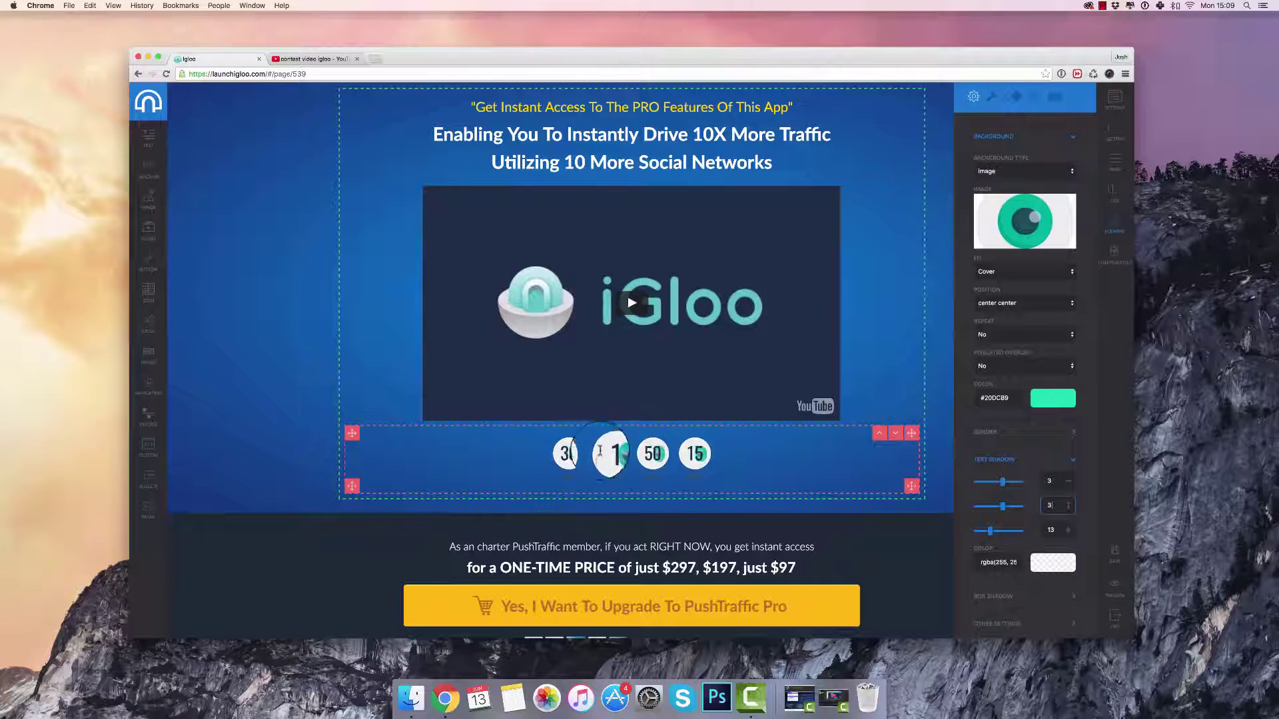
{"action": "left_click", "coordinate": [859, 340]}
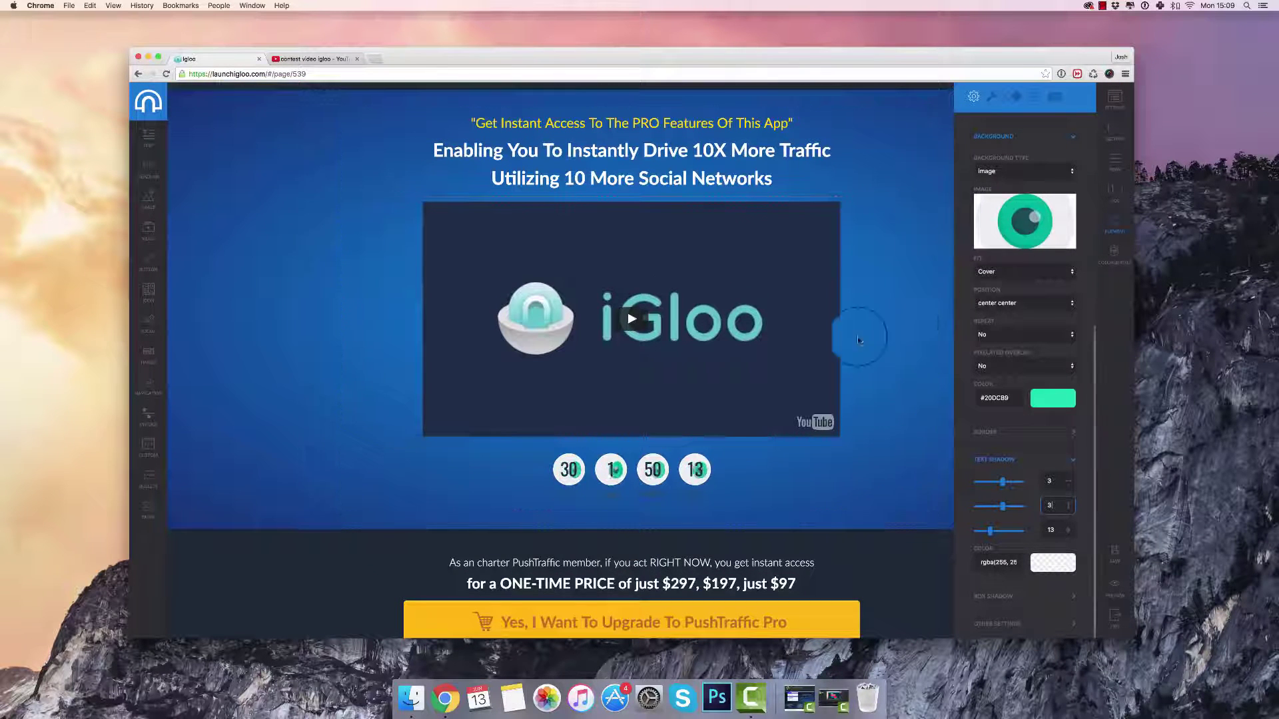
Set the text color of the timer labels to white #ffffff
{"action": "scroll", "coordinate": [1049, 280], "scroll_direction": "up", "scroll_amount": 6}
{"action": "left_click", "coordinate": [1044, 129]}
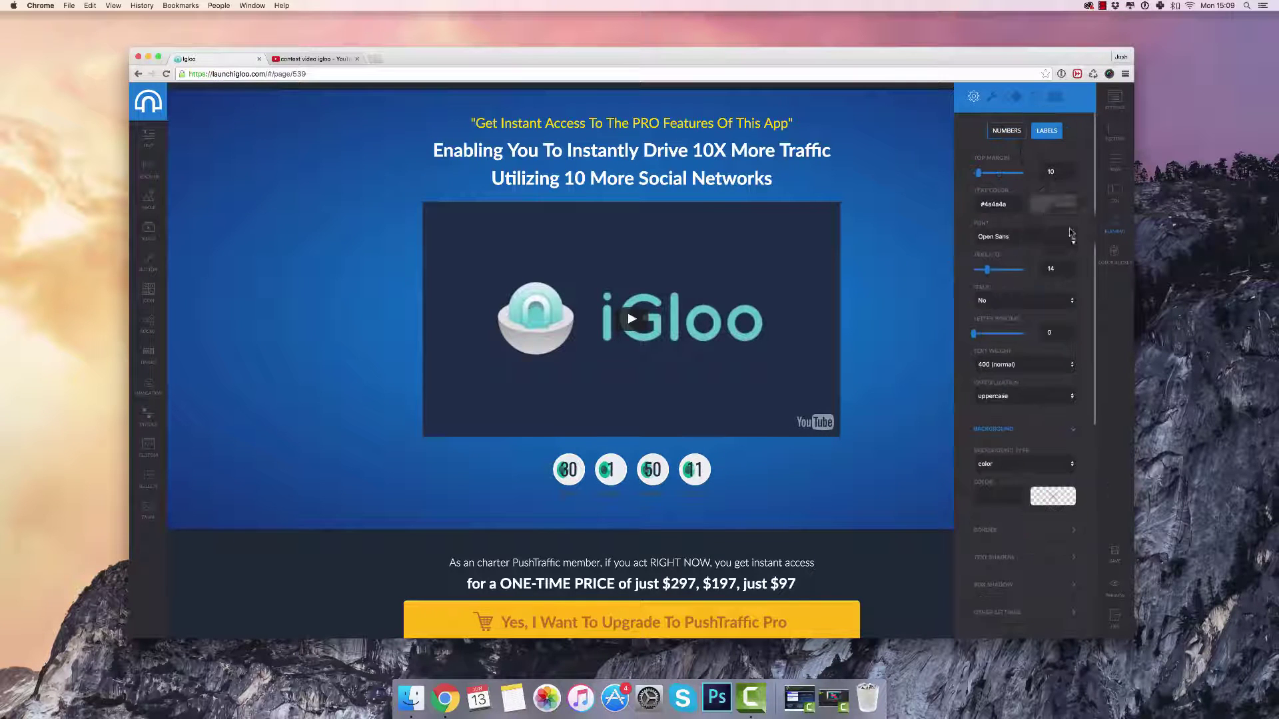
{"action": "left_click", "coordinate": [1054, 207]}
{"action": "left_click_drag", "start_coordinate": [1068, 245], "coordinate": [1031, 213]}
{"action": "left_click", "coordinate": [988, 190]}
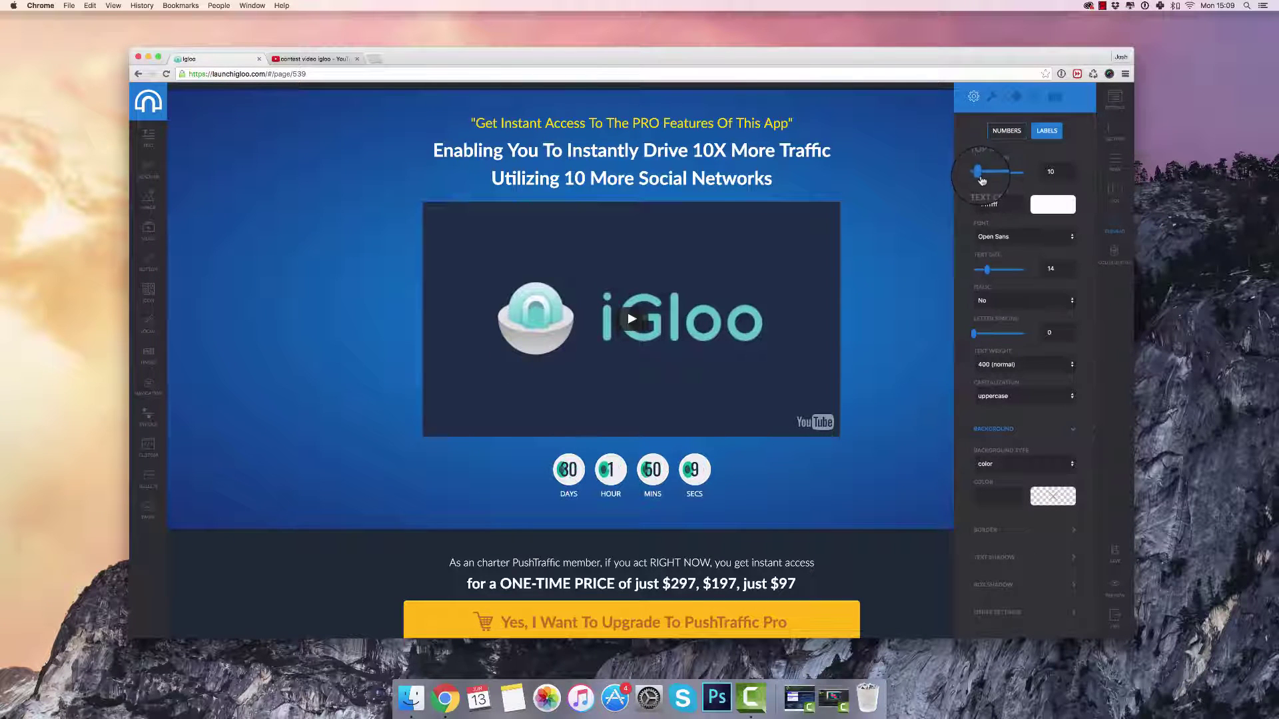
Reduce the timer labels' top margin, switch their font to Oswald and set their text size to 11
{"action": "left_click_drag", "start_coordinate": [981, 179], "coordinate": [974, 174]}
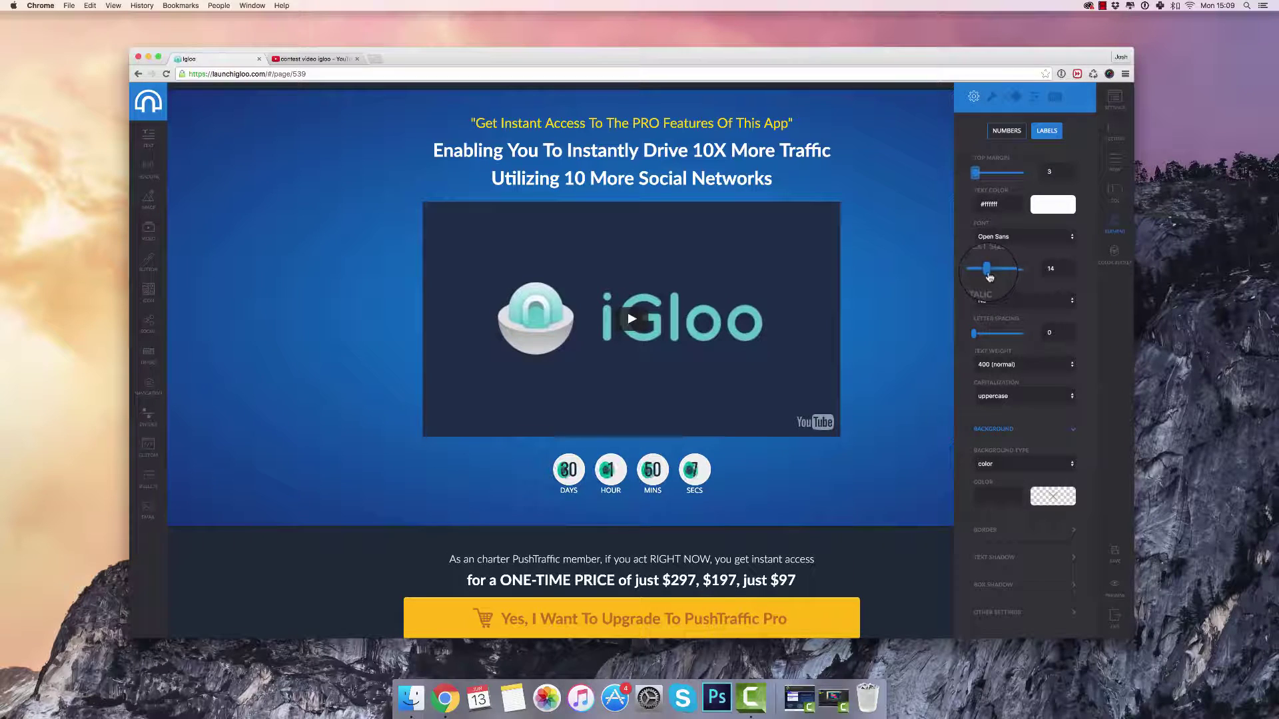
{"action": "left_click", "coordinate": [1028, 239]}
{"action": "left_click", "coordinate": [1017, 289]}
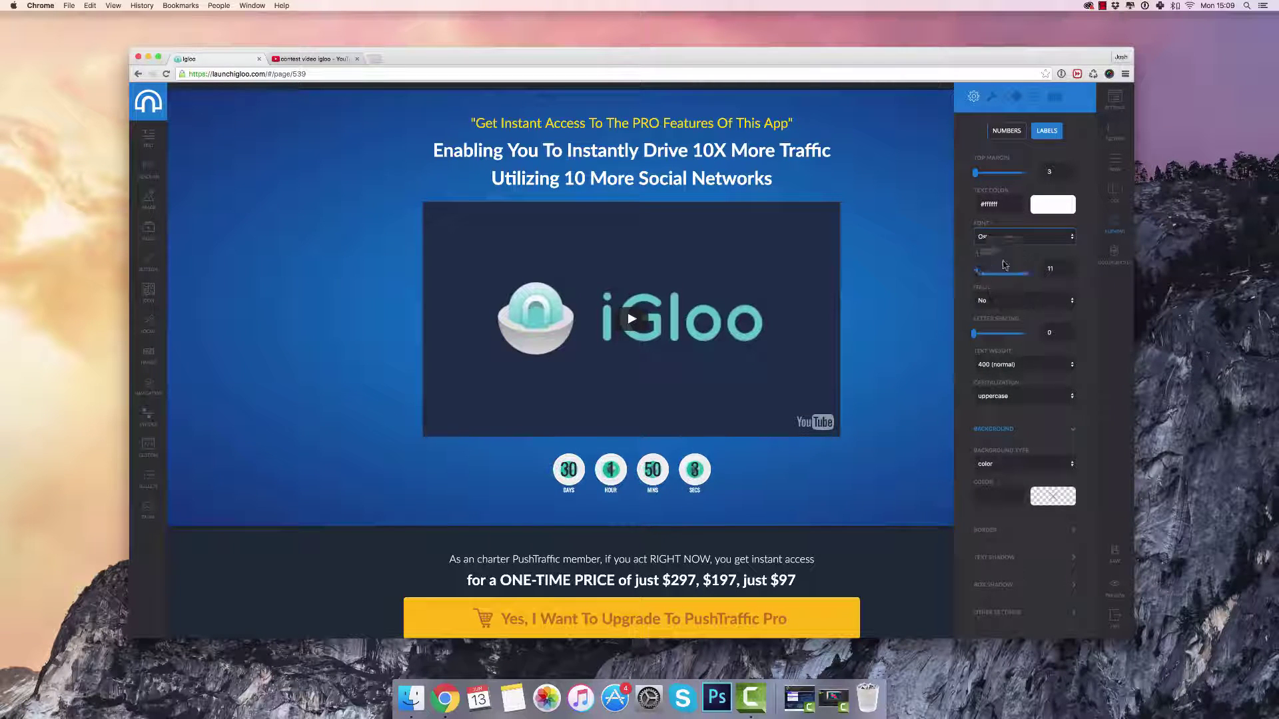
{"action": "left_click_drag", "start_coordinate": [976, 177], "coordinate": [976, 115]}
Set the countdown timer's end date to 15 July, 2016 and close its settings
{"action": "left_click", "coordinate": [992, 97]}
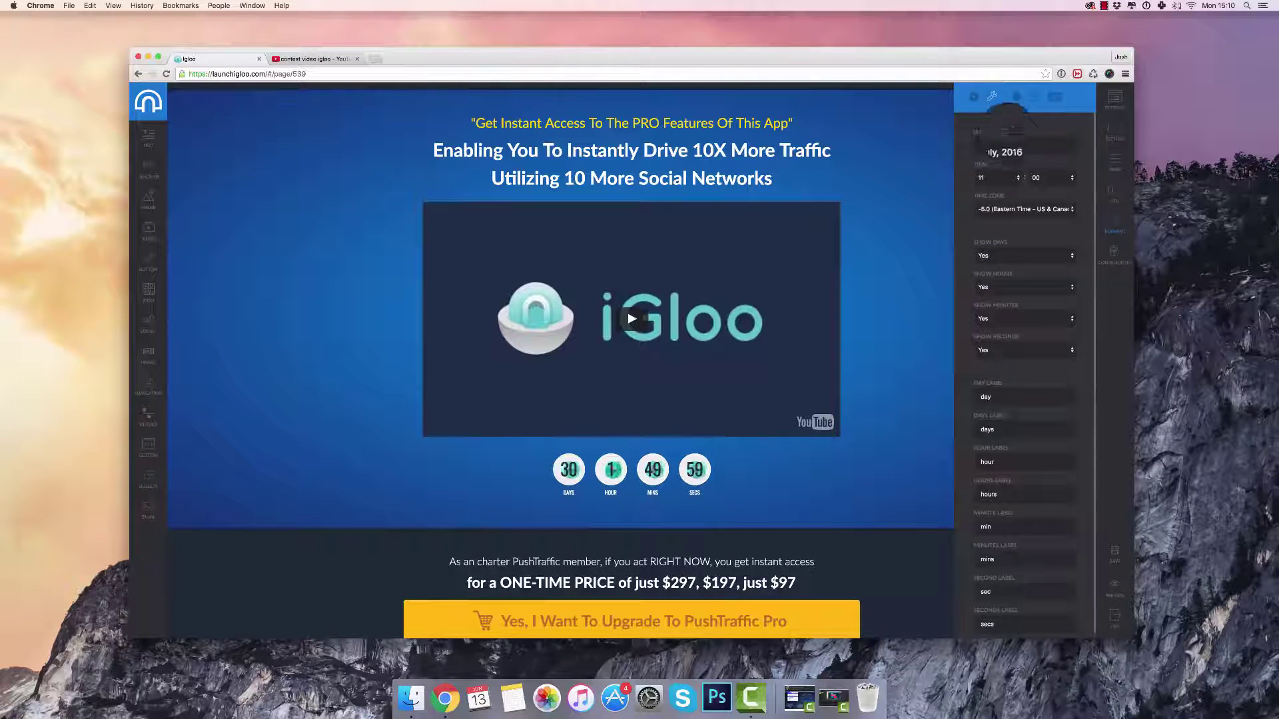
{"action": "left_click", "coordinate": [1024, 145]}
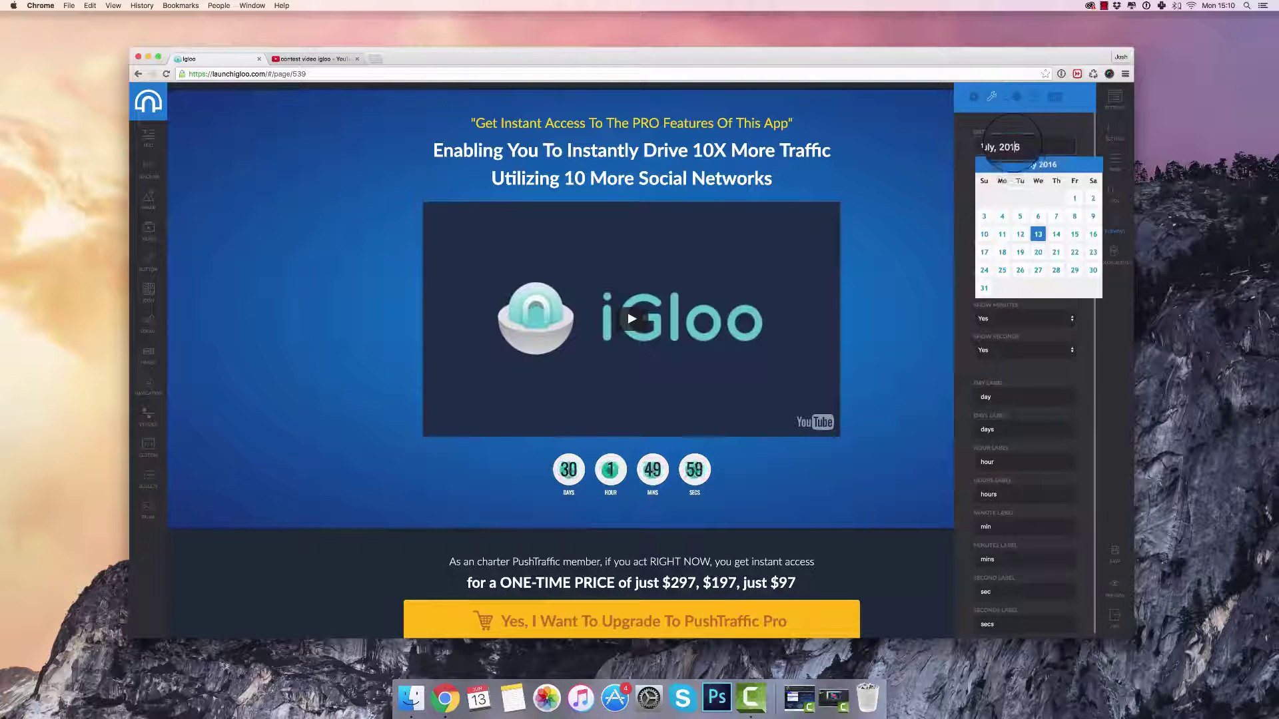
{"action": "left_click", "coordinate": [1074, 234]}
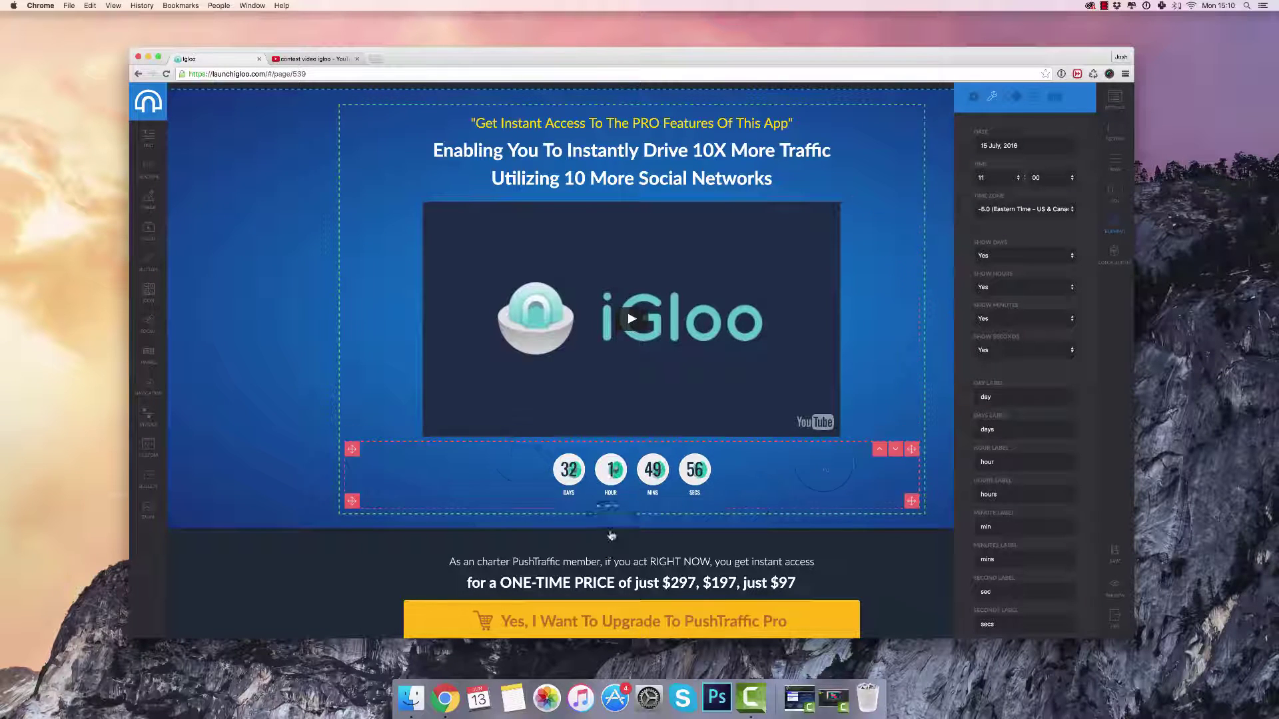
{"action": "left_click", "coordinate": [1079, 97]}
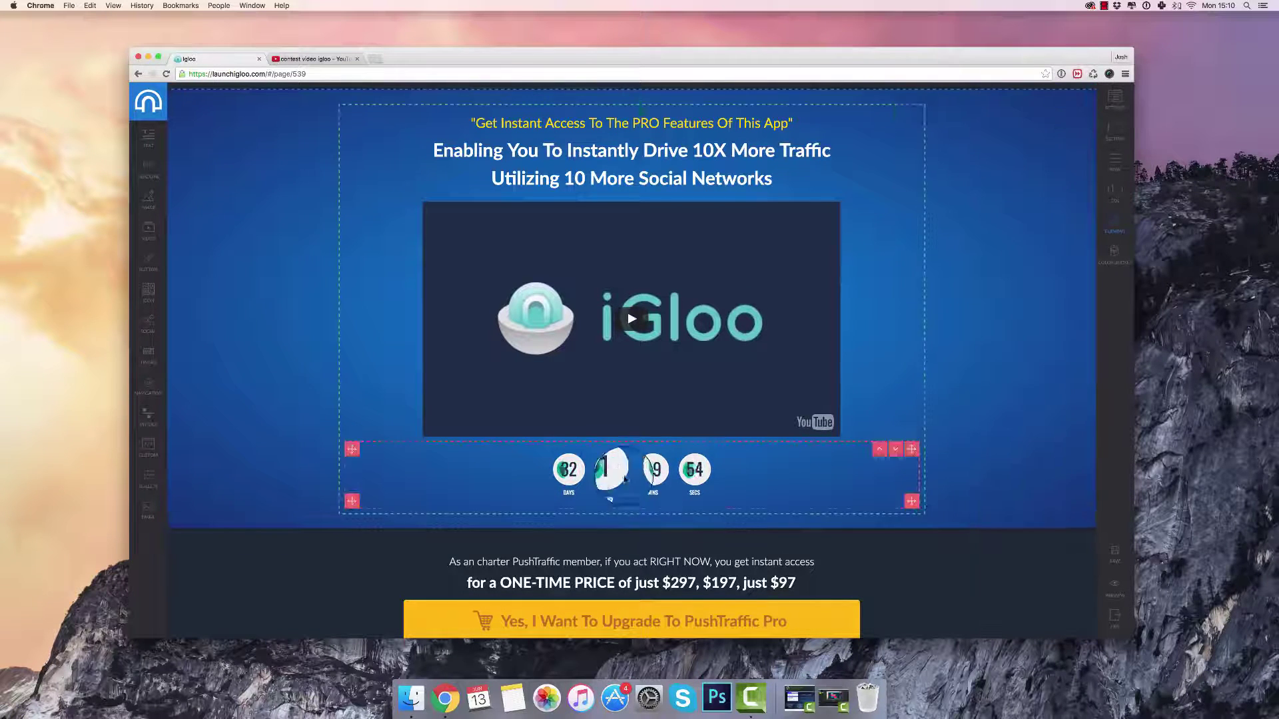
{"action": "scroll", "coordinate": [624, 447], "scroll_direction": "down", "scroll_amount": 5}
{"action": "left_click", "coordinate": [624, 447]}
{"action": "scroll", "coordinate": [624, 447], "scroll_direction": "down", "scroll_amount": 2}
{"action": "scroll", "coordinate": [426, 353], "scroll_direction": "up", "scroll_amount": 3}
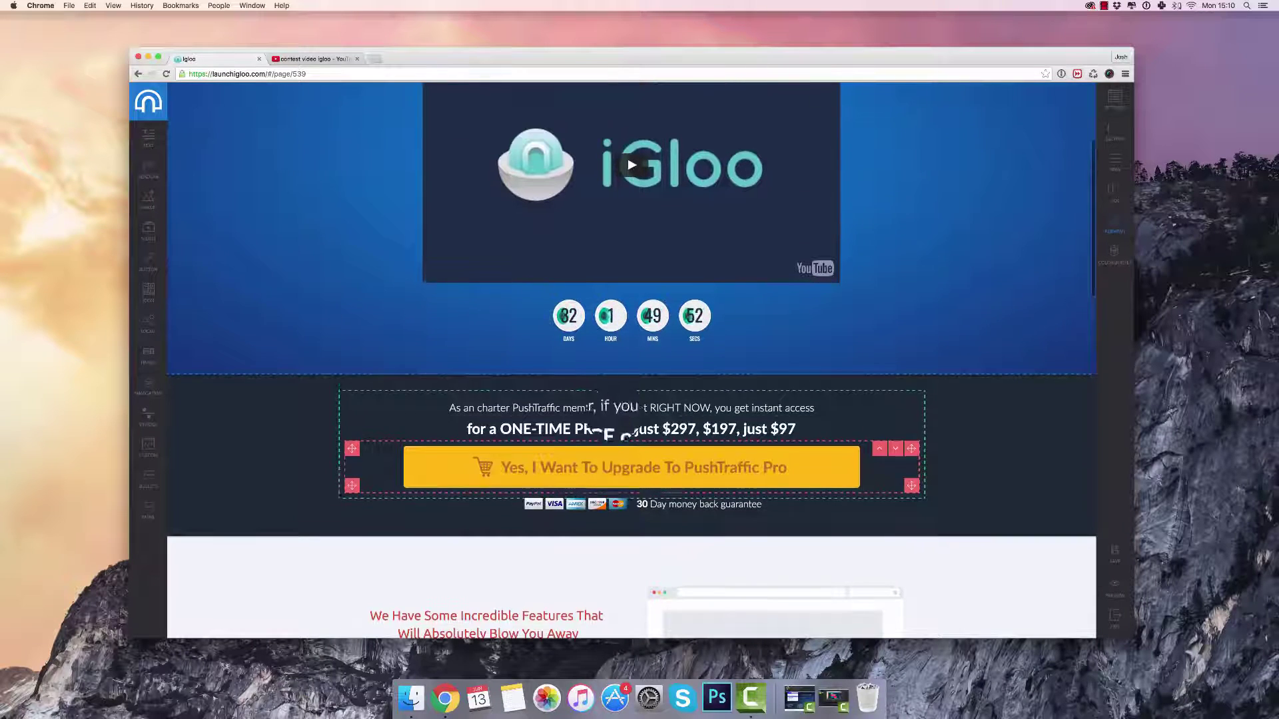
Insert a new section with a three-column row directly below the upgrade offer section
{"action": "left_click", "coordinate": [427, 353]}
{"action": "scroll", "coordinate": [705, 378], "scroll_direction": "down", "scroll_amount": 6}
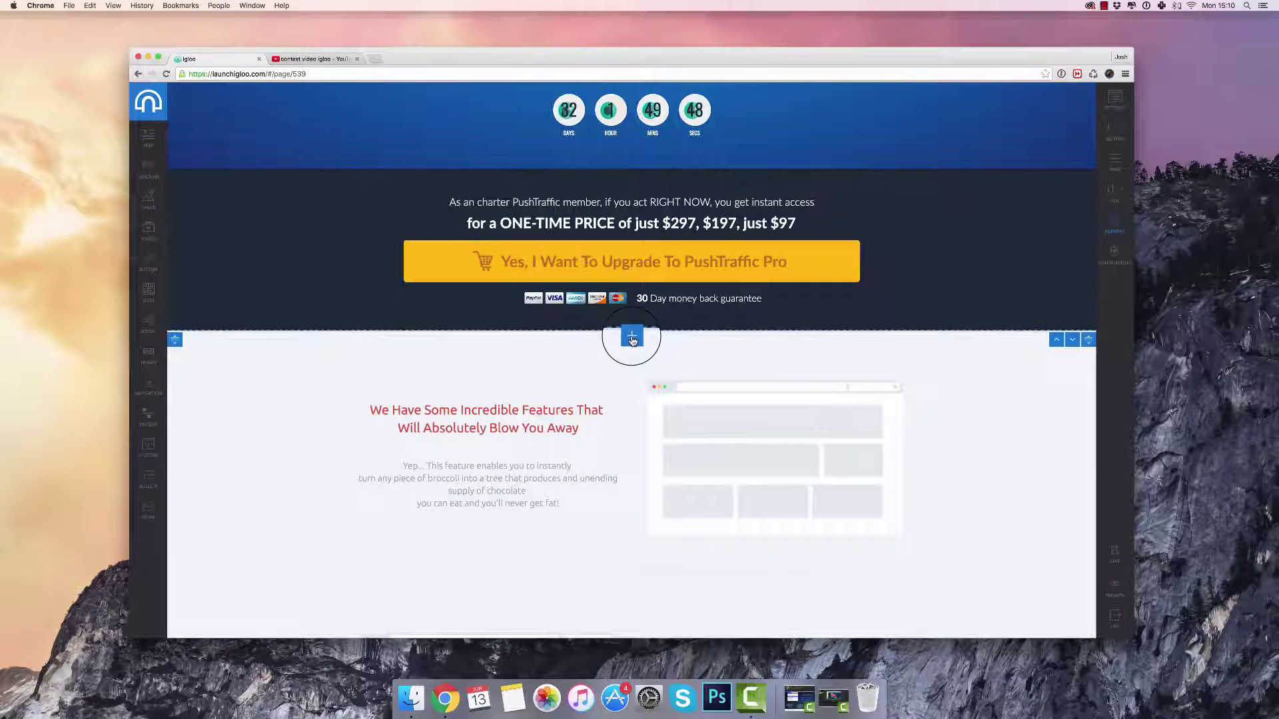
{"action": "left_click", "coordinate": [632, 340]}
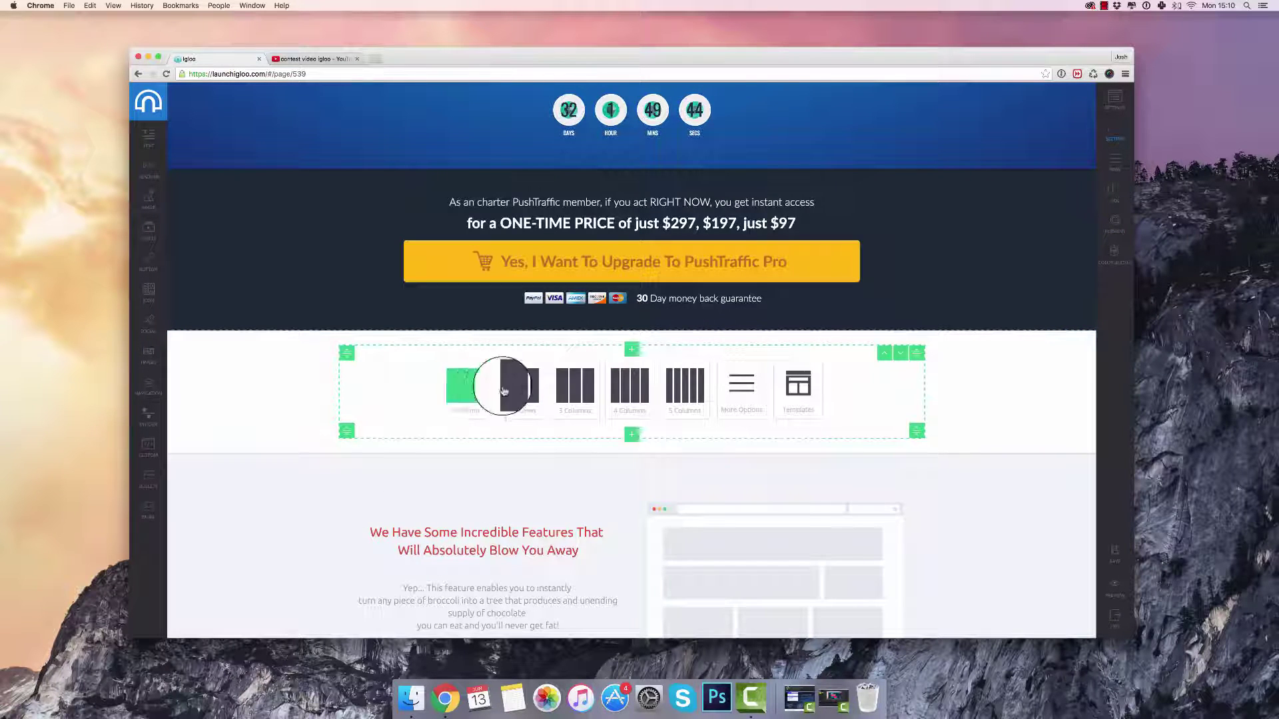
{"action": "left_click", "coordinate": [756, 390]}
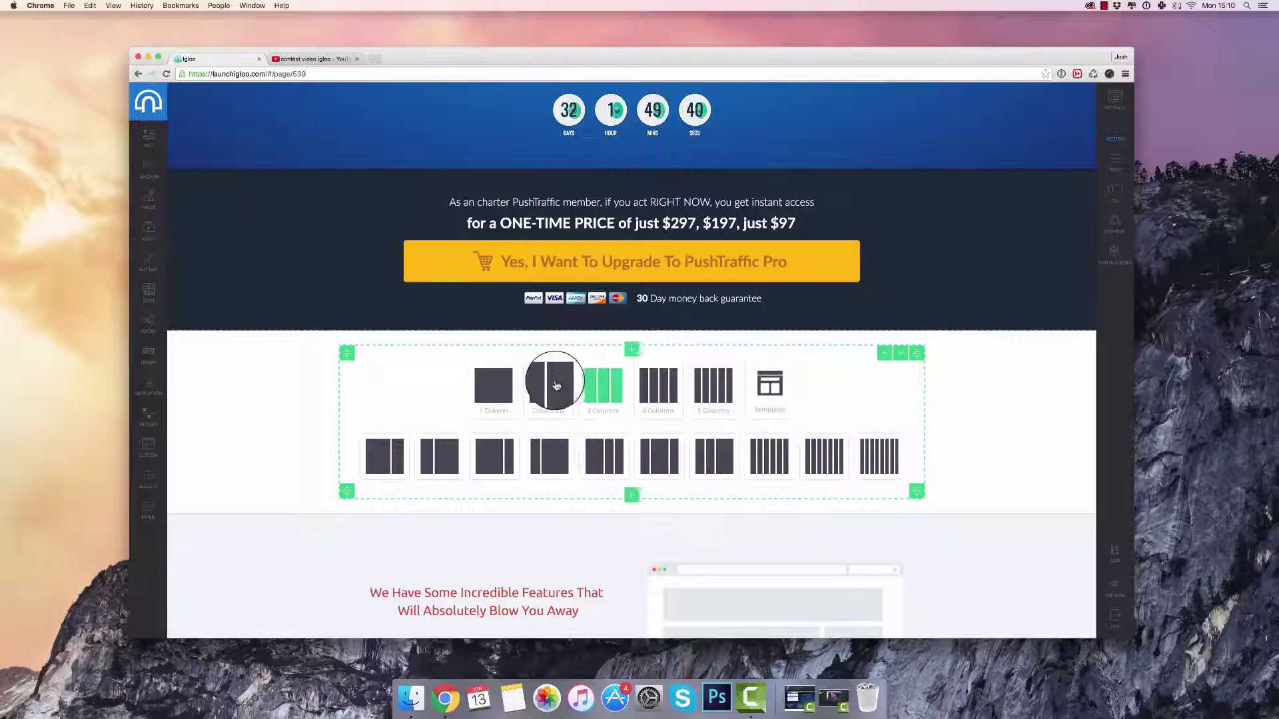
{"action": "left_click", "coordinate": [609, 385]}
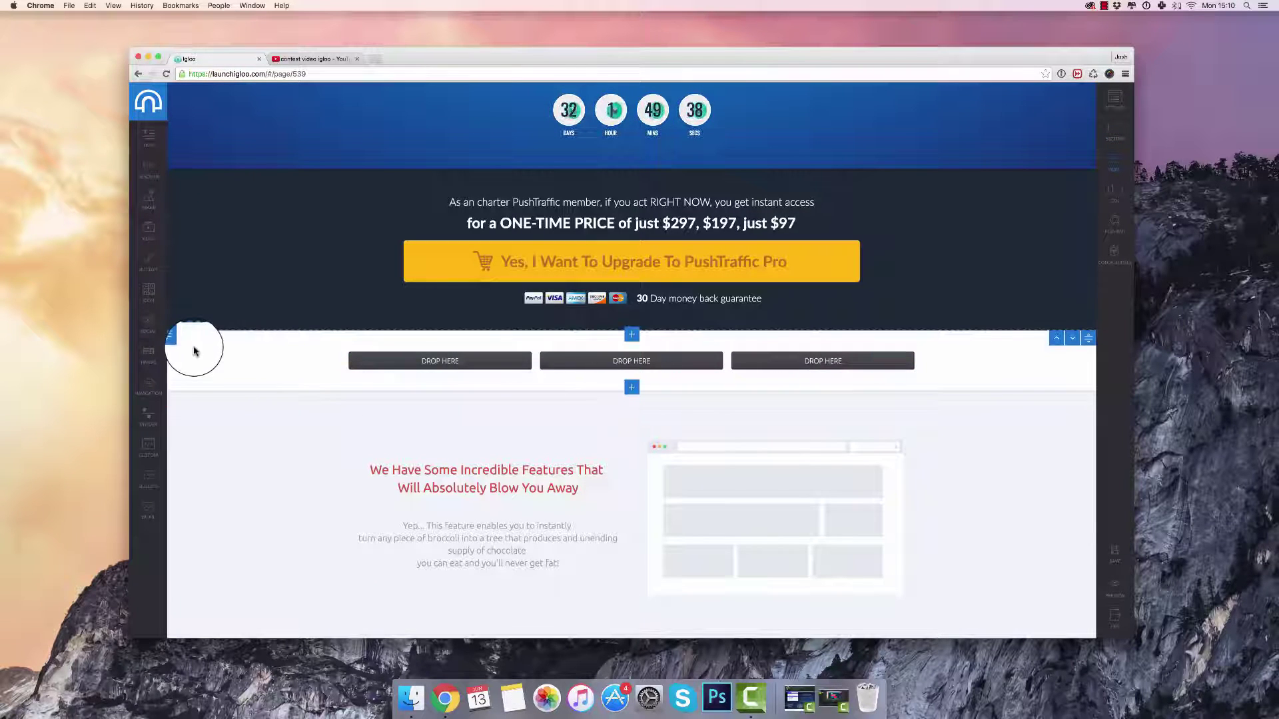
Place the rocket image in the first column of the new row and set its width to 157
{"action": "left_click_drag", "start_coordinate": [140, 286], "coordinate": [141, 287]}
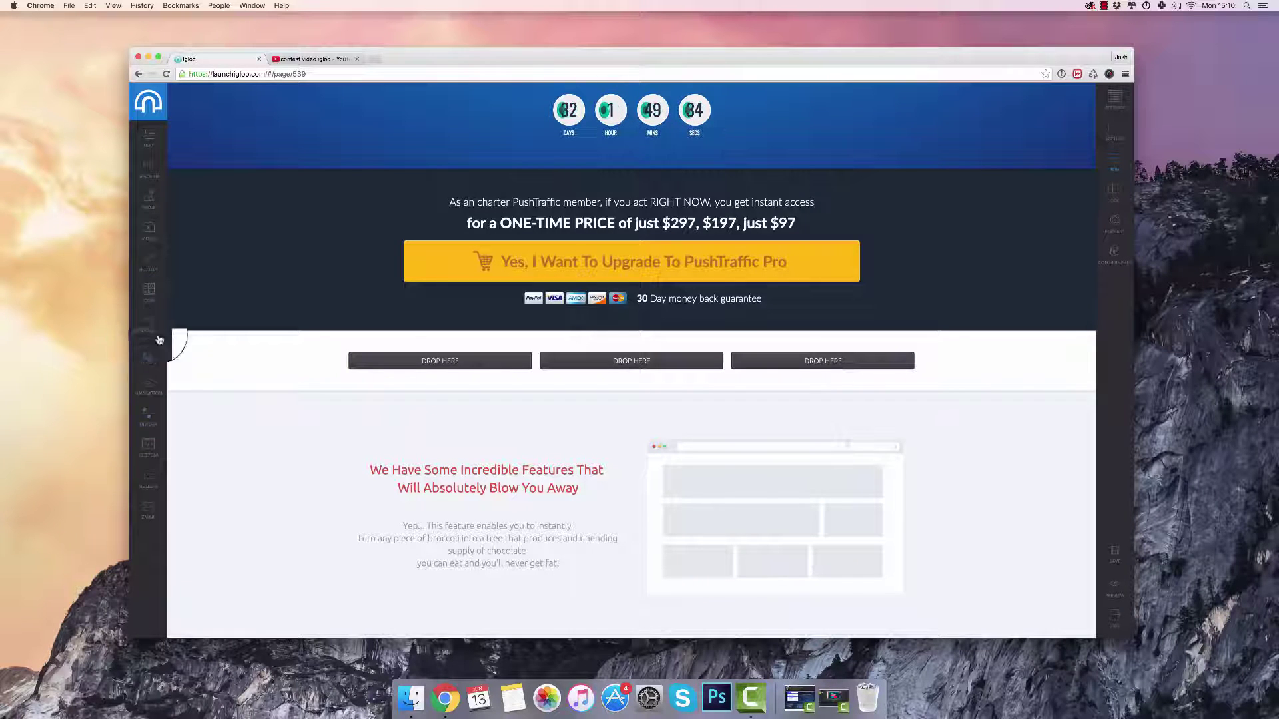
{"action": "left_click_drag", "start_coordinate": [392, 366], "coordinate": [449, 391]}
{"action": "left_click", "coordinate": [462, 377]}
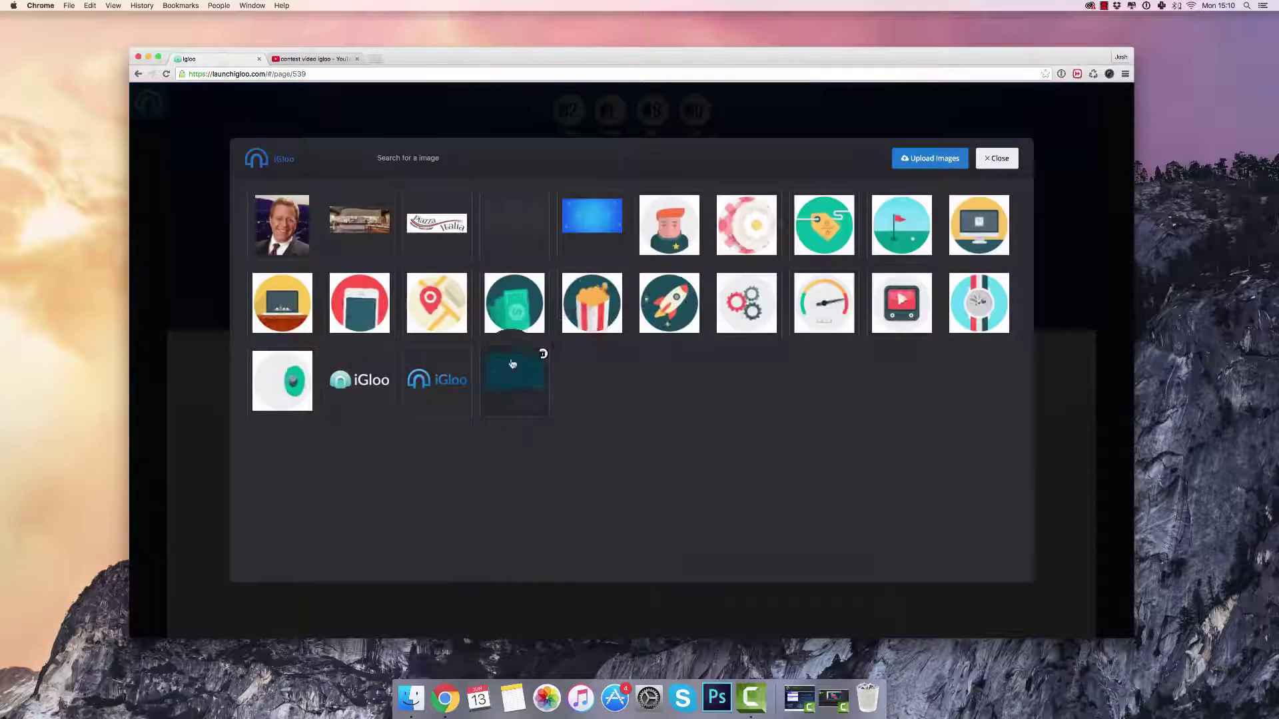
{"action": "left_click", "coordinate": [665, 302]}
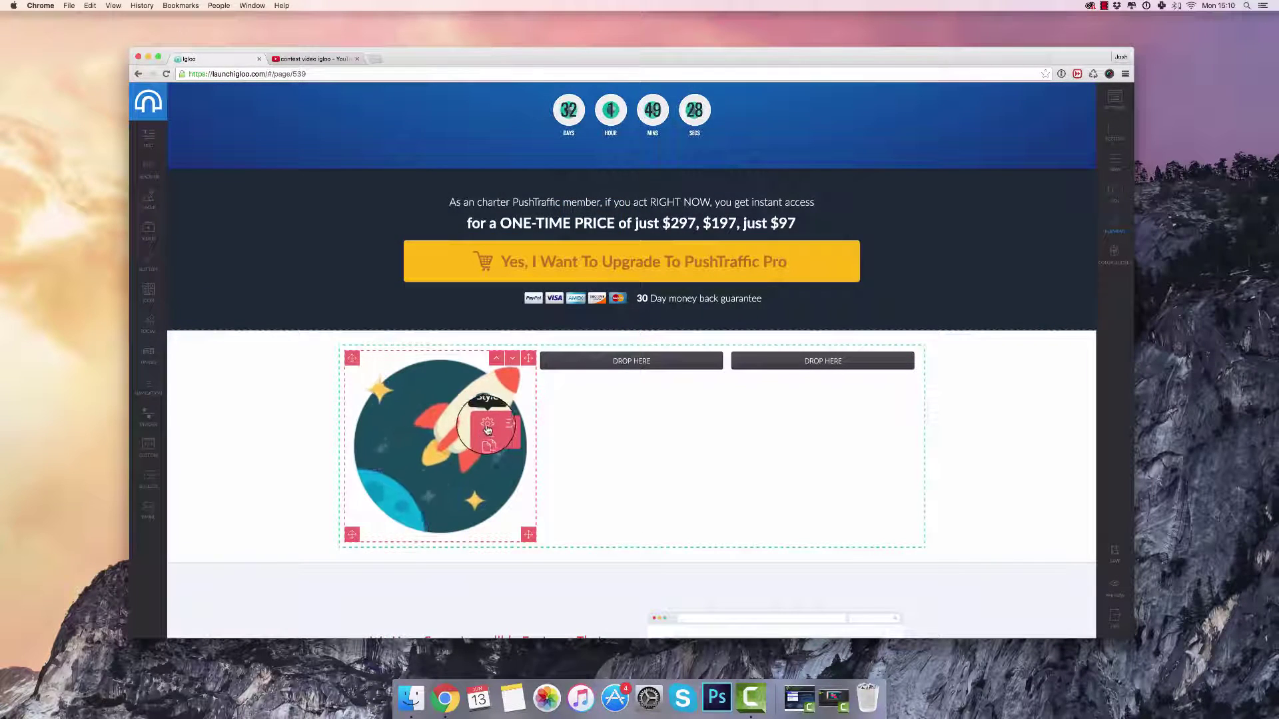
{"action": "left_click", "coordinate": [487, 425]}
{"action": "left_click", "coordinate": [981, 213]}
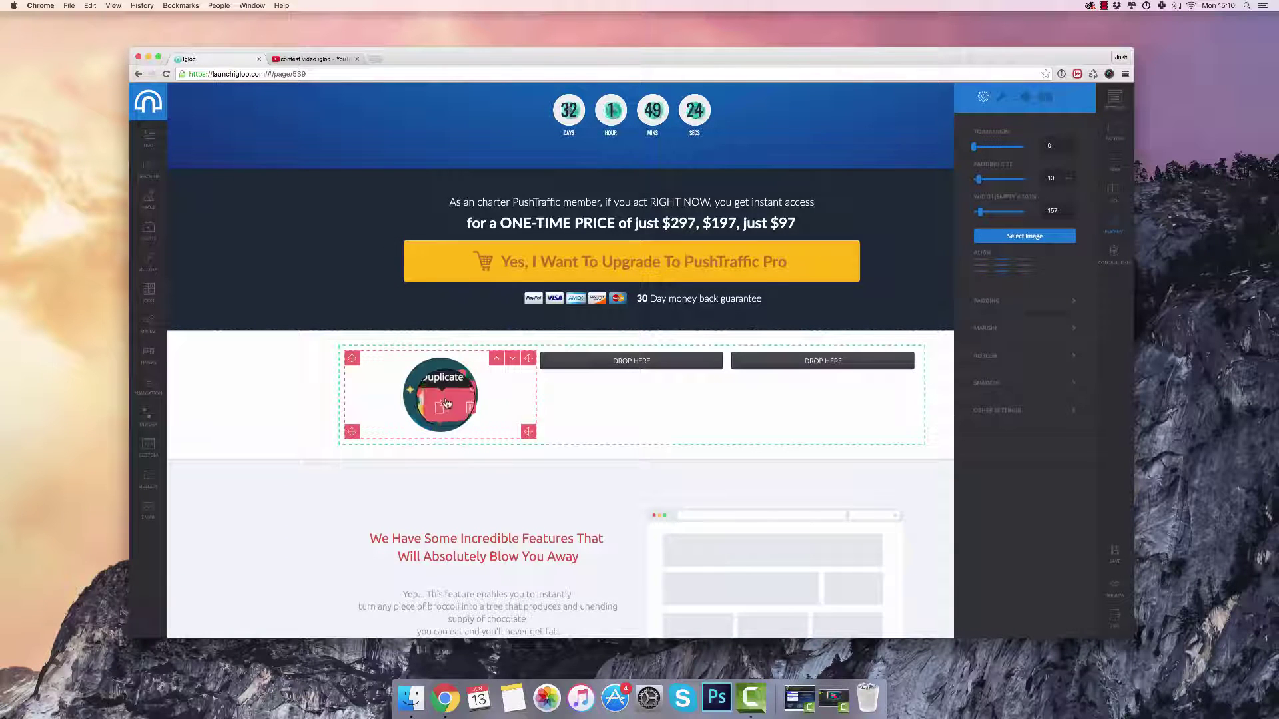
Duplicate the rocket image into the middle column and replace the copy with the map pin image
{"action": "left_click", "coordinate": [446, 403]}
{"action": "left_click_drag", "start_coordinate": [533, 358], "coordinate": [644, 385]}
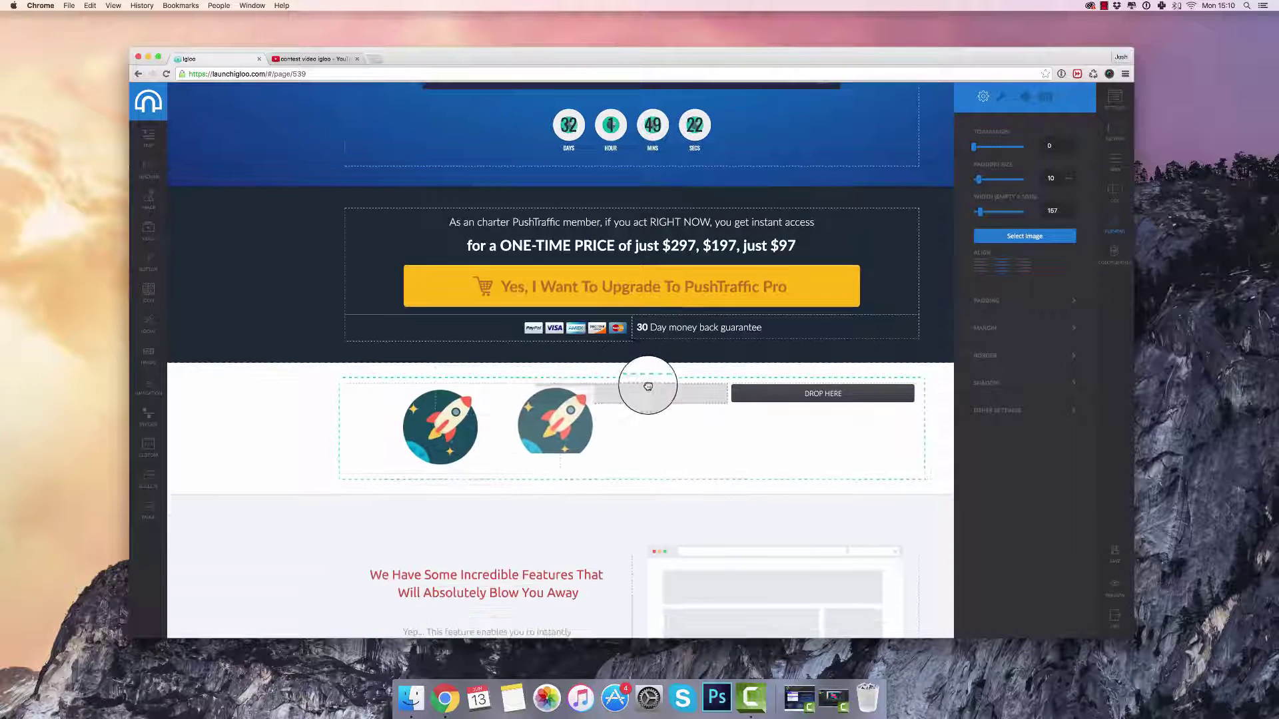
{"action": "double_click", "coordinate": [647, 413]}
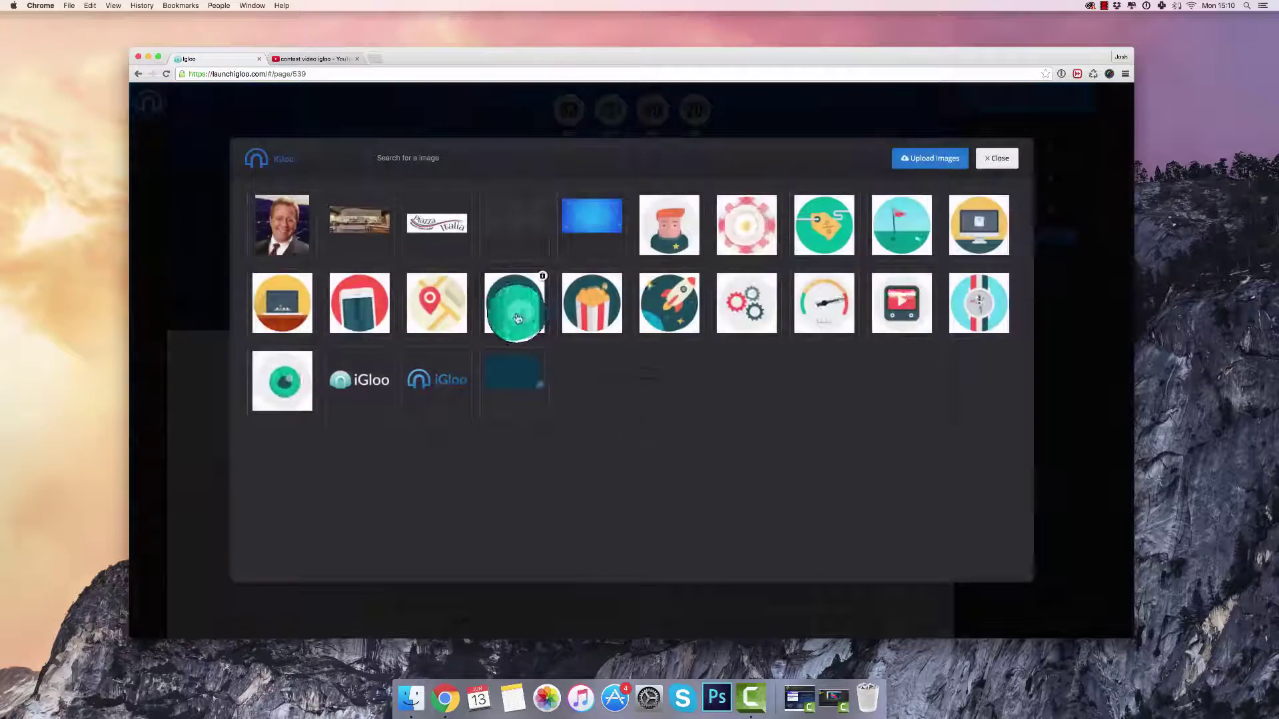
{"action": "double_click", "coordinate": [514, 302]}
{"action": "double_click", "coordinate": [633, 399]}
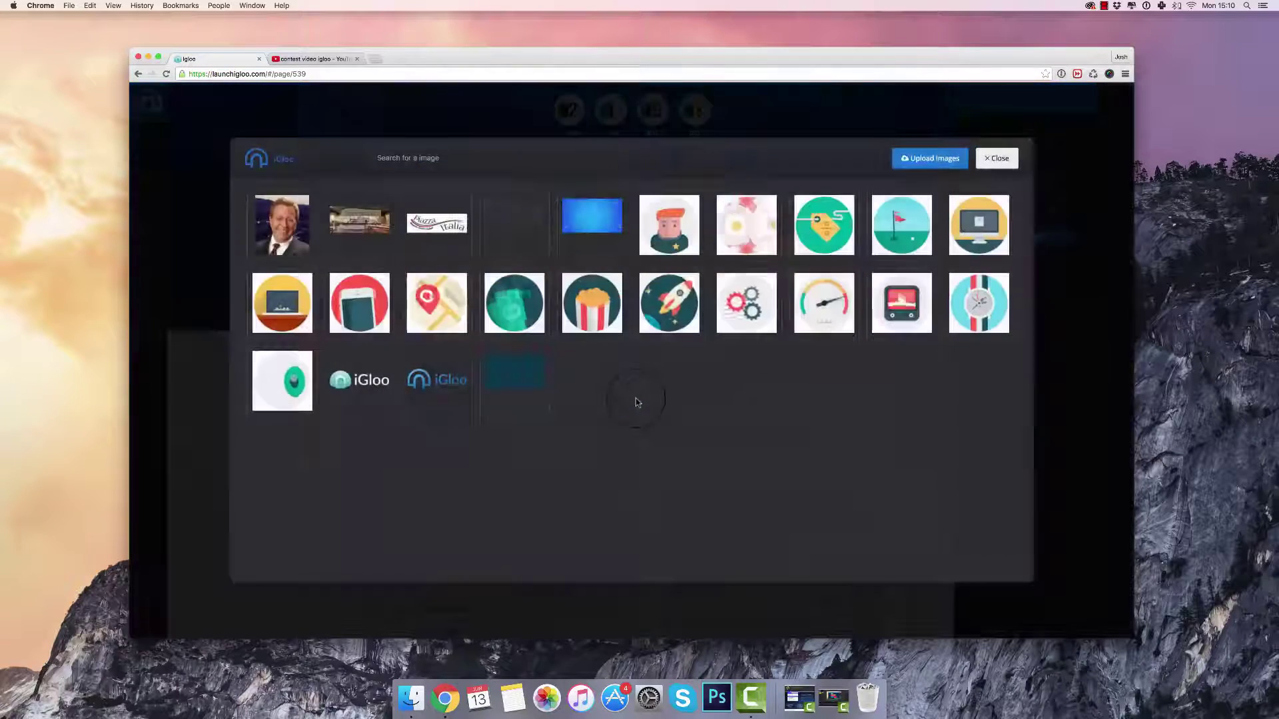
{"action": "left_click", "coordinate": [995, 157]}
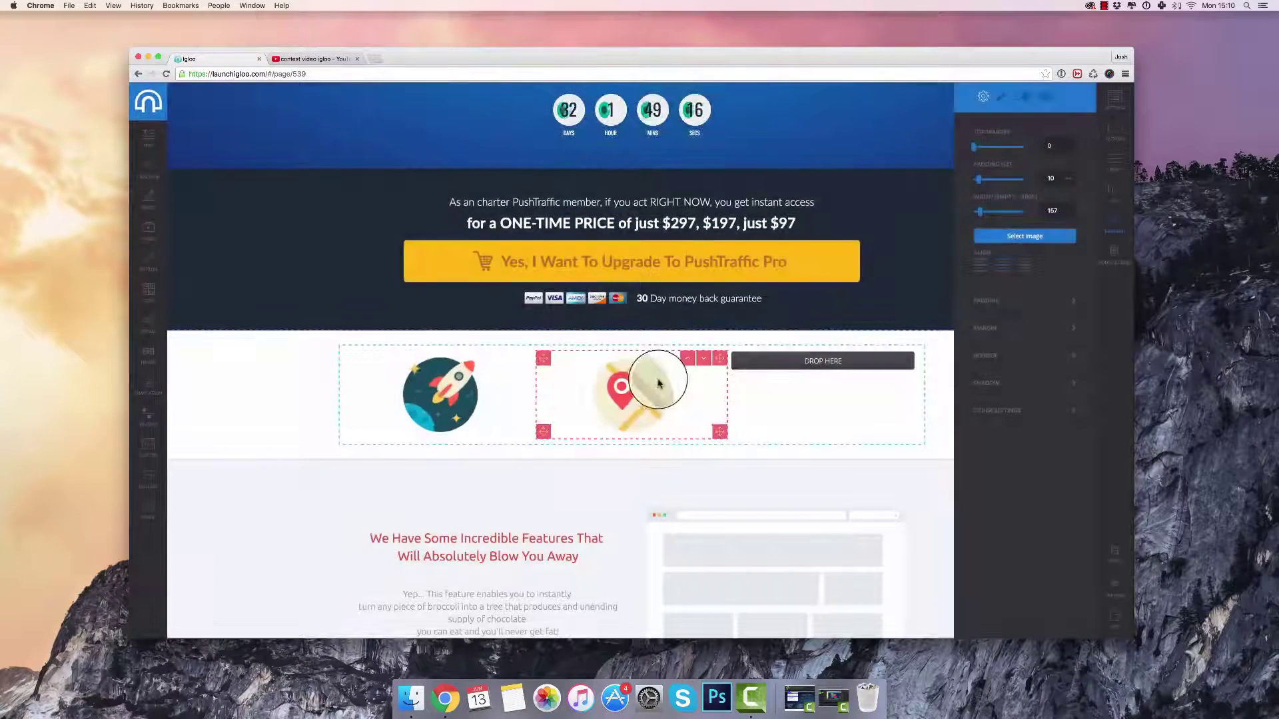
Duplicate the map pin image into the third column, swap the copy for the laptop image, and close the image settings
{"action": "right_click", "coordinate": [666, 395]}
{"action": "left_click", "coordinate": [678, 418]}
{"action": "left_click_drag", "start_coordinate": [720, 358], "coordinate": [806, 407]}
{"action": "double_click", "coordinate": [806, 408]}
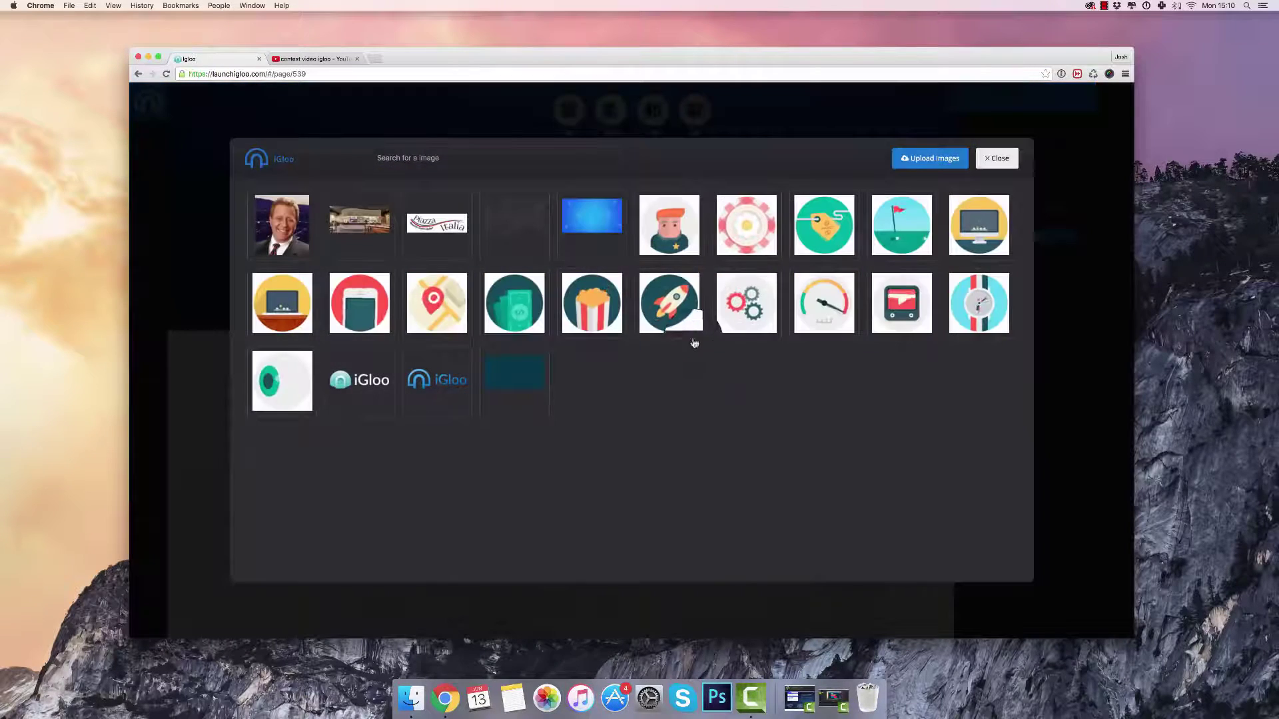
{"action": "left_click", "coordinate": [293, 323]}
{"action": "left_click", "coordinate": [1065, 95]}
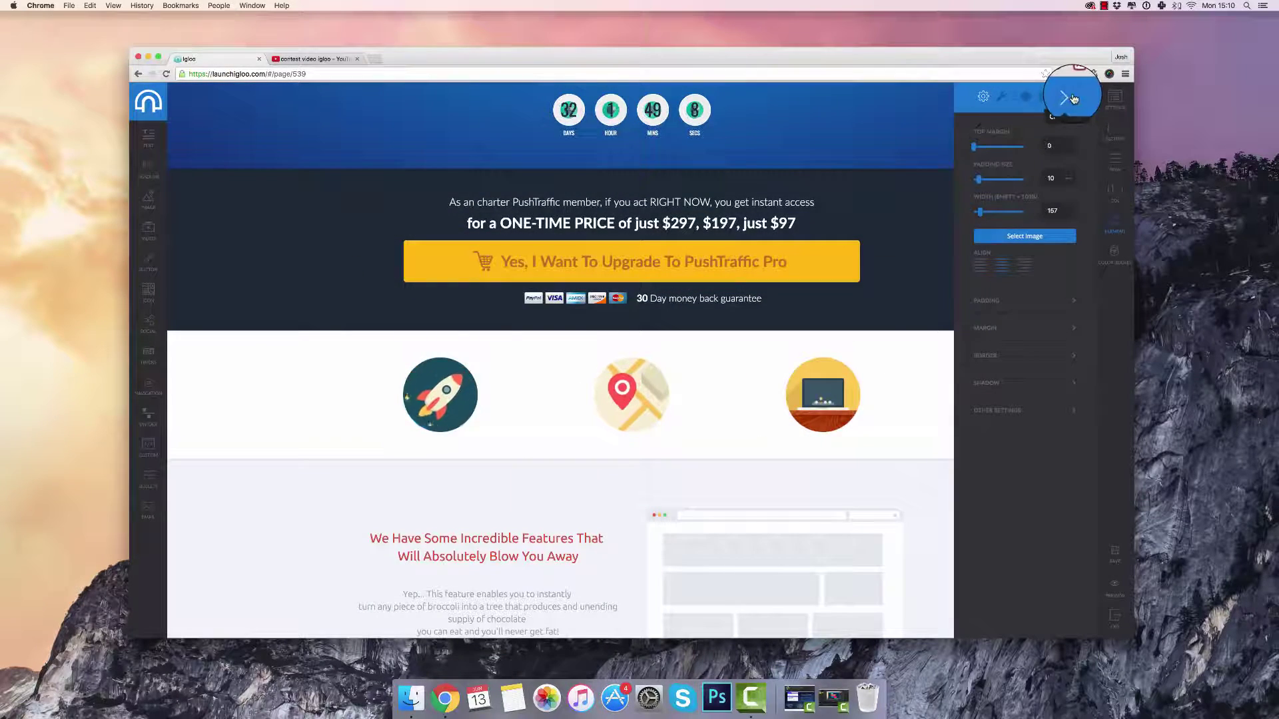
Review the new three-icon row in the context of the surrounding page sections
{"action": "scroll", "coordinate": [899, 326], "scroll_direction": "up", "scroll_amount": 5}
{"action": "scroll", "coordinate": [633, 312], "scroll_direction": "down", "scroll_amount": 8}
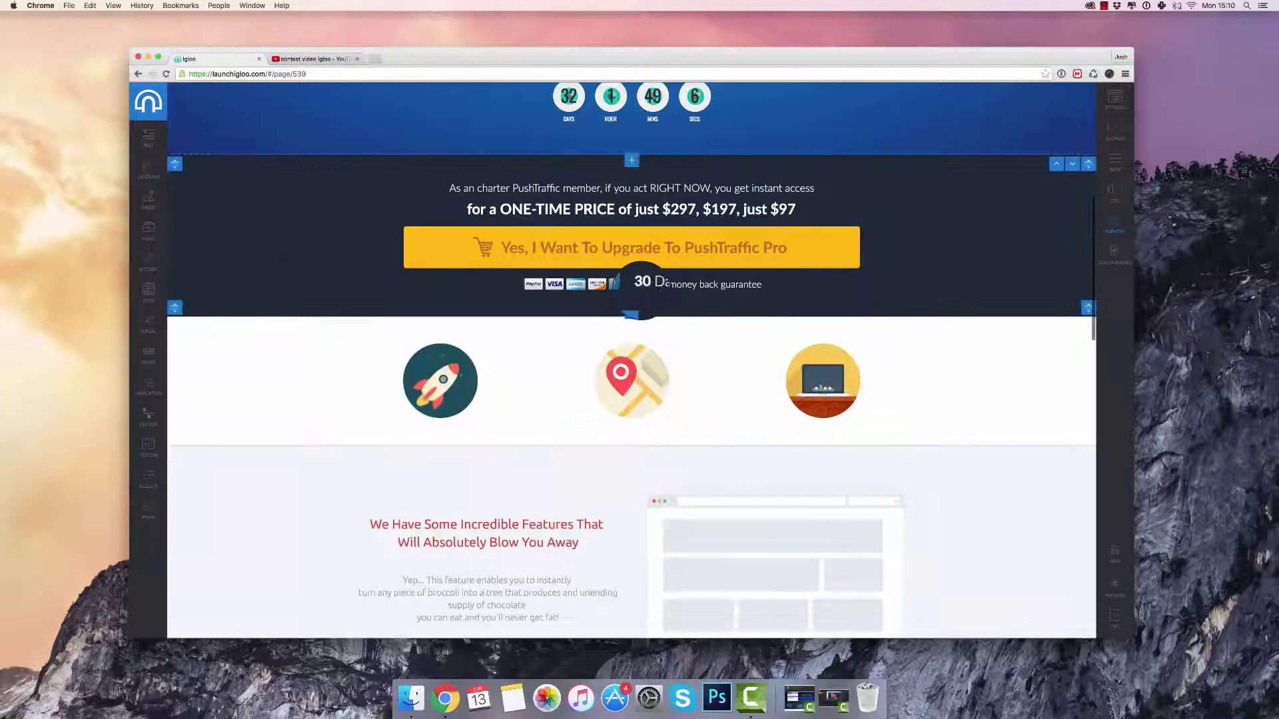
{"action": "scroll", "coordinate": [747, 360], "scroll_direction": "up", "scroll_amount": 1}
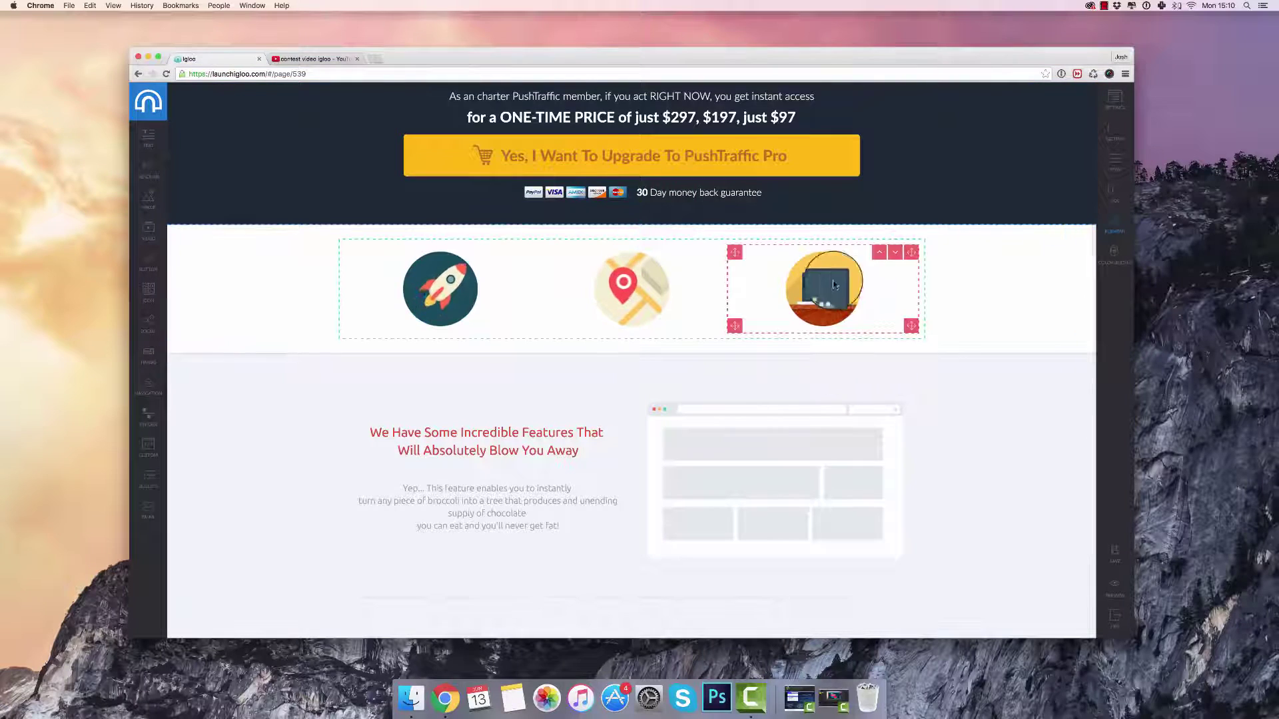
{"action": "scroll", "coordinate": [681, 436], "scroll_direction": "up", "scroll_amount": 1}
{"action": "scroll", "coordinate": [724, 363], "scroll_direction": "down", "scroll_amount": 1}
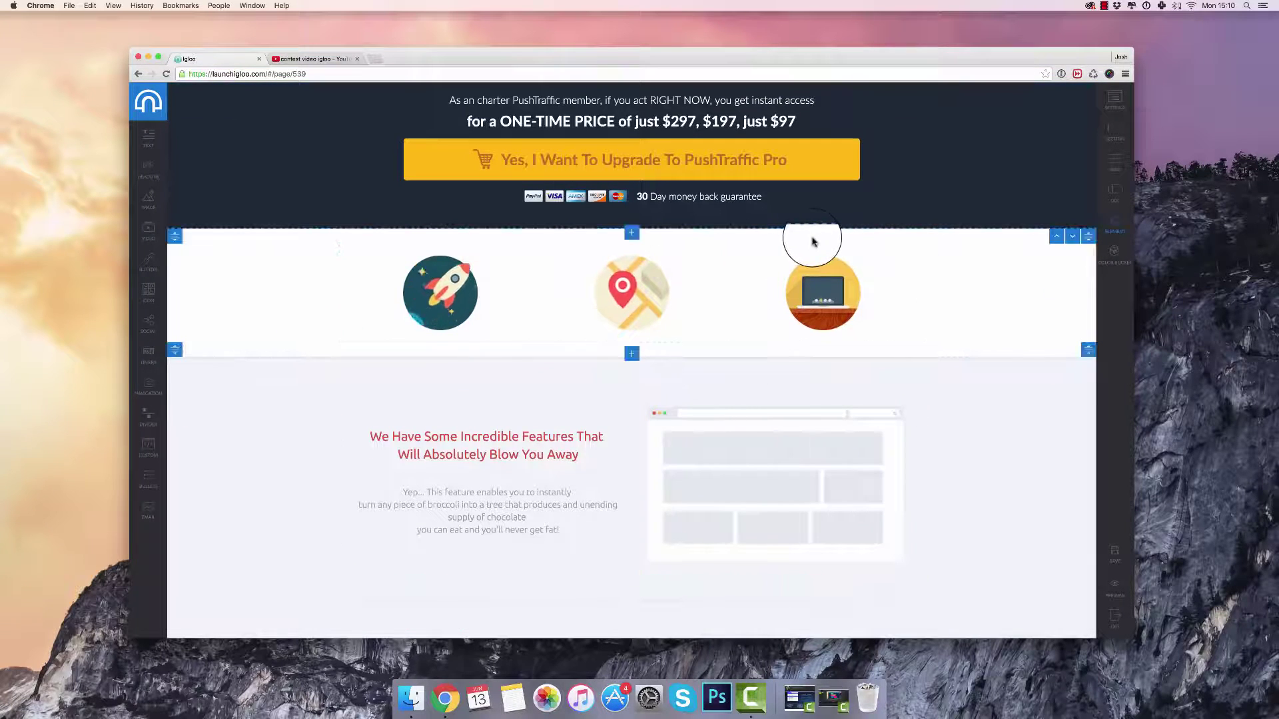
{"action": "scroll", "coordinate": [834, 226], "scroll_direction": "up", "scroll_amount": 5}
{"action": "scroll", "coordinate": [838, 193], "scroll_direction": "up", "scroll_amount": 6}
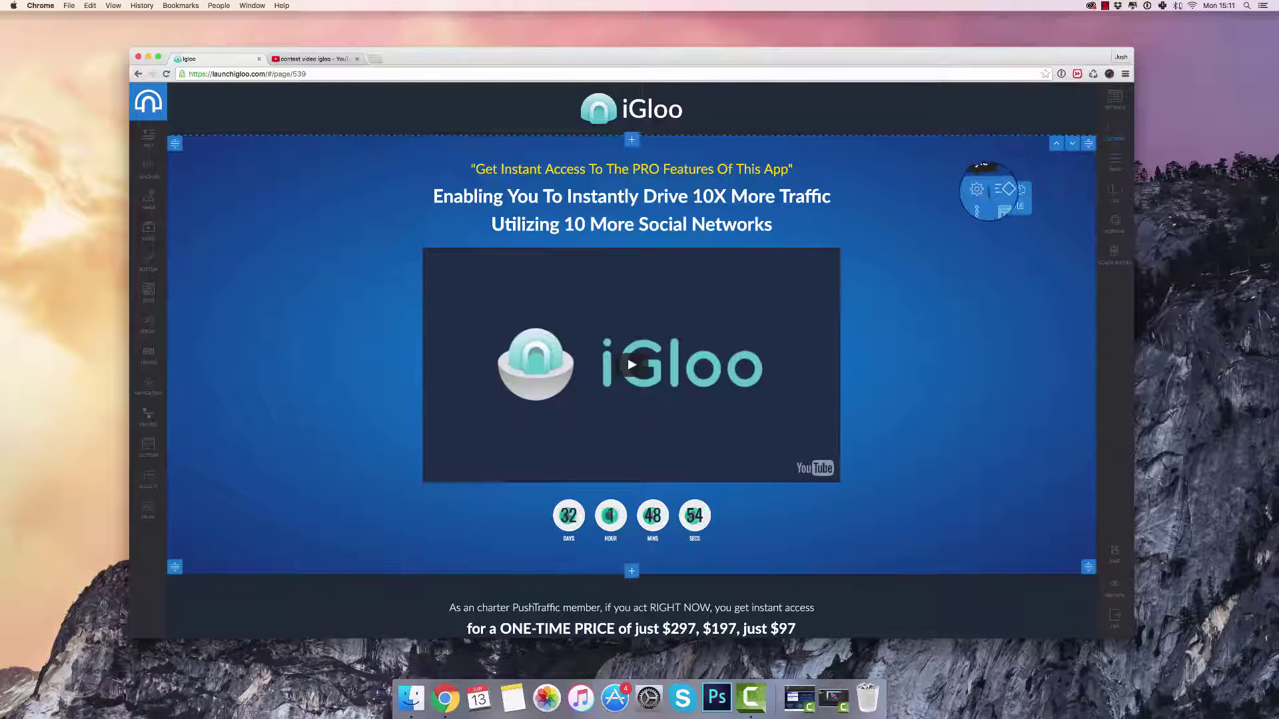
Copy the rows of the blue video section and paste them on top in a new section above the lower upgrade offer
{"action": "left_click", "coordinate": [981, 208]}
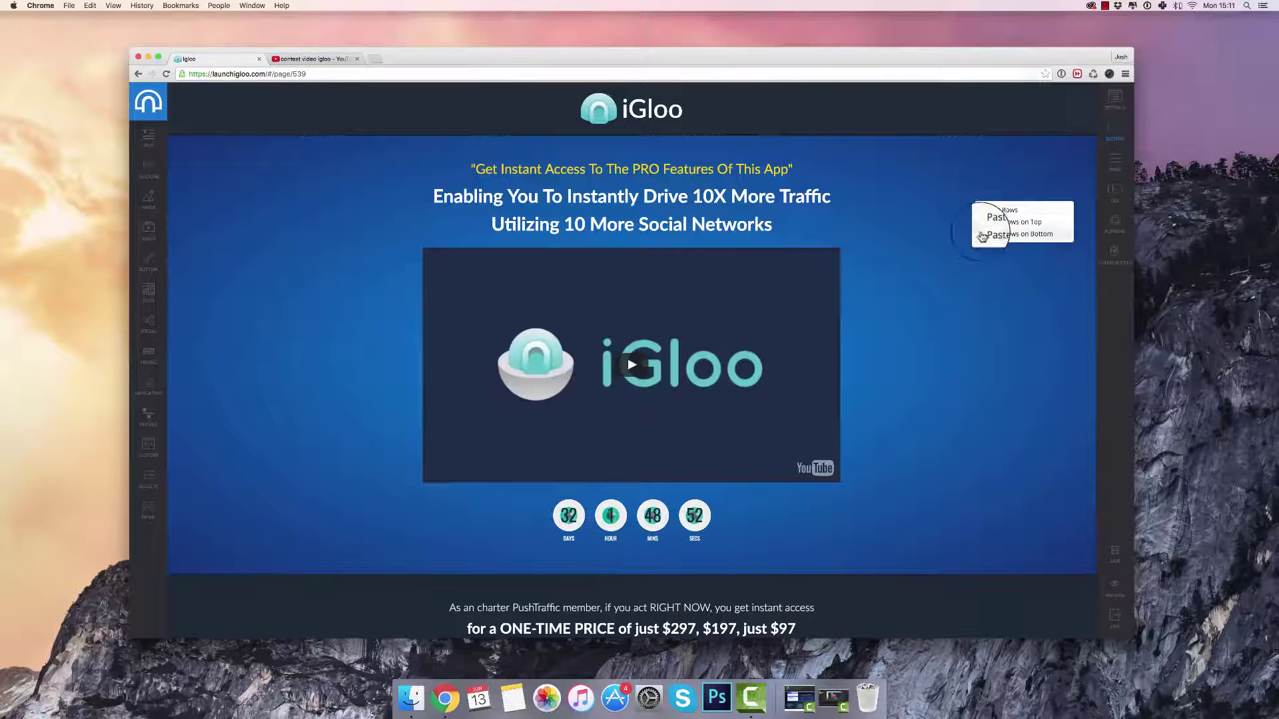
{"action": "left_click", "coordinate": [1011, 212]}
{"action": "scroll", "coordinate": [857, 265], "scroll_direction": "down", "scroll_amount": 15}
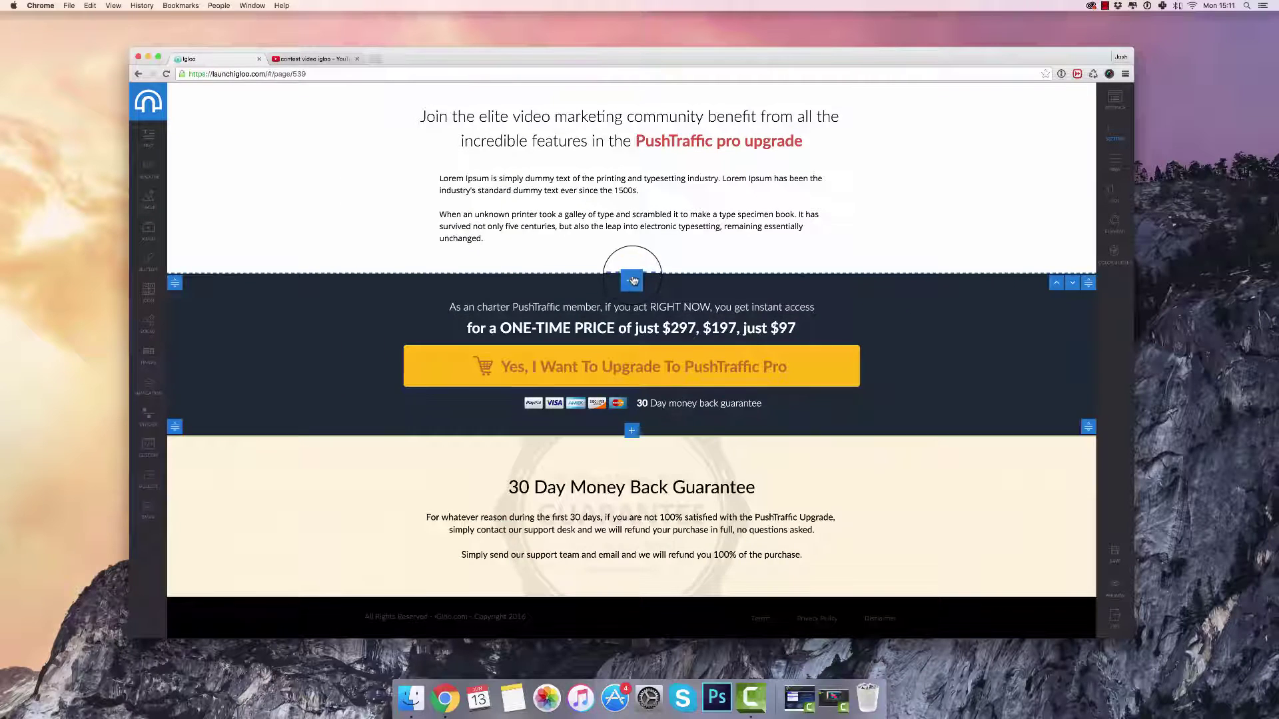
{"action": "left_click", "coordinate": [632, 280]}
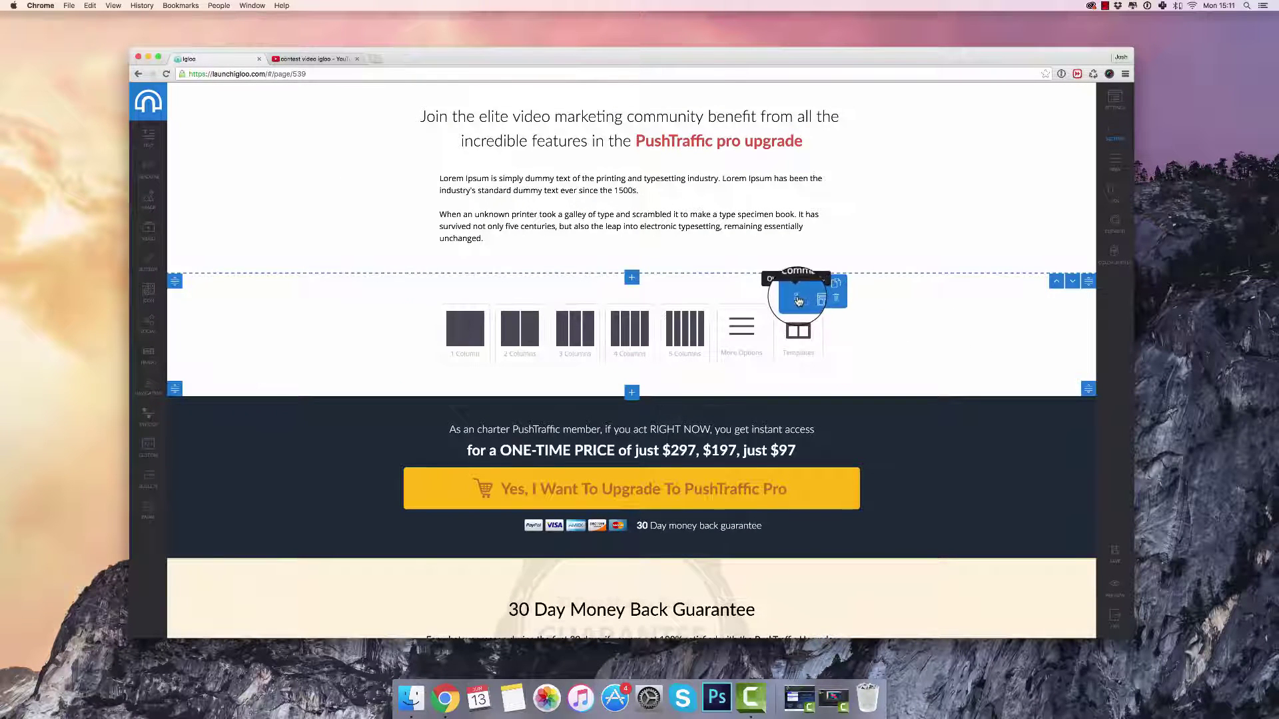
{"action": "left_click", "coordinate": [803, 301]}
{"action": "left_click", "coordinate": [815, 312]}
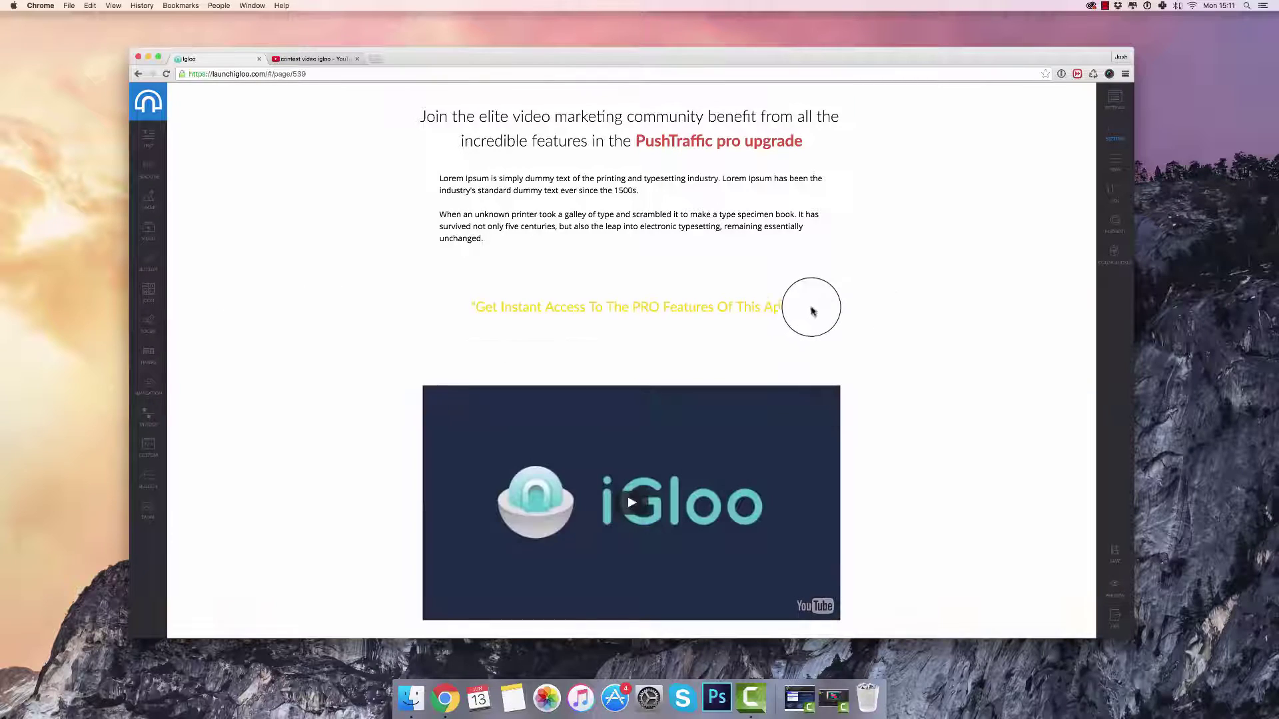
Set the pasted section's background color to #2c3e50 and delete the empty row below its countdown timer
{"action": "scroll", "coordinate": [722, 371], "scroll_direction": "up", "scroll_amount": 15}
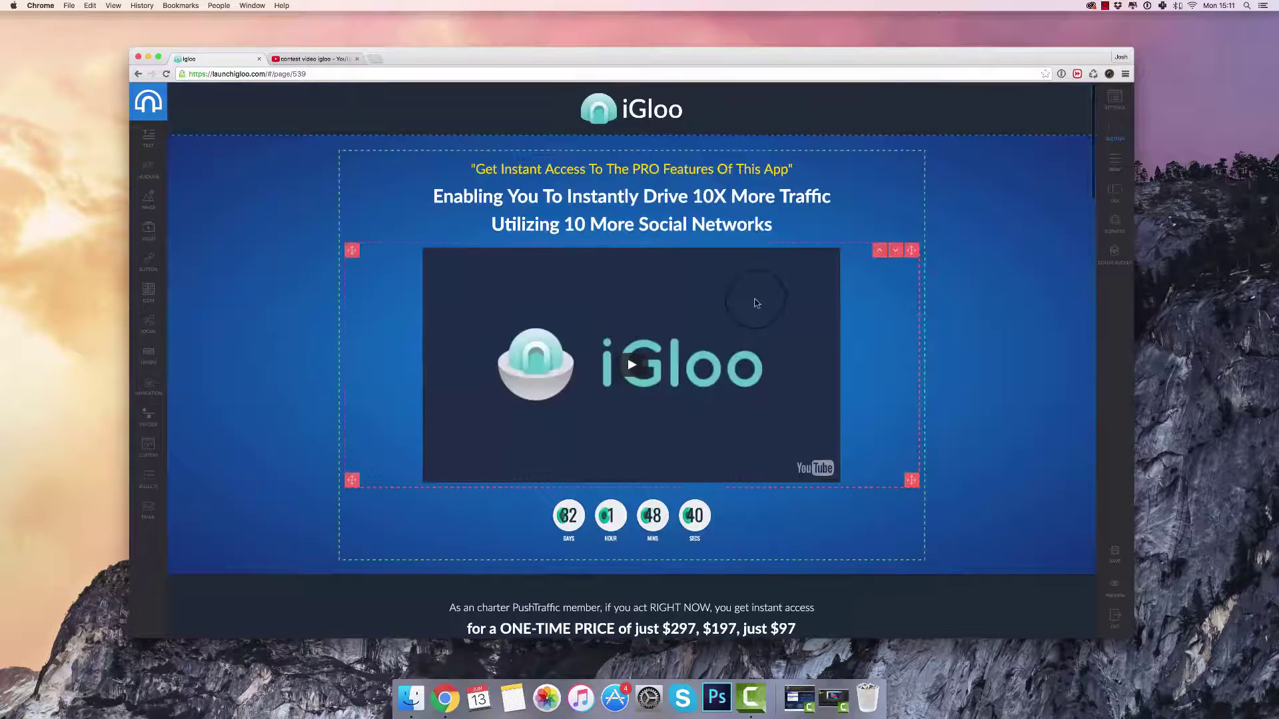
{"action": "scroll", "coordinate": [663, 190], "scroll_direction": "down", "scroll_amount": 20}
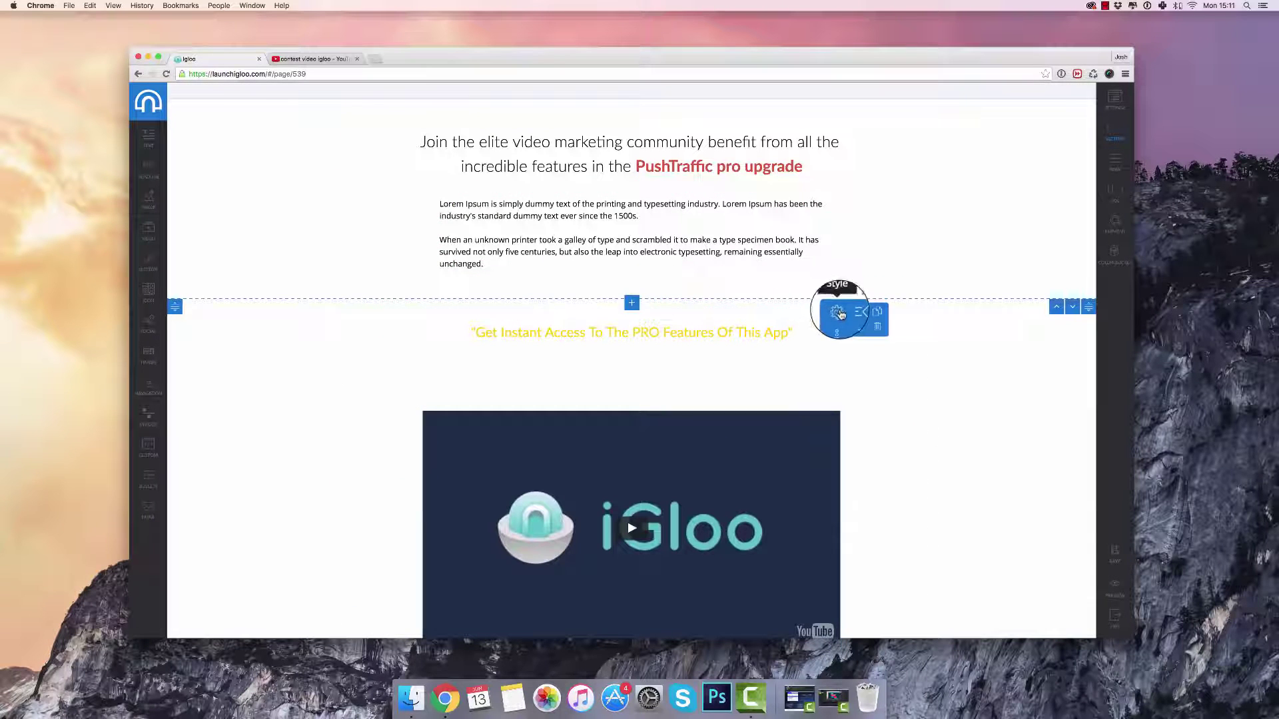
{"action": "left_click", "coordinate": [841, 314]}
{"action": "left_click", "coordinate": [1053, 375]}
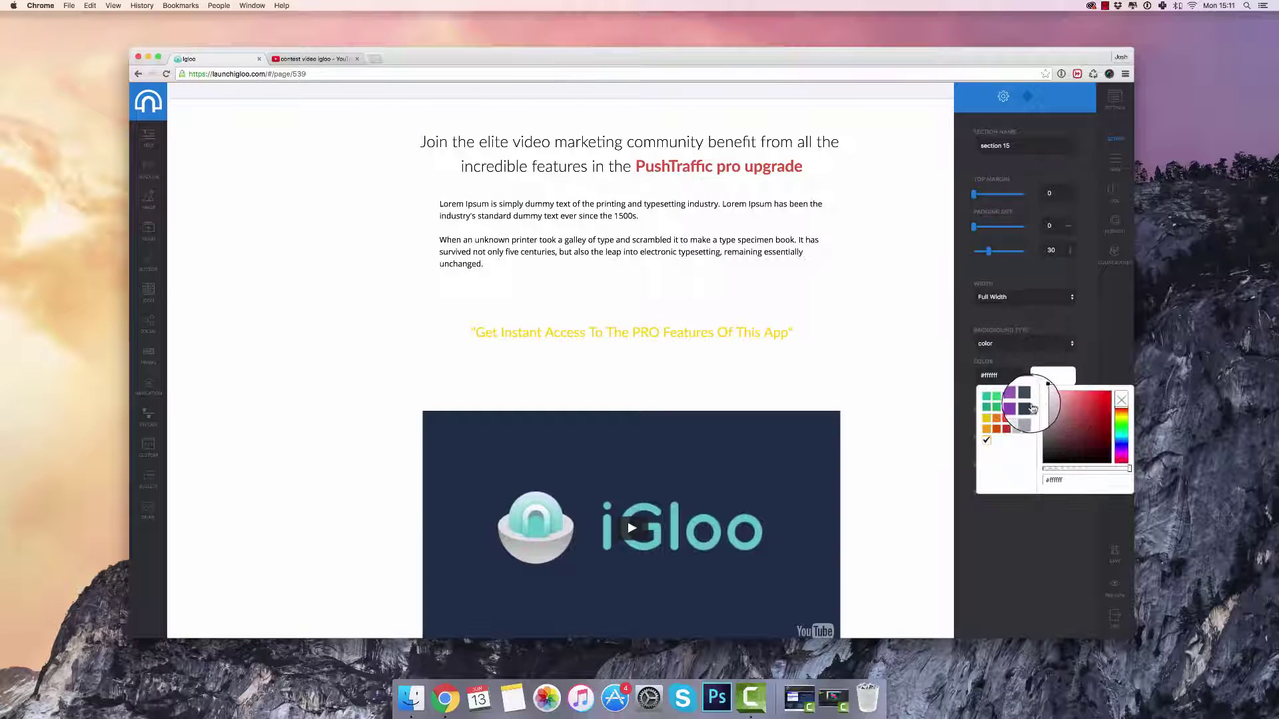
{"action": "left_click", "coordinate": [1032, 408]}
{"action": "scroll", "coordinate": [819, 327], "scroll_direction": "down", "scroll_amount": 5}
{"action": "scroll", "coordinate": [819, 326], "scroll_direction": "up", "scroll_amount": 4}
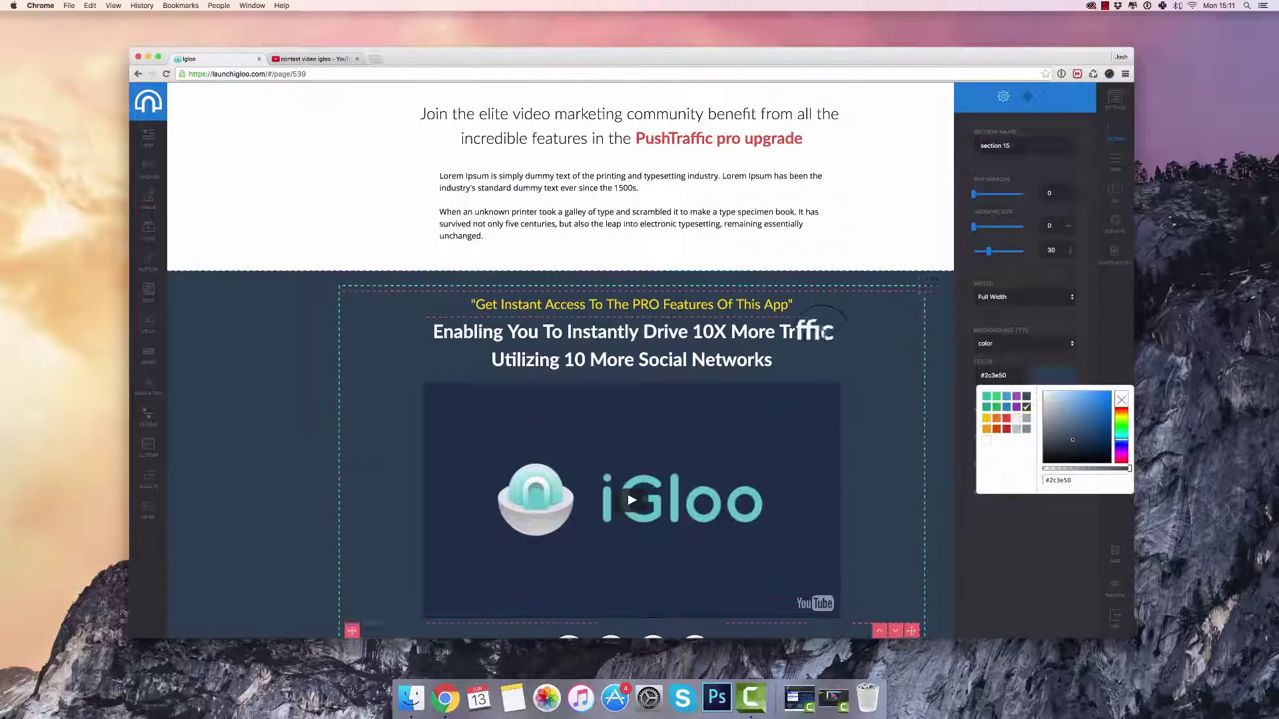
{"action": "left_click", "coordinate": [933, 208]}
{"action": "scroll", "coordinate": [848, 323], "scroll_direction": "down", "scroll_amount": 4}
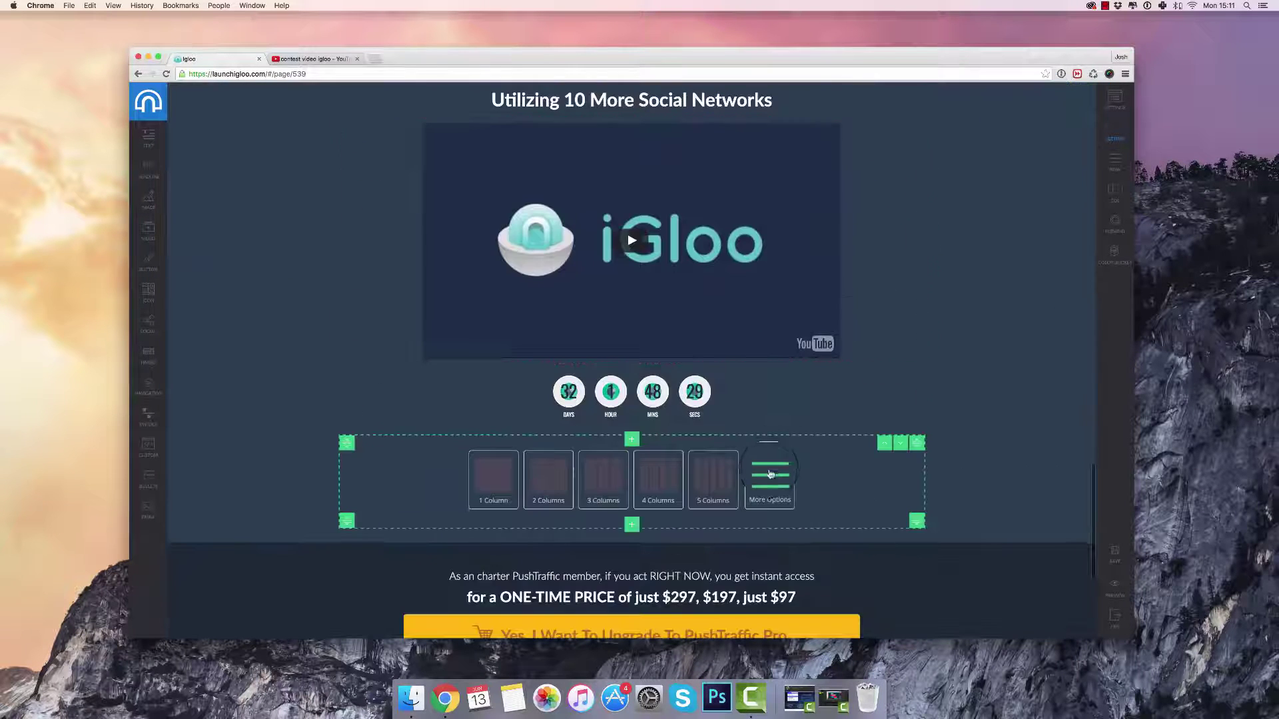
{"action": "left_click", "coordinate": [887, 460]}
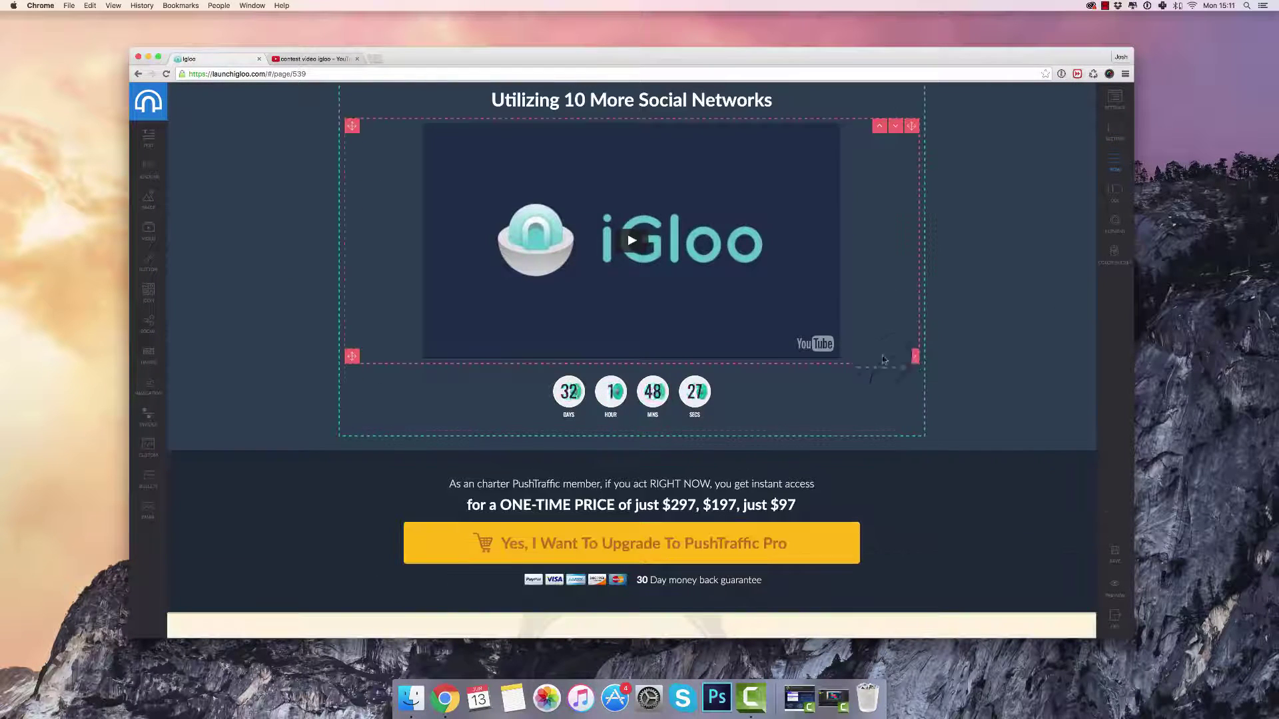
Exit the upsell page editor and open the campaign's Pre-launch page for editing
{"action": "scroll", "coordinate": [260, 328], "scroll_direction": "down", "scroll_amount": 10}
{"action": "scroll", "coordinate": [993, 260], "scroll_direction": "up", "scroll_amount": 4}
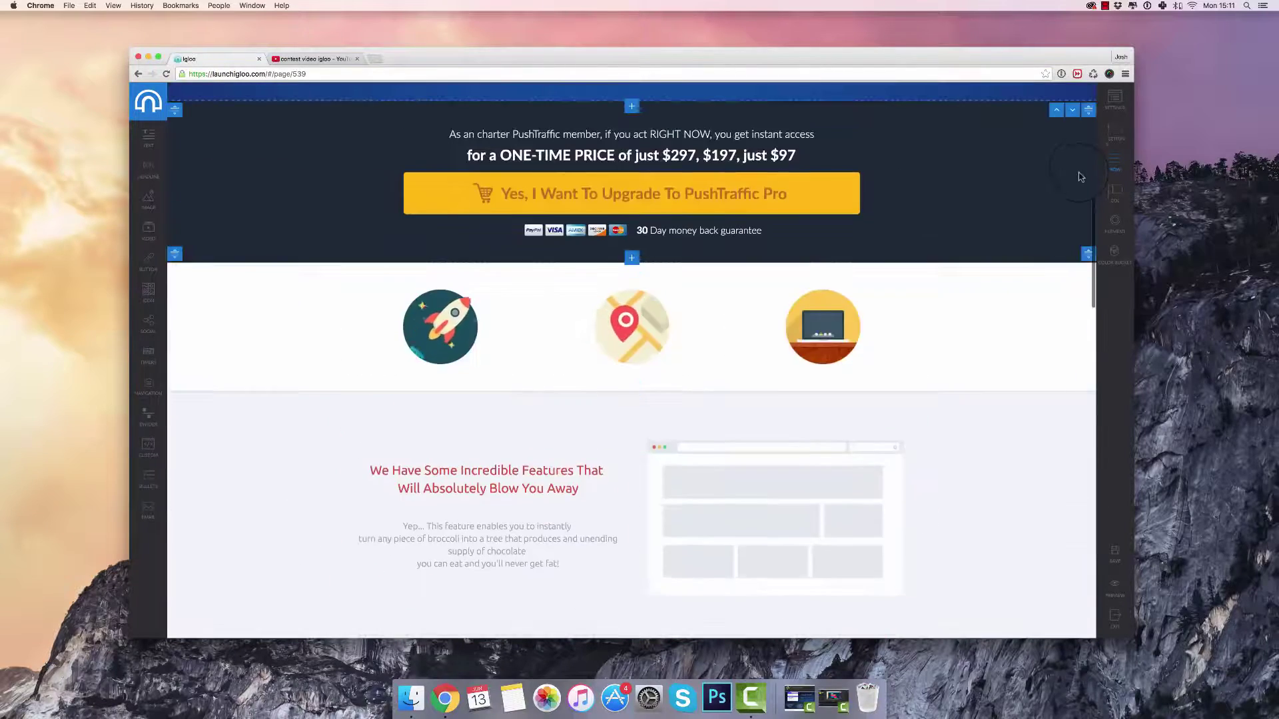
{"action": "scroll", "coordinate": [1081, 176], "scroll_direction": "up", "scroll_amount": 8}
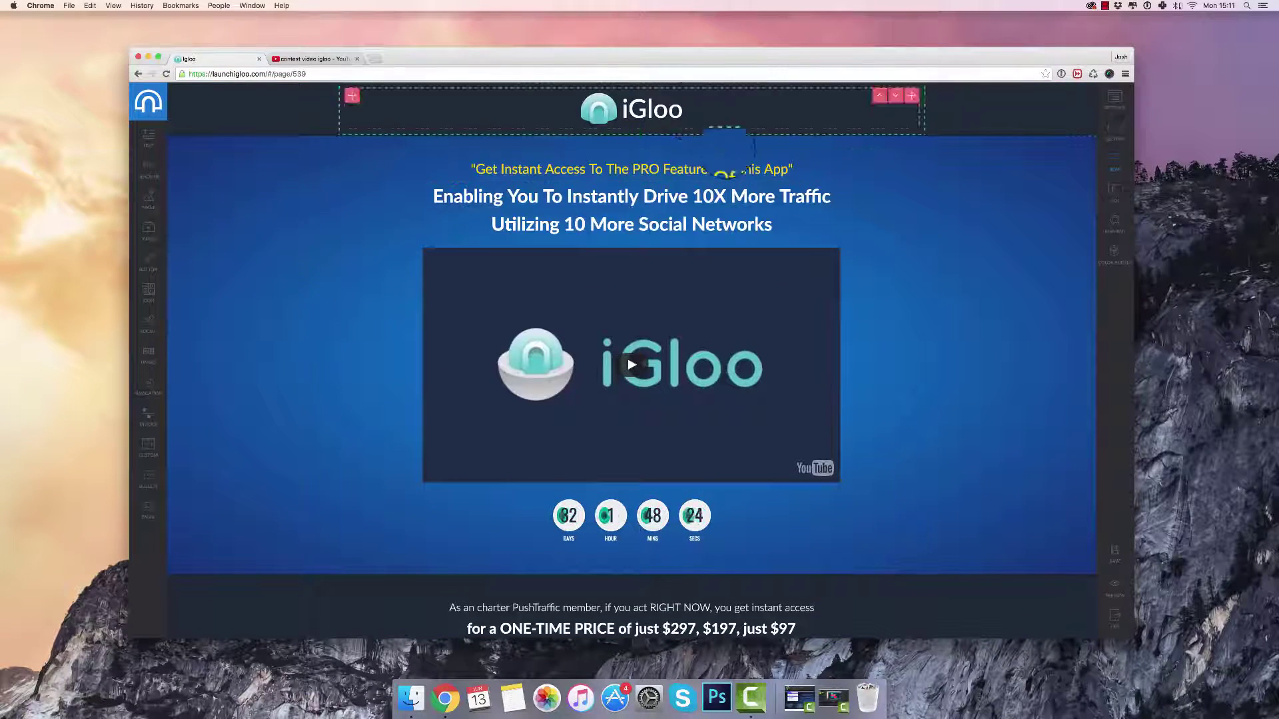
{"action": "scroll", "coordinate": [836, 265], "scroll_direction": "down", "scroll_amount": 7}
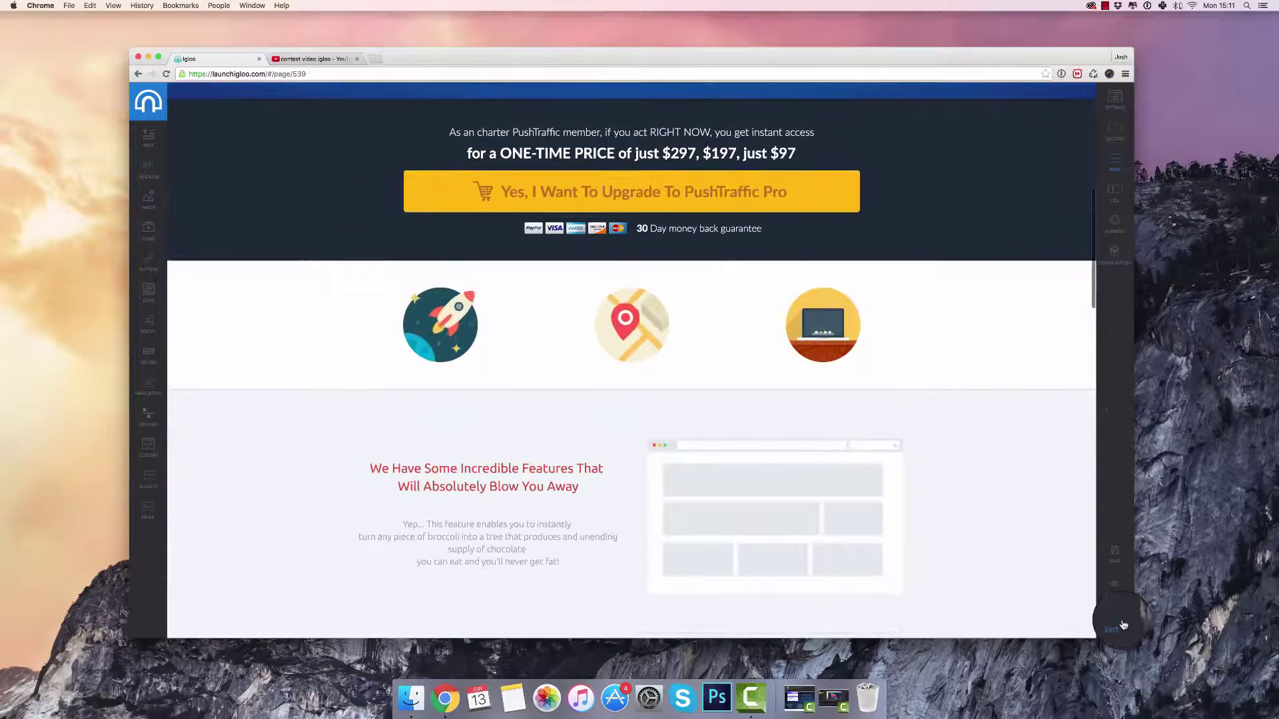
{"action": "left_click", "coordinate": [1121, 623]}
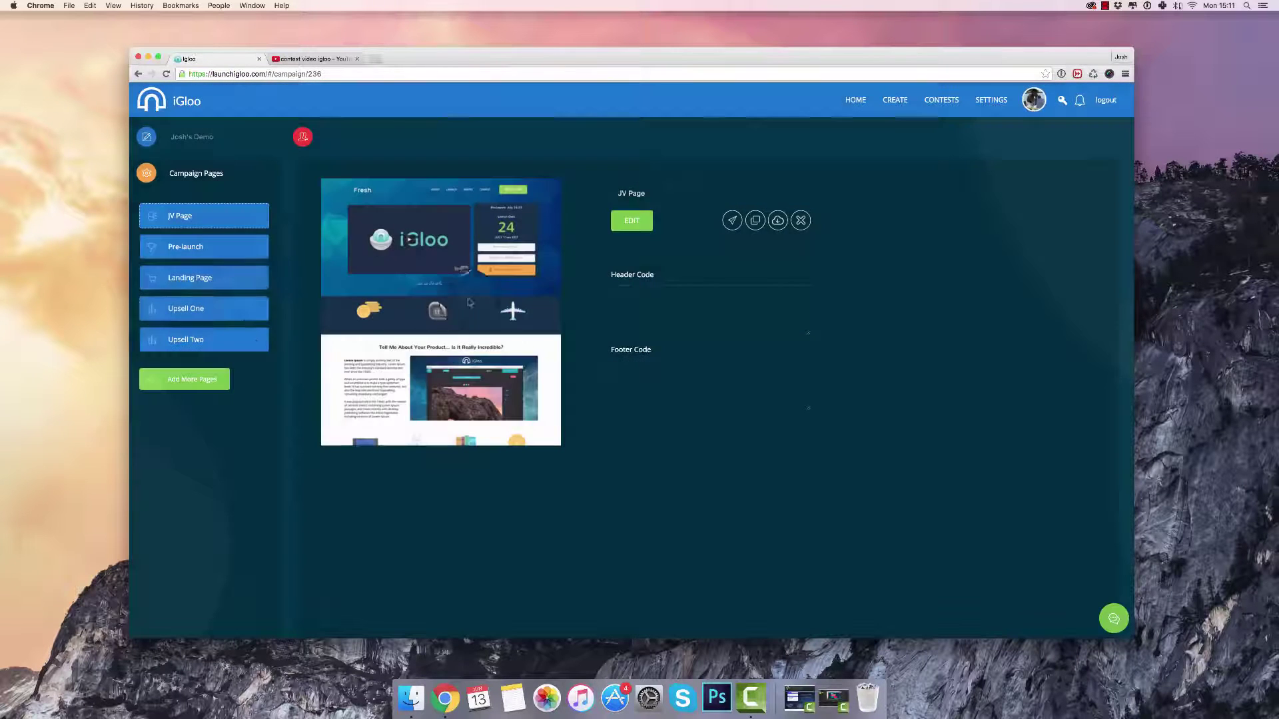
{"action": "left_click", "coordinate": [200, 262]}
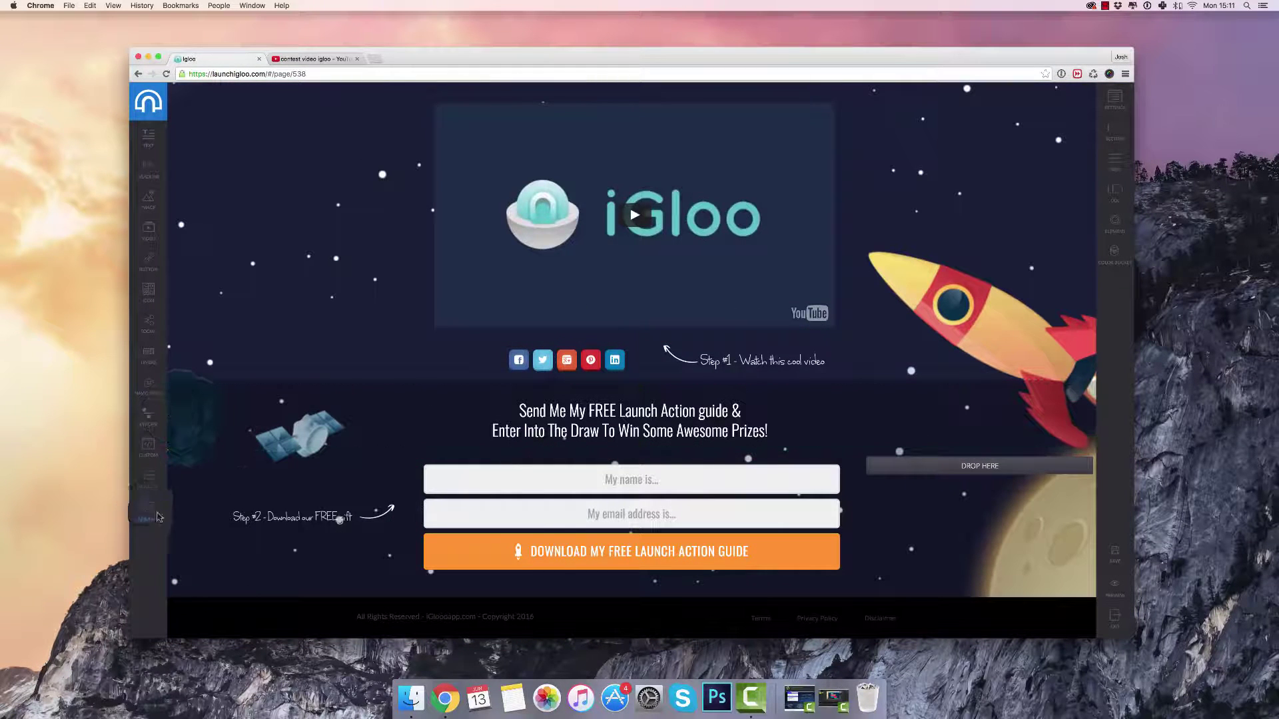
Connect the Pre-launch page's opt-in form to the Pre-launch contest and save the page
{"action": "left_click", "coordinate": [738, 473]}
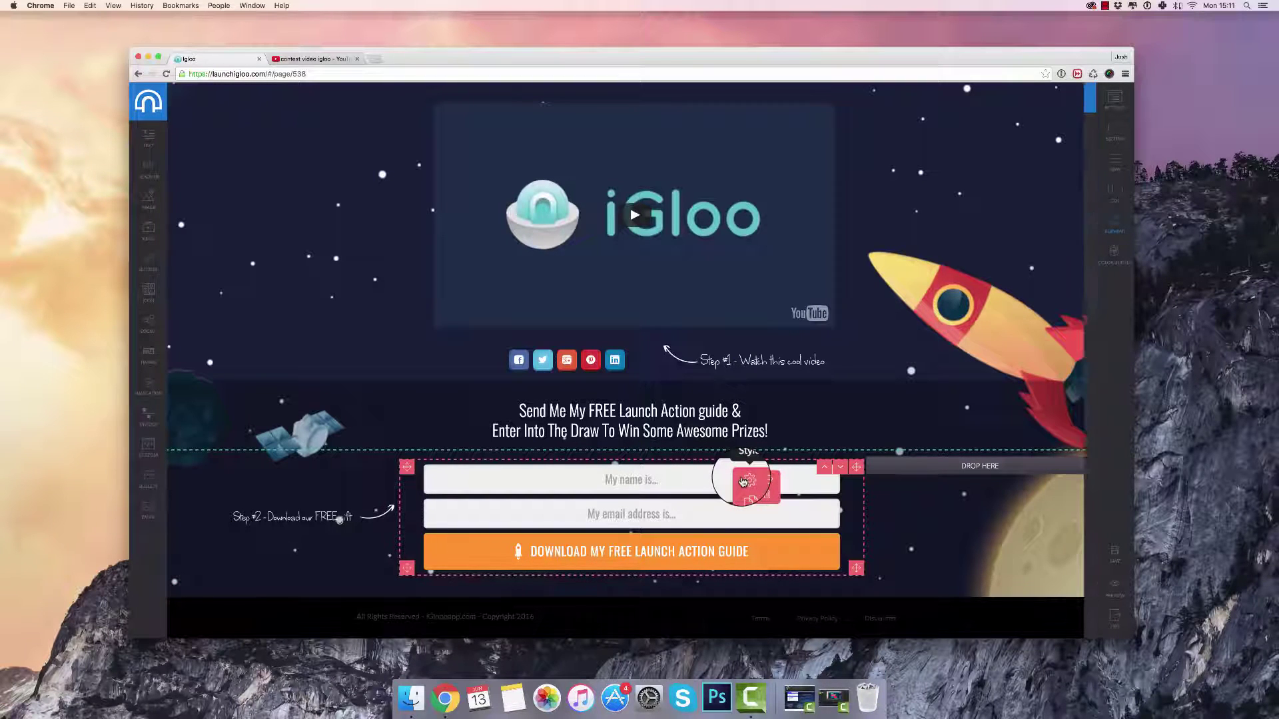
{"action": "left_click", "coordinate": [1001, 97]}
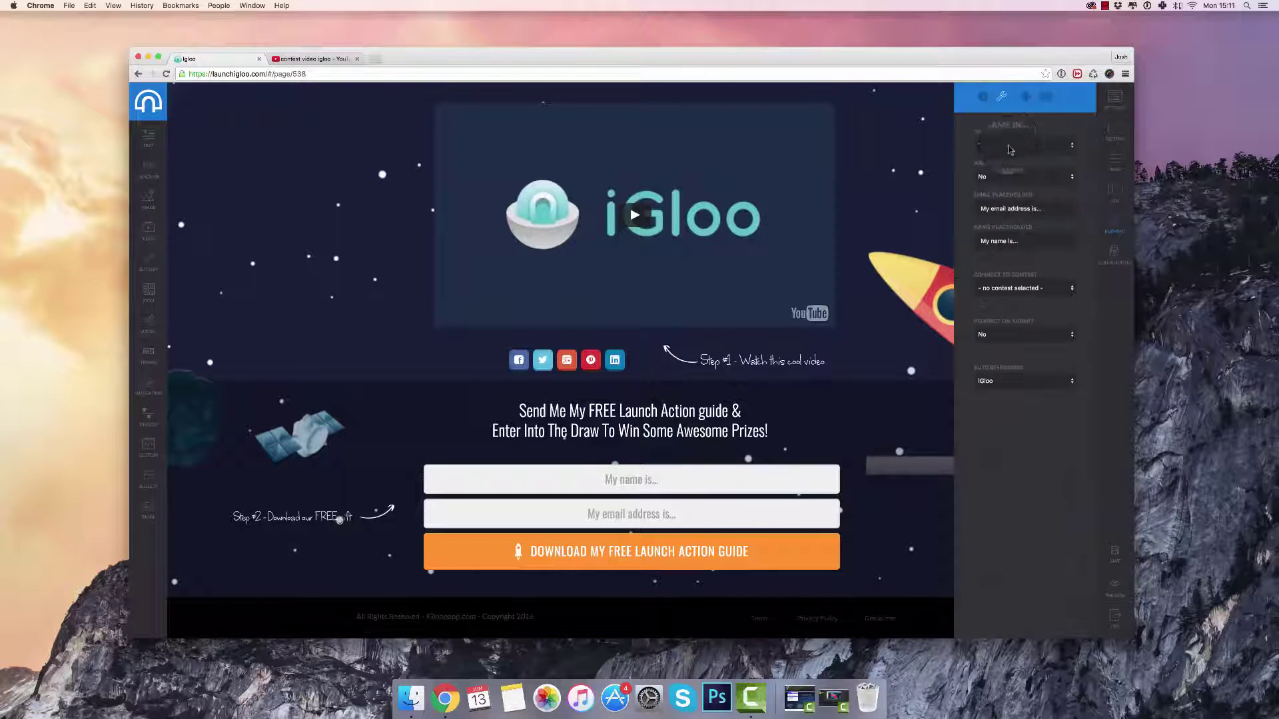
{"action": "left_click", "coordinate": [1024, 288]}
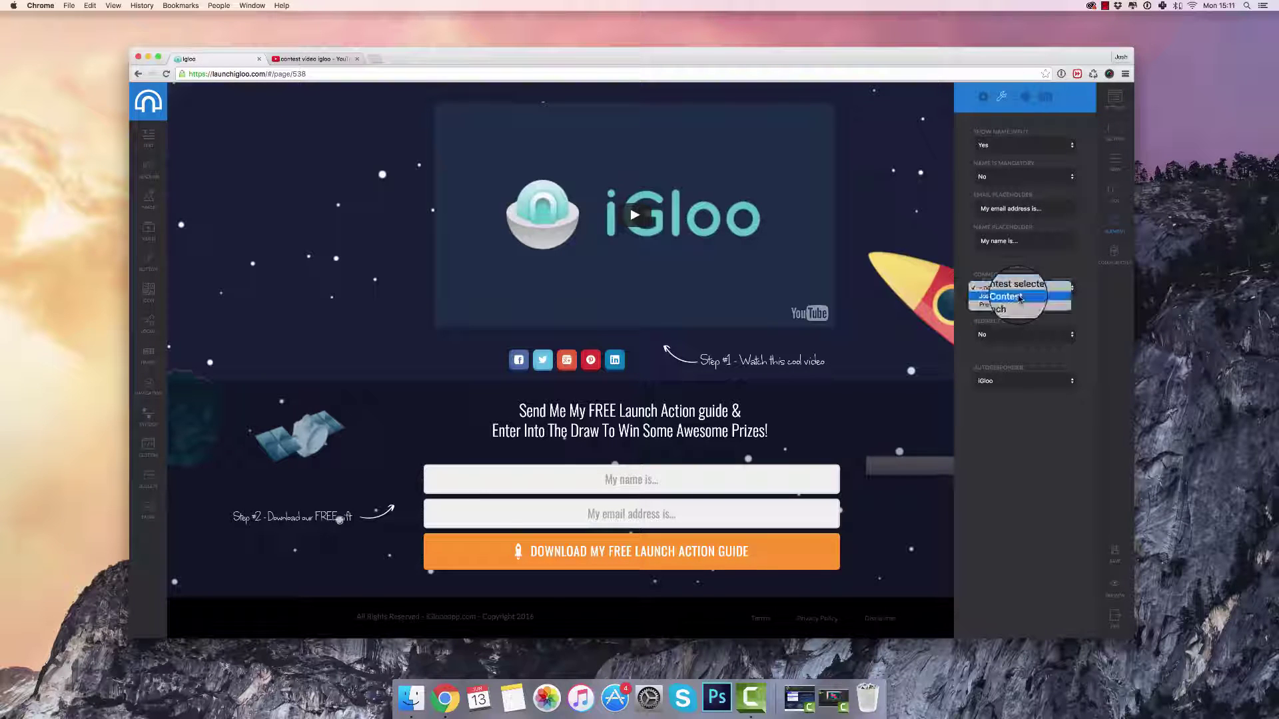
{"action": "left_click", "coordinate": [1018, 305]}
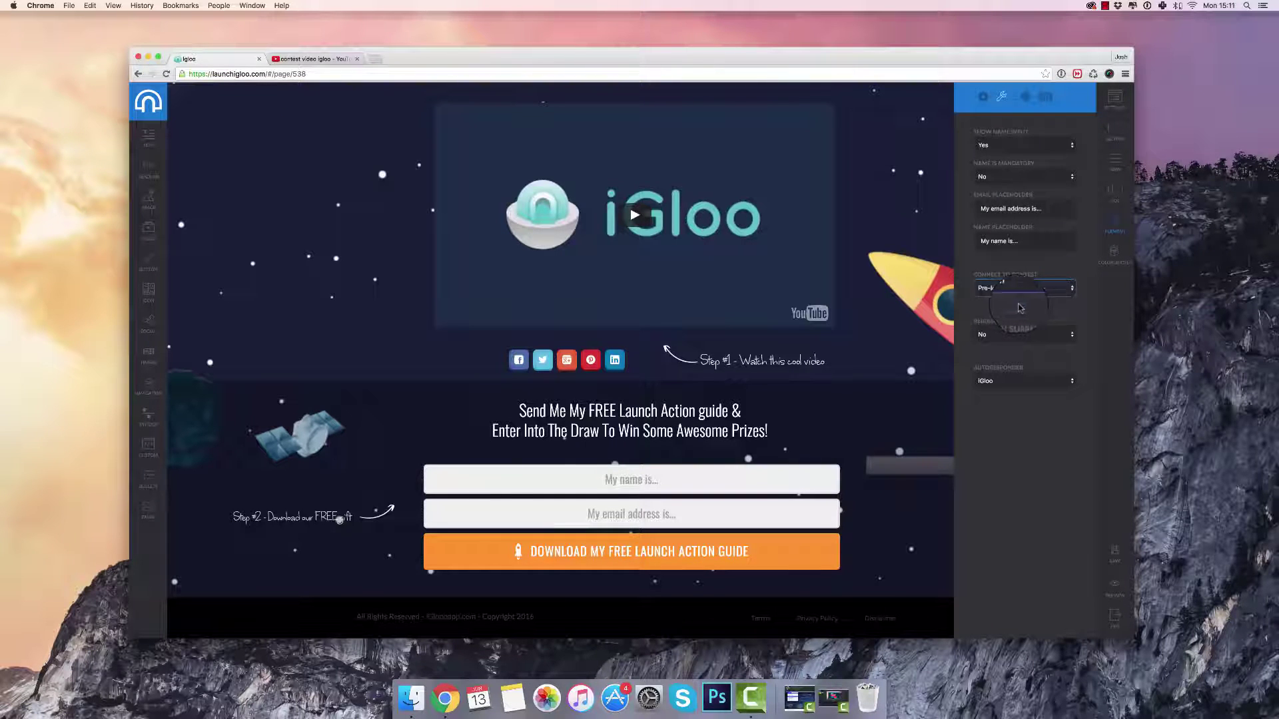
{"action": "left_click", "coordinate": [1113, 559]}
Preview the Pre-launch page and submit its opt-in form with the subscriber's name and e-mail address
{"action": "left_click", "coordinate": [1119, 595]}
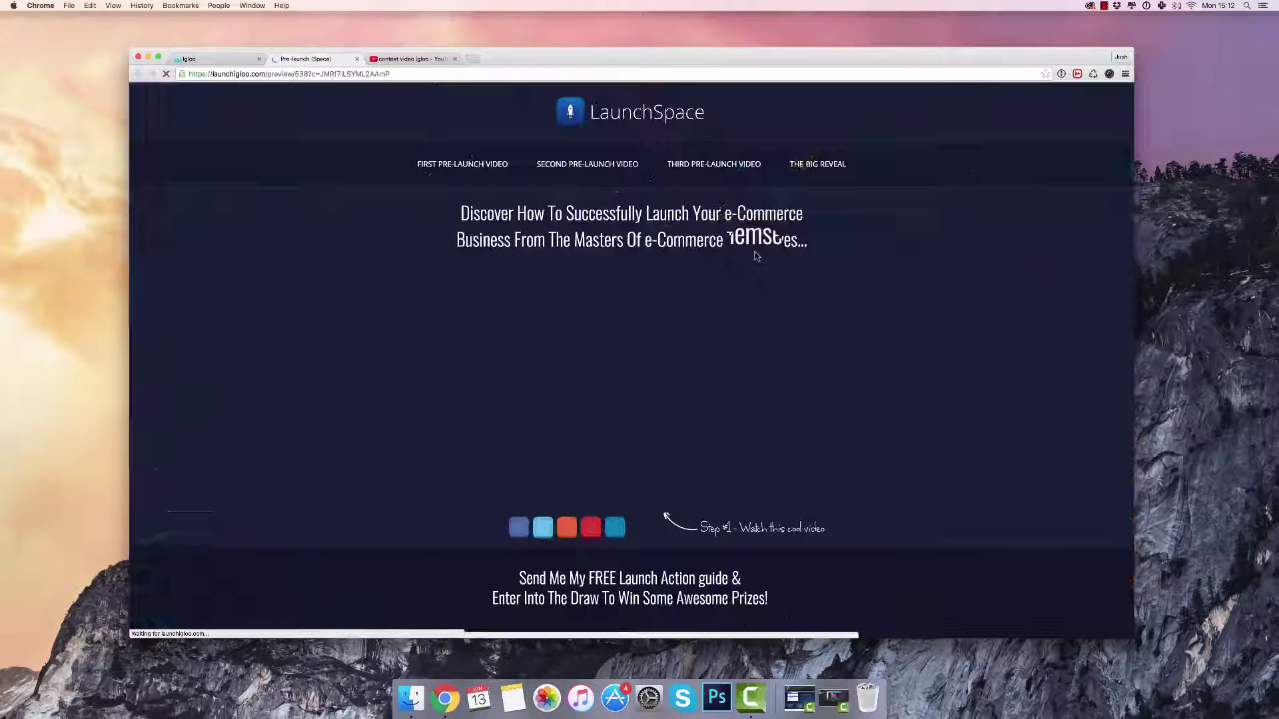
{"action": "scroll", "coordinate": [726, 373], "scroll_direction": "down", "scroll_amount": 5}
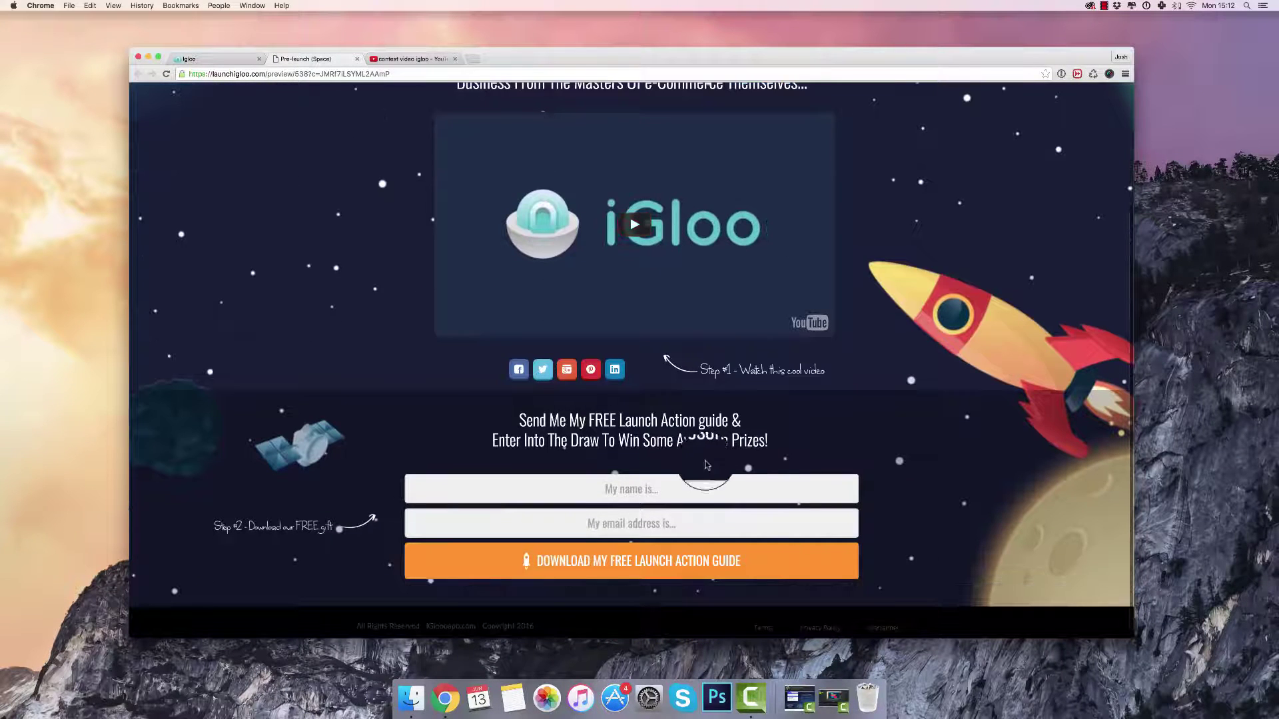
{"action": "left_click", "coordinate": [692, 493]}
{"action": "type", "text": "Josh"}
{"action": "key", "text": "Tab"}
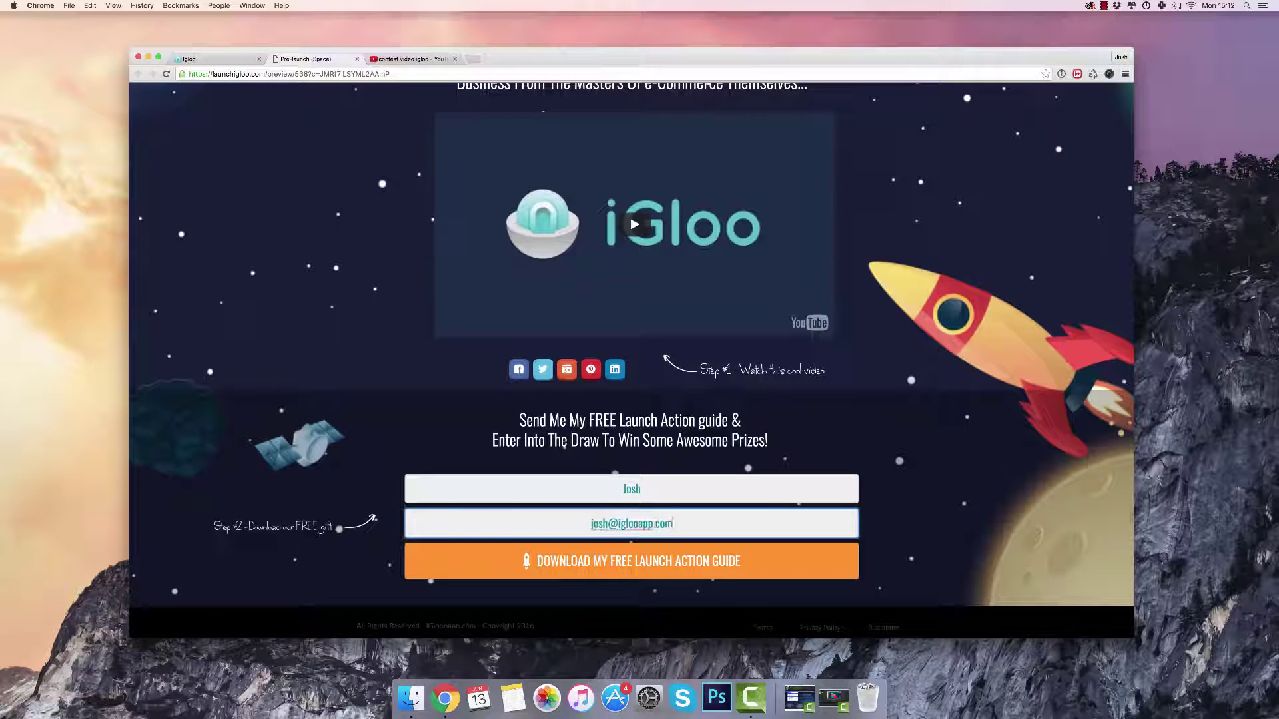
{"action": "left_click", "coordinate": [760, 562]}
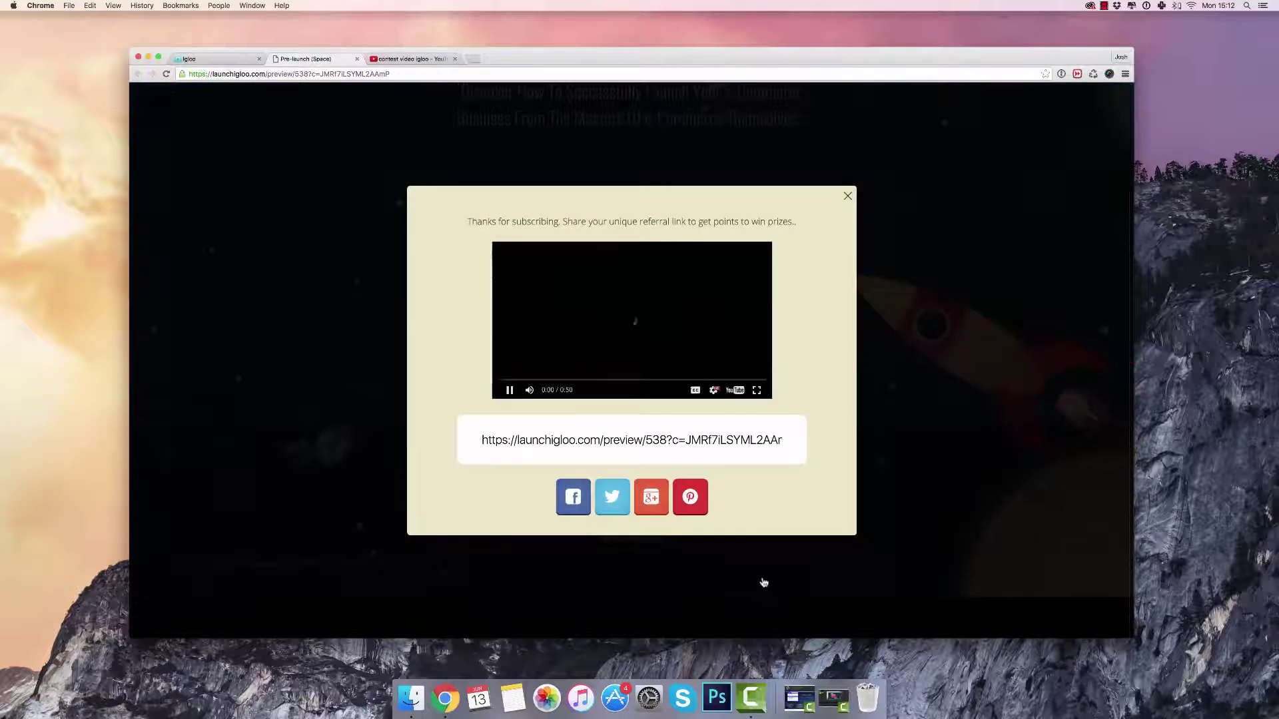
Pause the video in the thank-you popup, highlight the unique referral link, and close the popup
{"action": "left_click", "coordinate": [675, 328]}
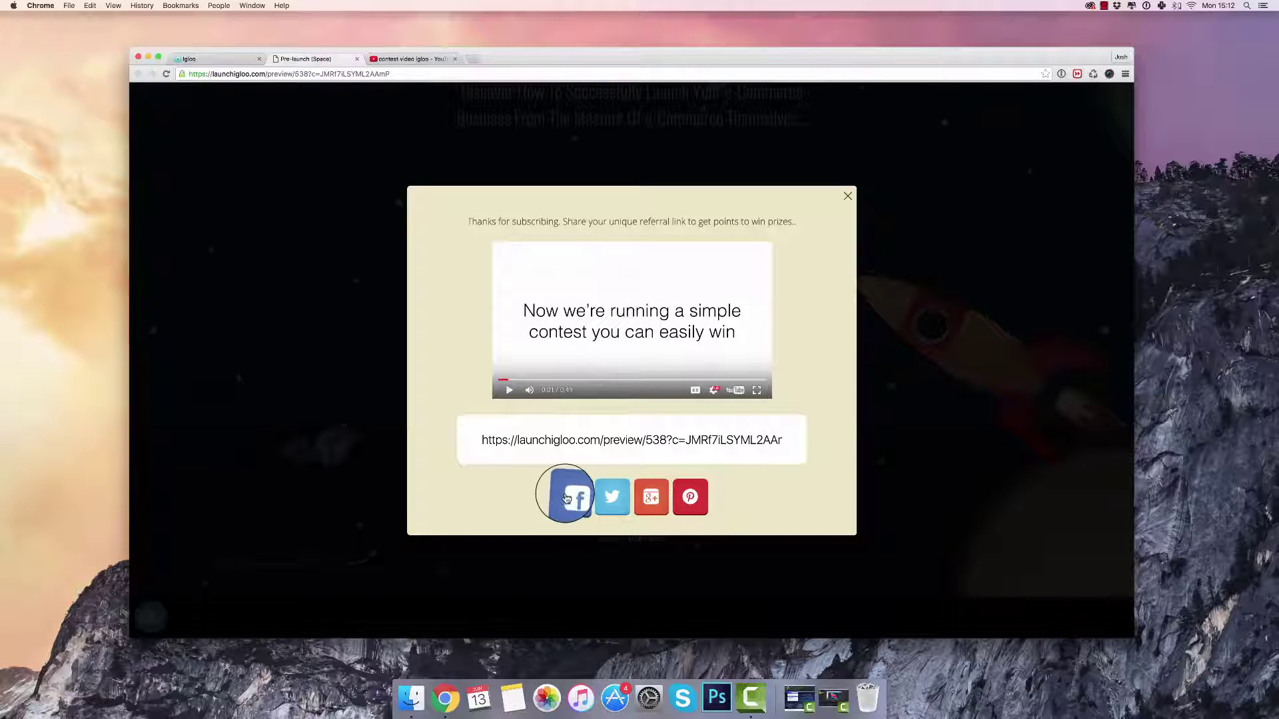
{"action": "left_click", "coordinate": [529, 438]}
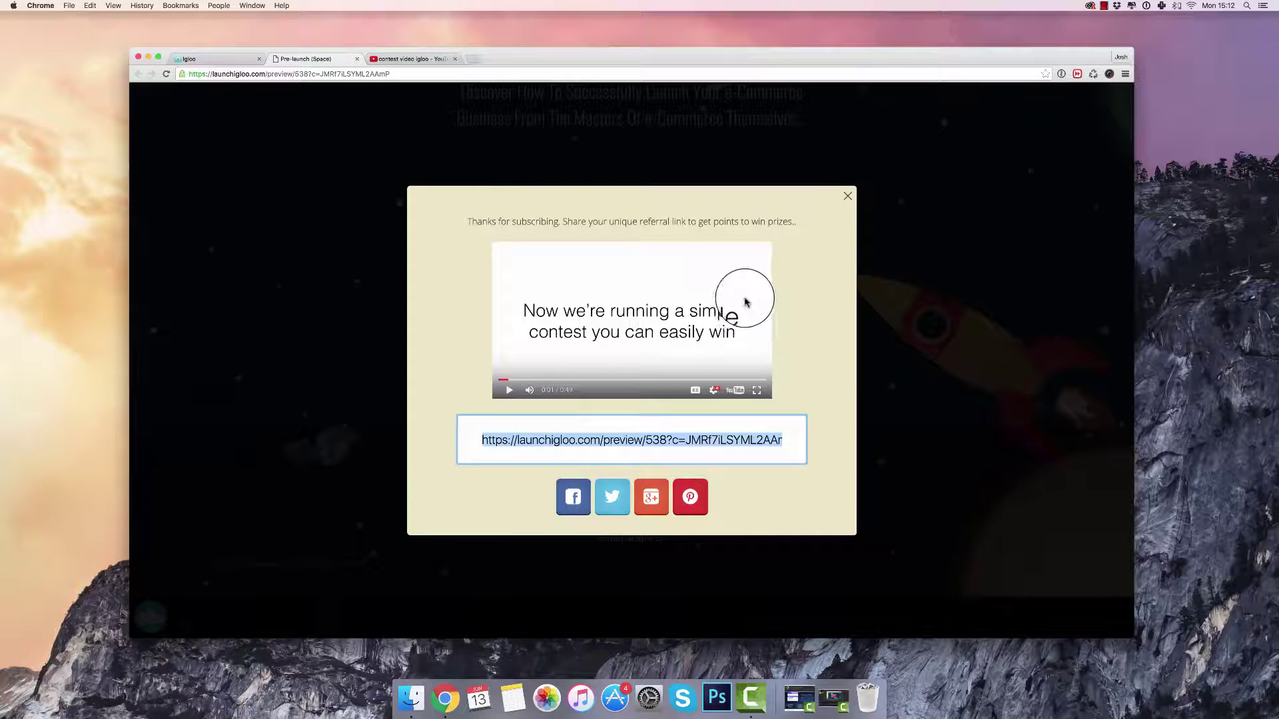
{"action": "left_click", "coordinate": [848, 197]}
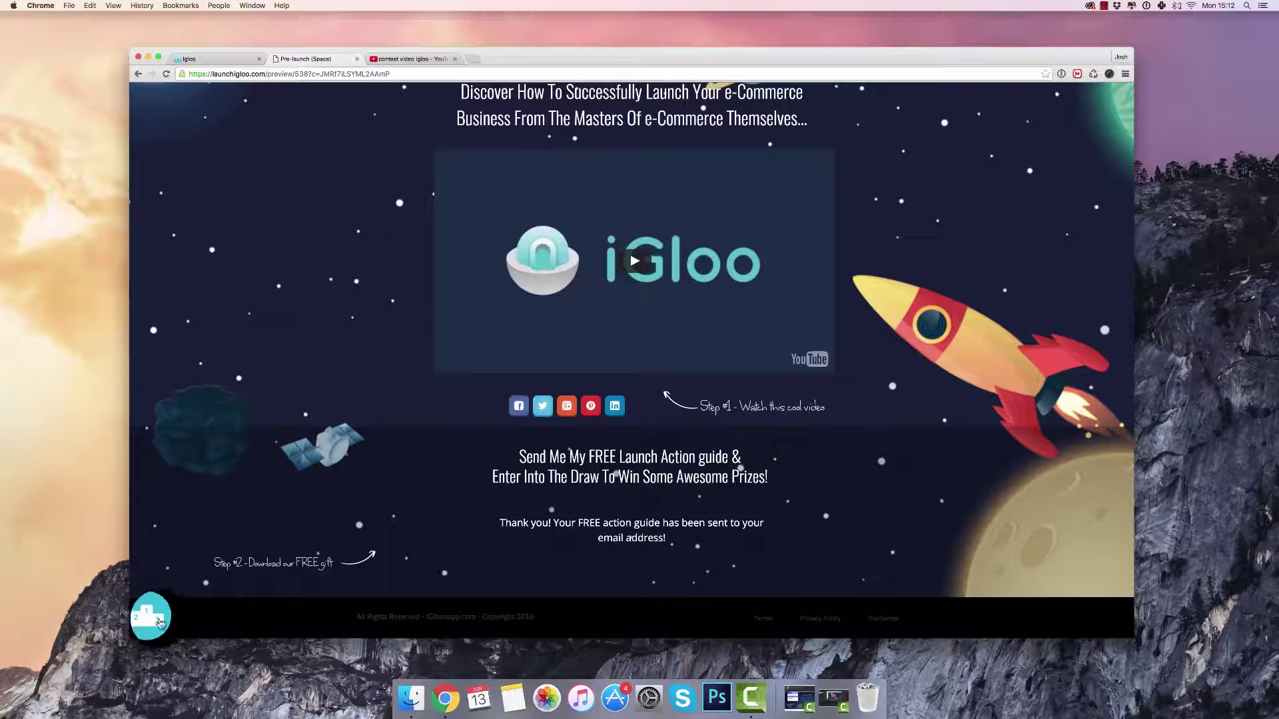
Examine the contest popup's collected points and rank on the previewed page, and close it
{"action": "scroll", "coordinate": [288, 577], "scroll_direction": "up", "scroll_amount": 3}
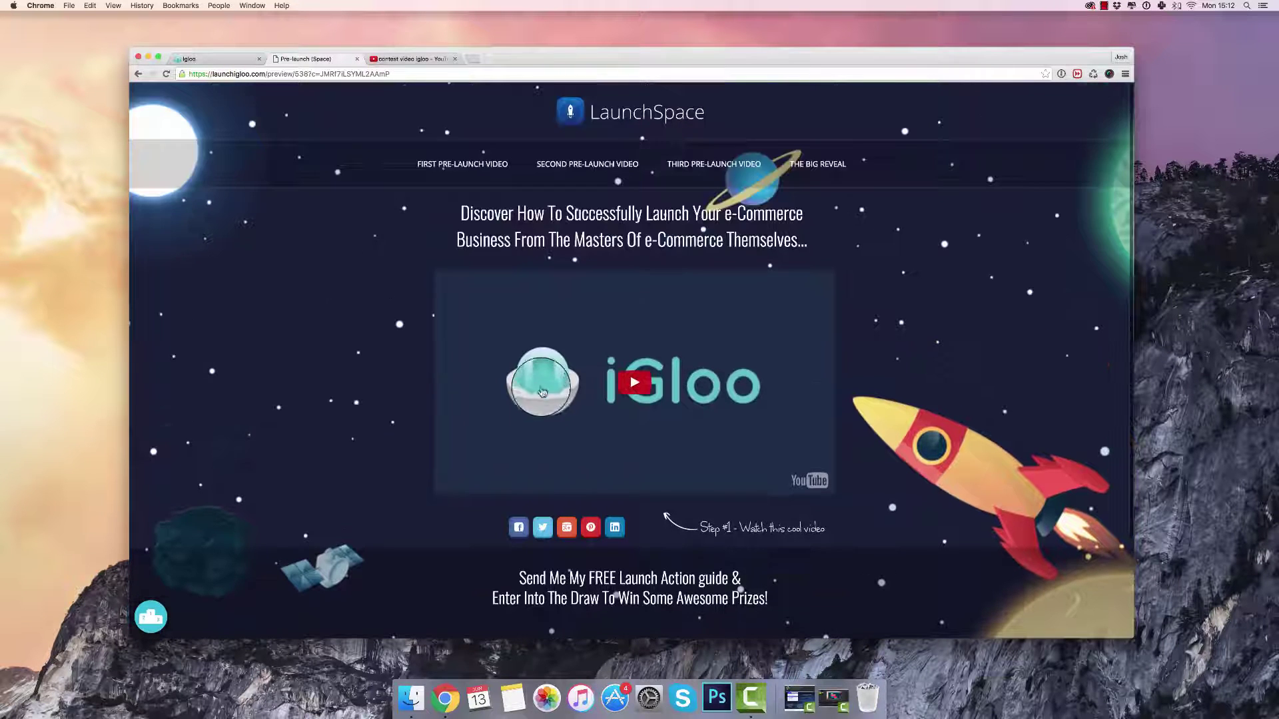
{"action": "scroll", "coordinate": [288, 577], "scroll_direction": "down", "scroll_amount": 3}
{"action": "left_click", "coordinate": [160, 612]}
{"action": "left_click_drag", "start_coordinate": [580, 329], "coordinate": [727, 321]}
{"action": "left_click_drag", "start_coordinate": [605, 388], "coordinate": [661, 390]}
{"action": "left_click", "coordinate": [661, 390]}
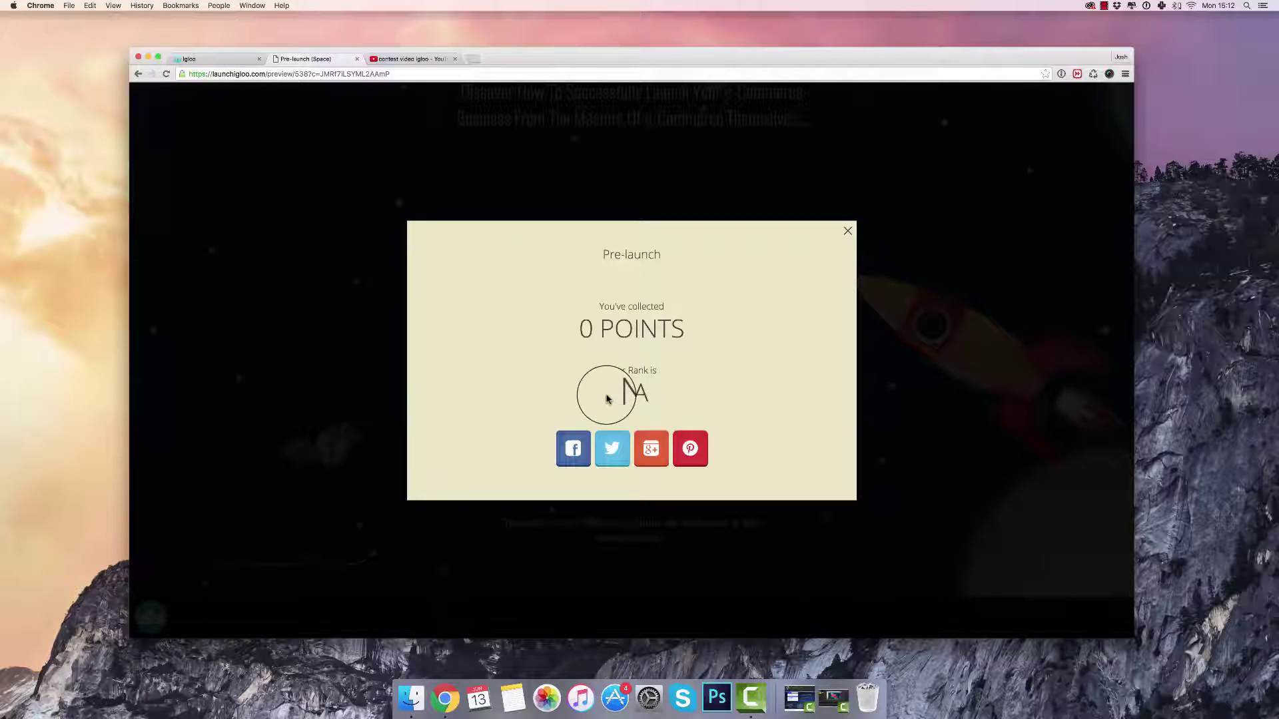
{"action": "double_click", "coordinate": [633, 395]}
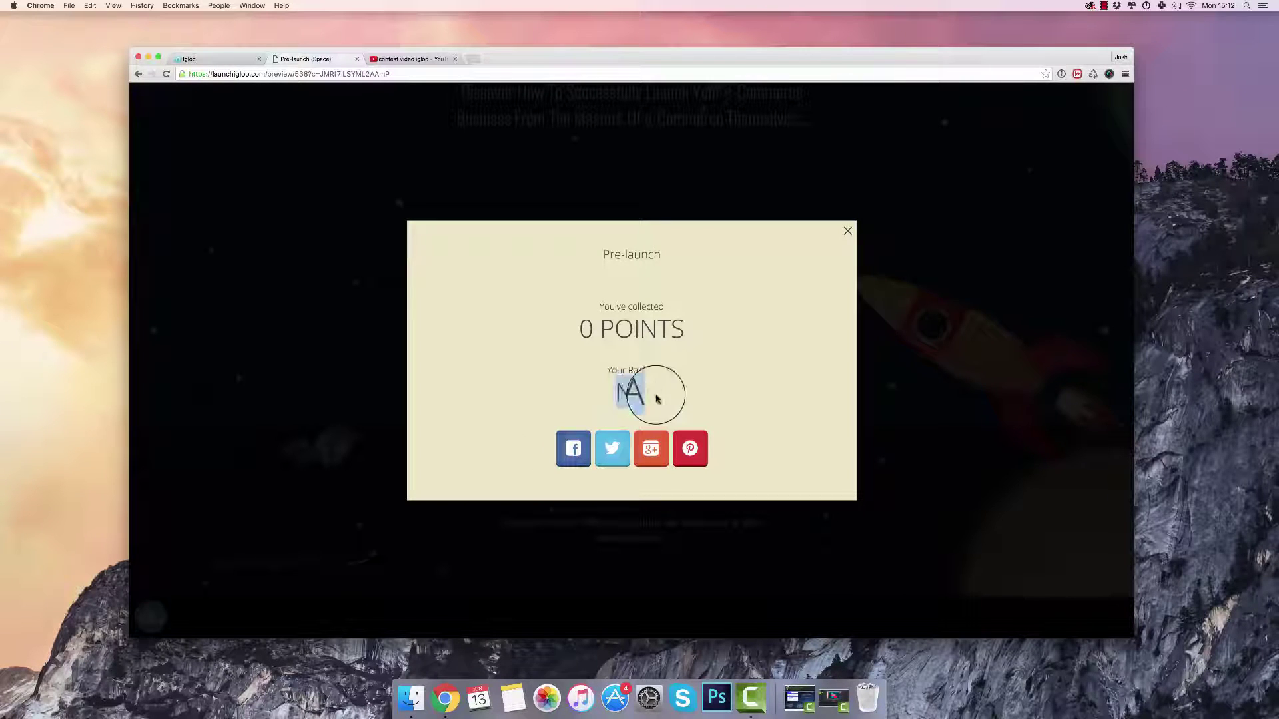
{"action": "left_click", "coordinate": [848, 245]}
{"action": "scroll", "coordinate": [593, 434], "scroll_direction": "up", "scroll_amount": 4}
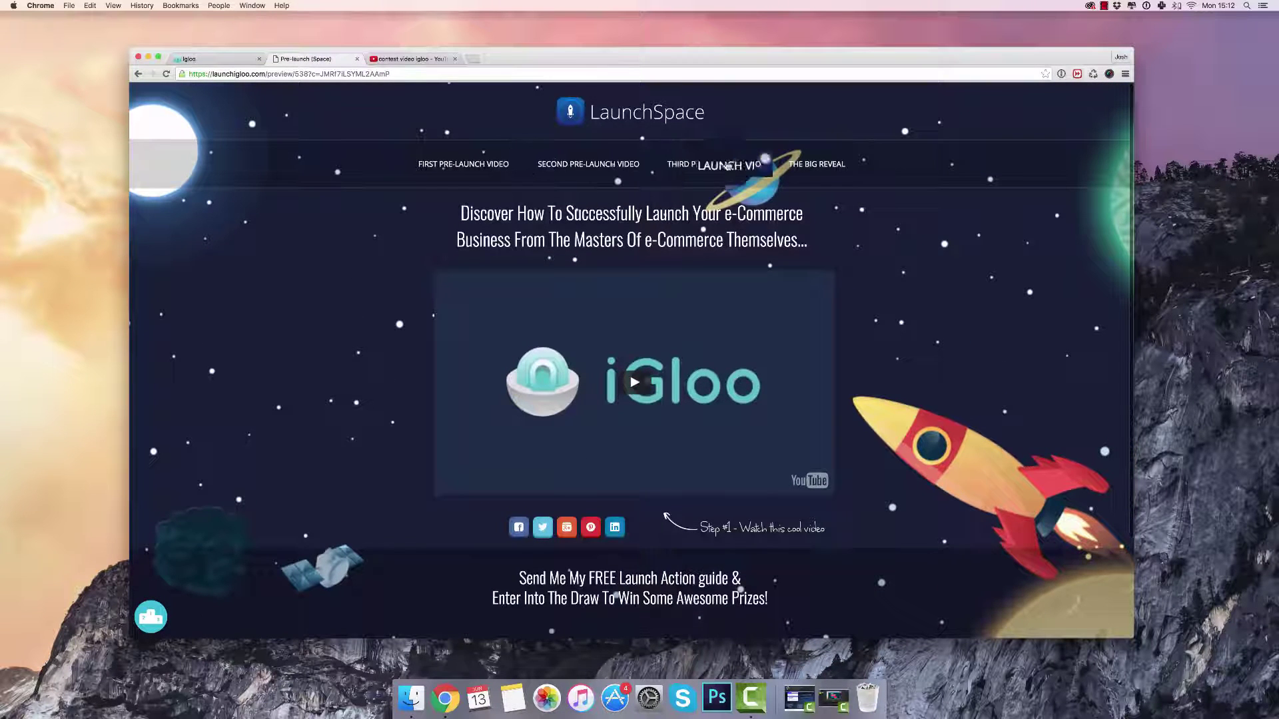
Return to the Pre-launch page editor and close the form's settings
{"action": "left_click", "coordinate": [267, 59]}
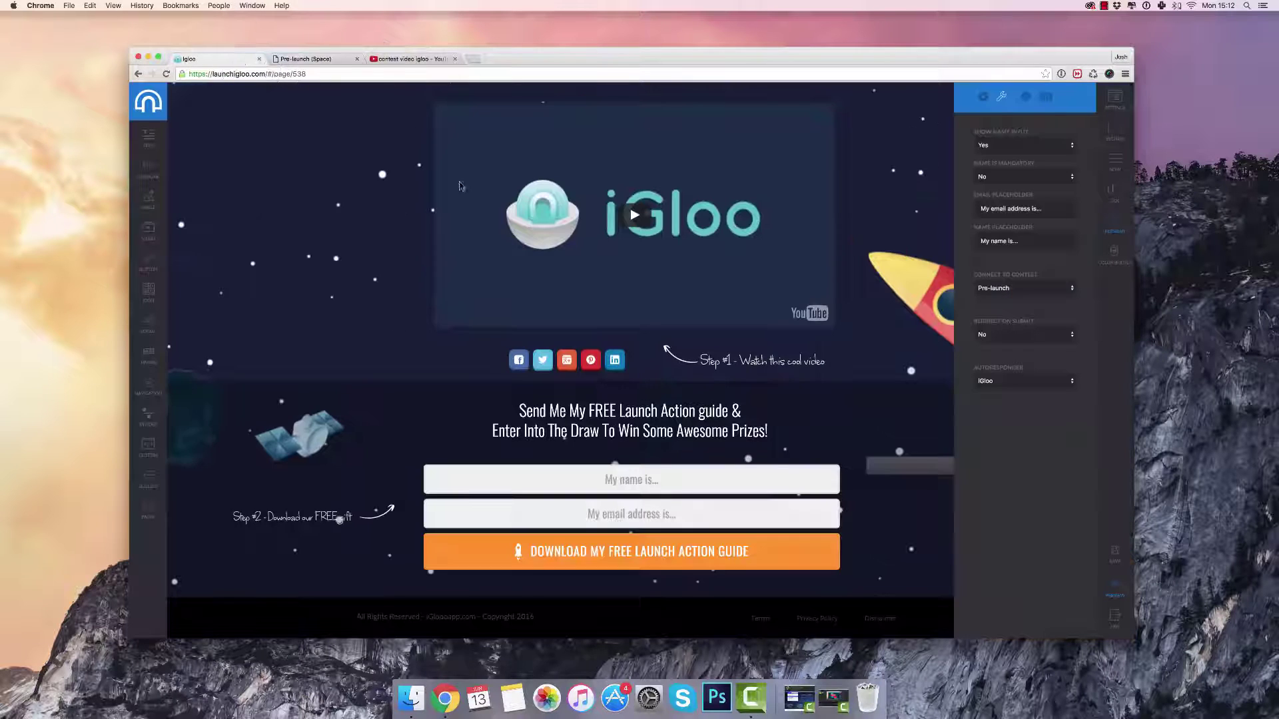
{"action": "left_click", "coordinate": [693, 485]}
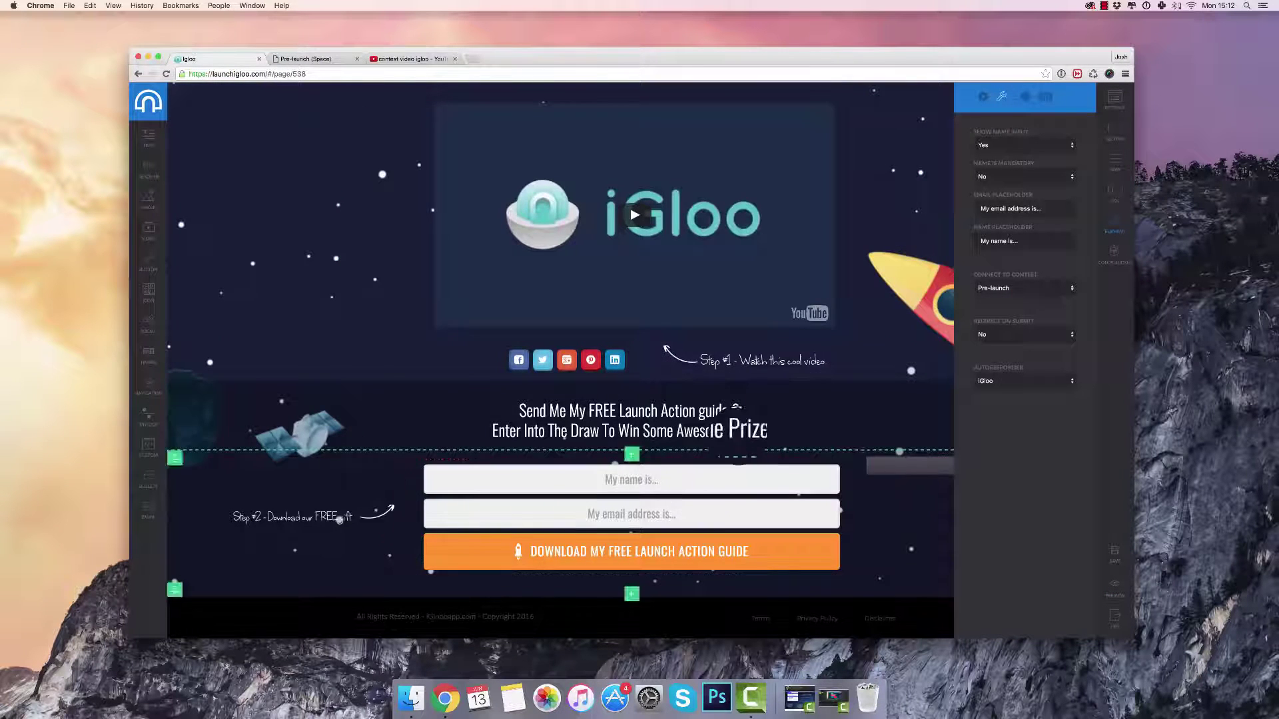
{"action": "scroll", "coordinate": [736, 424], "scroll_direction": "up", "scroll_amount": 5}
{"action": "left_click", "coordinate": [1073, 98]}
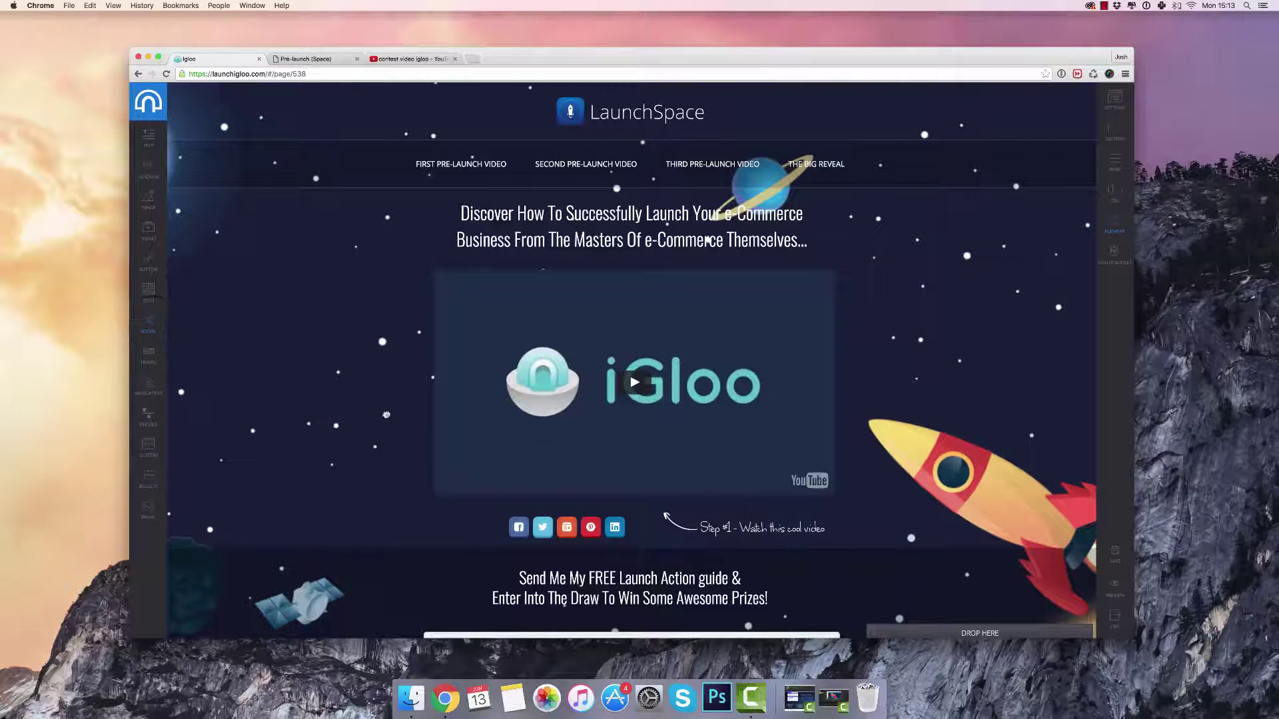
Try out a row of social sharing icons at size 69 above the video and delete it again
{"action": "left_click_drag", "start_coordinate": [387, 414], "coordinate": [700, 288]}
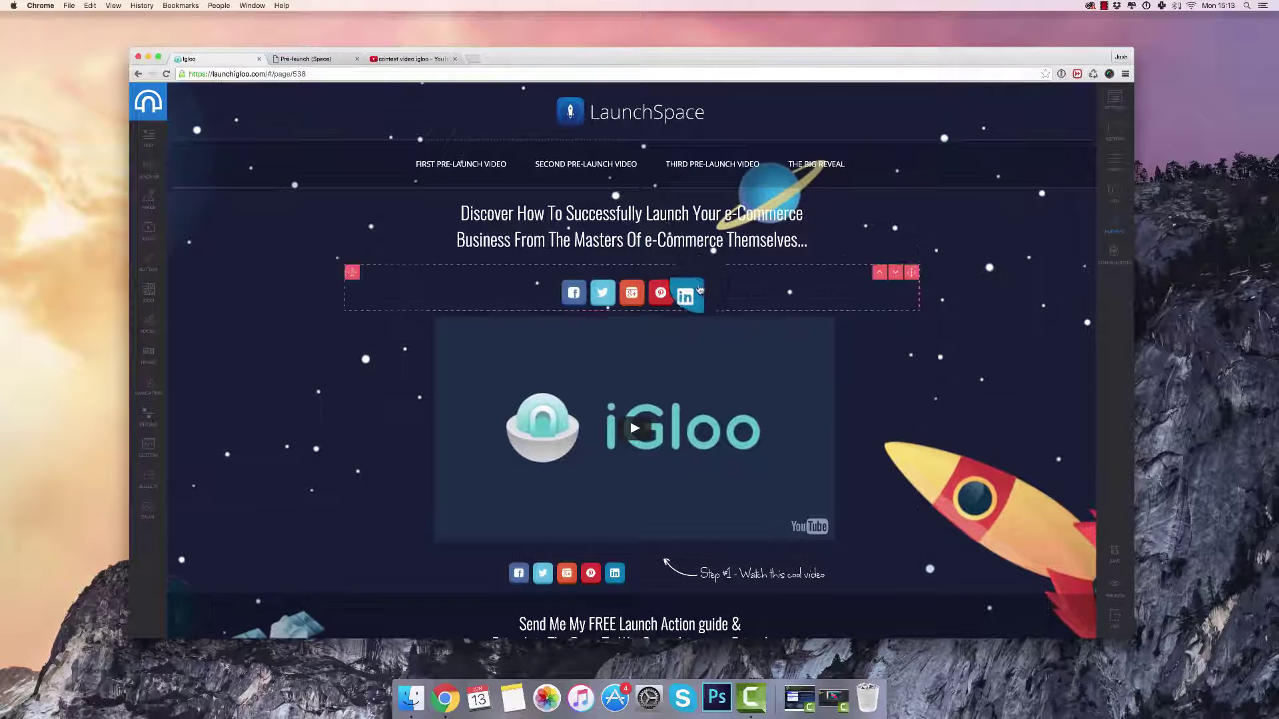
{"action": "left_click", "coordinate": [691, 297]}
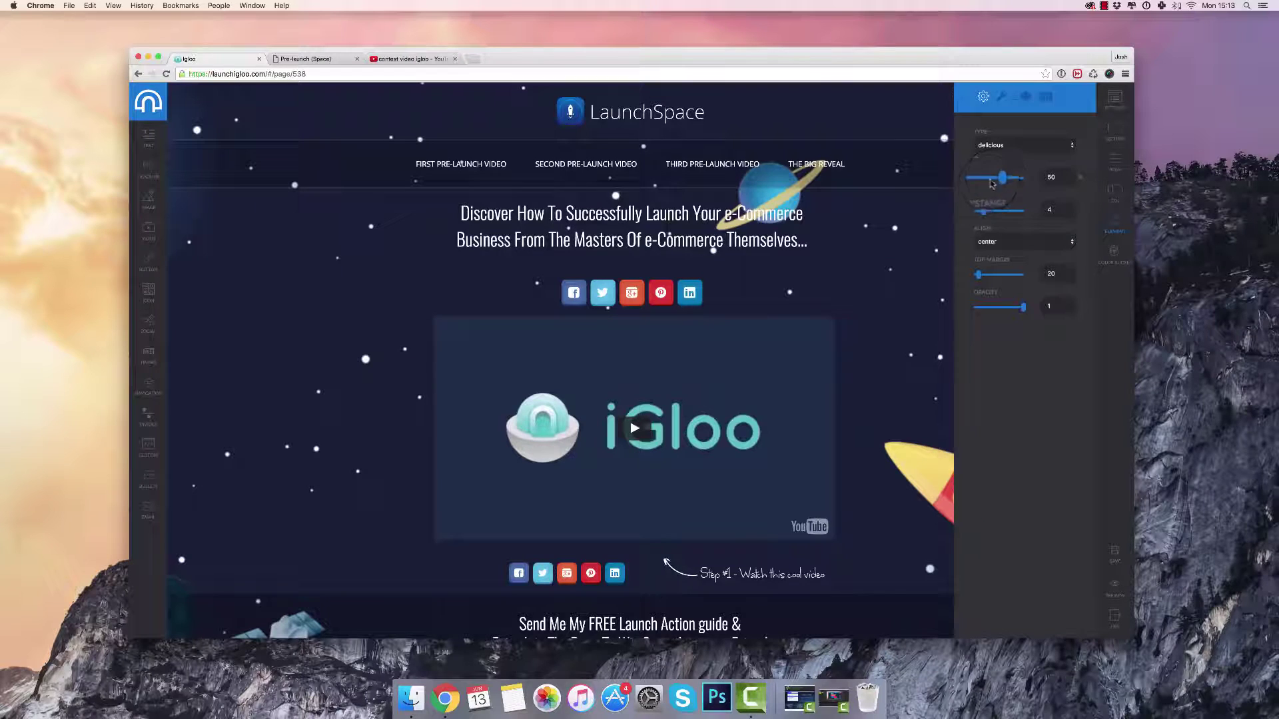
{"action": "left_click_drag", "start_coordinate": [1003, 182], "coordinate": [1009, 182]}
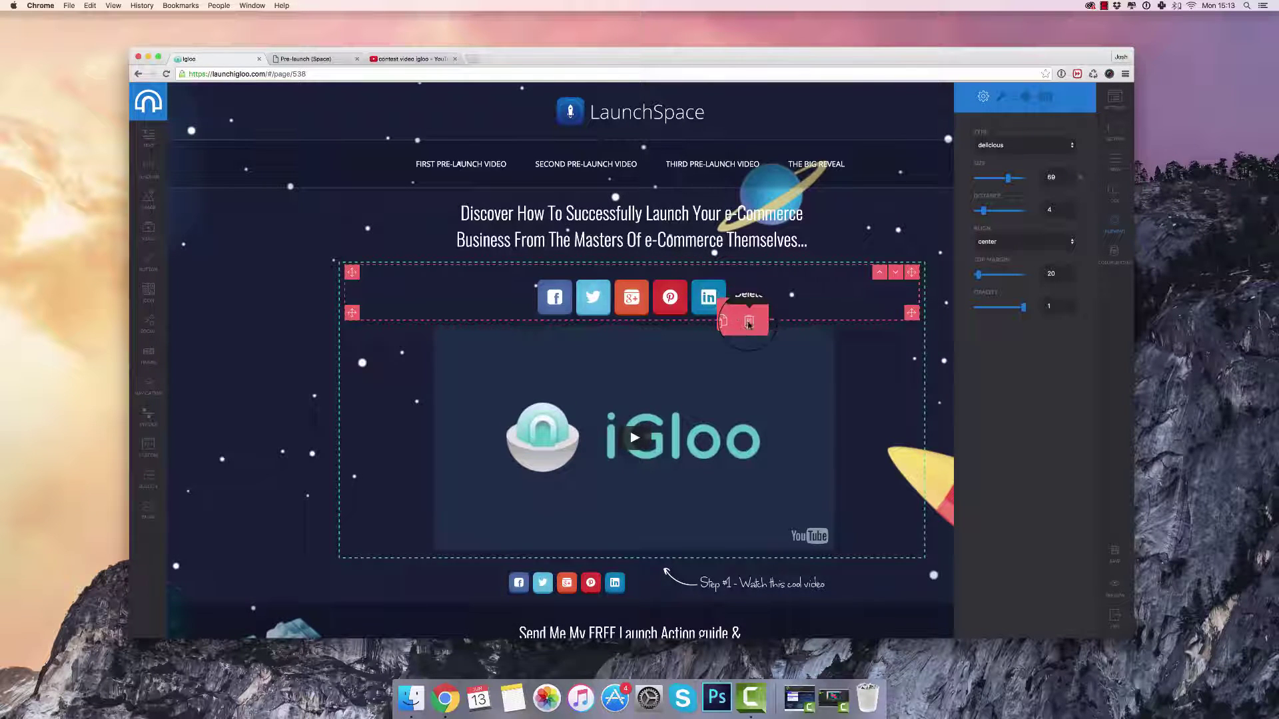
{"action": "left_click", "coordinate": [753, 324]}
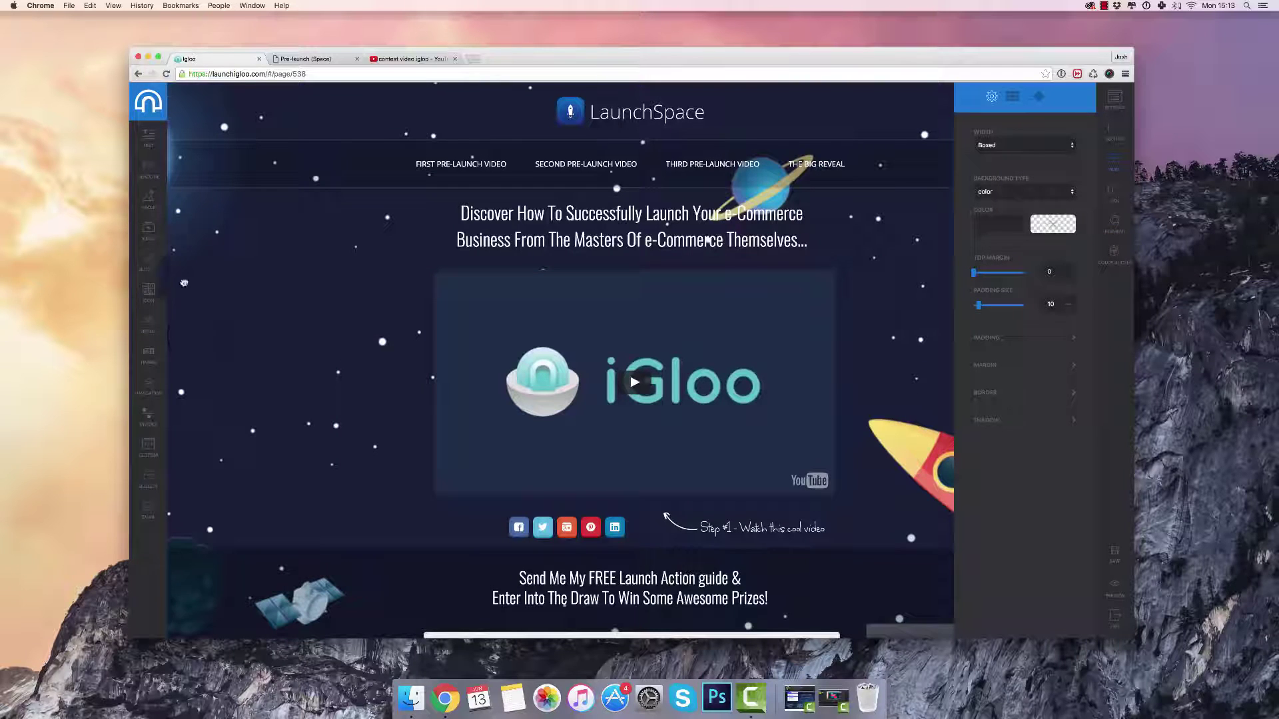
Place a button above the free guide heading and set its padding to 22 vertically and 100 horizontally
{"action": "left_click_drag", "start_coordinate": [184, 284], "coordinate": [664, 454]}
{"action": "left_click_drag", "start_coordinate": [708, 363], "coordinate": [664, 363]}
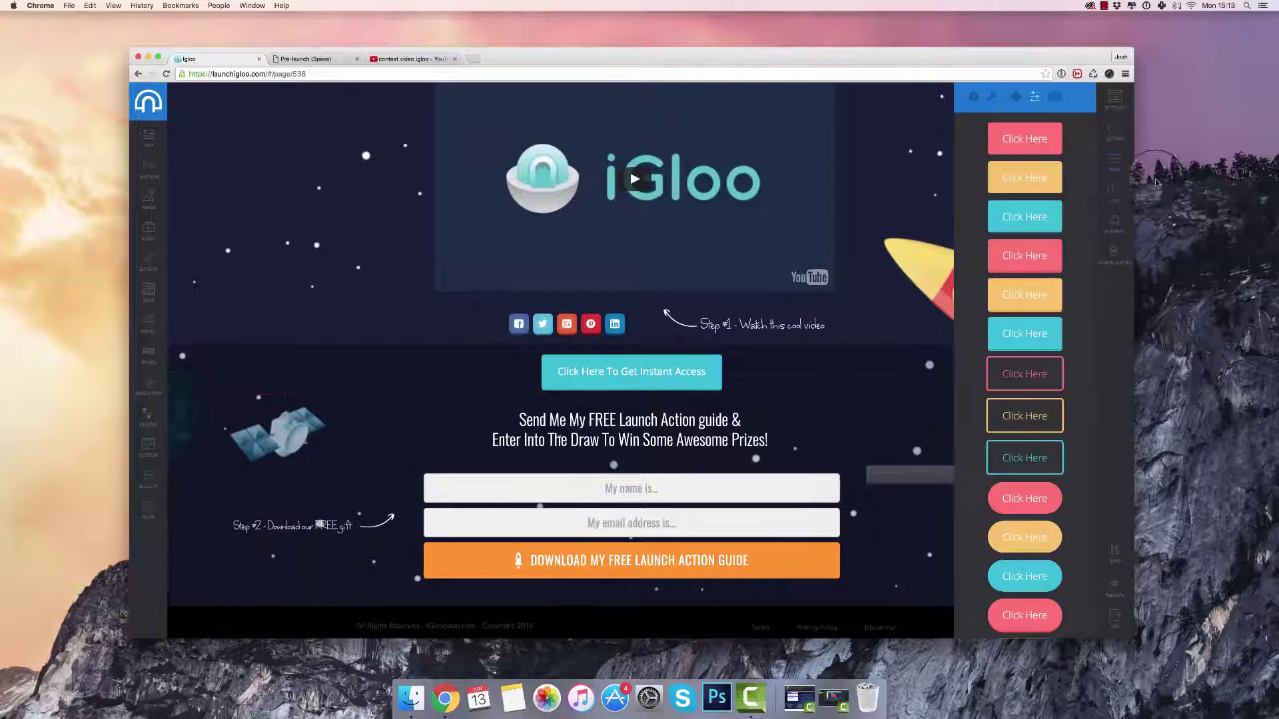
{"action": "left_click", "coordinate": [973, 97]}
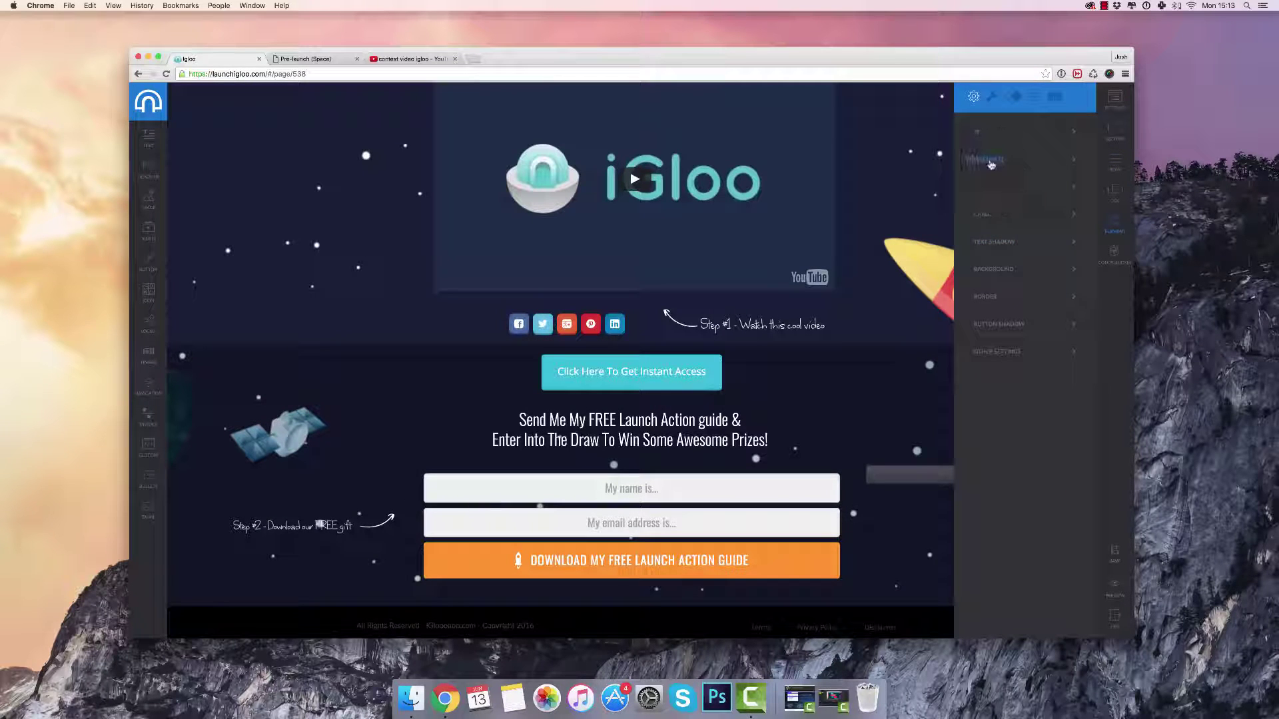
{"action": "left_click", "coordinate": [991, 162]}
{"action": "left_click_drag", "start_coordinate": [1007, 218], "coordinate": [984, 191]}
Add an icon from the icon library to the new button
{"action": "left_click", "coordinate": [989, 132]}
{"action": "left_click", "coordinate": [989, 243]}
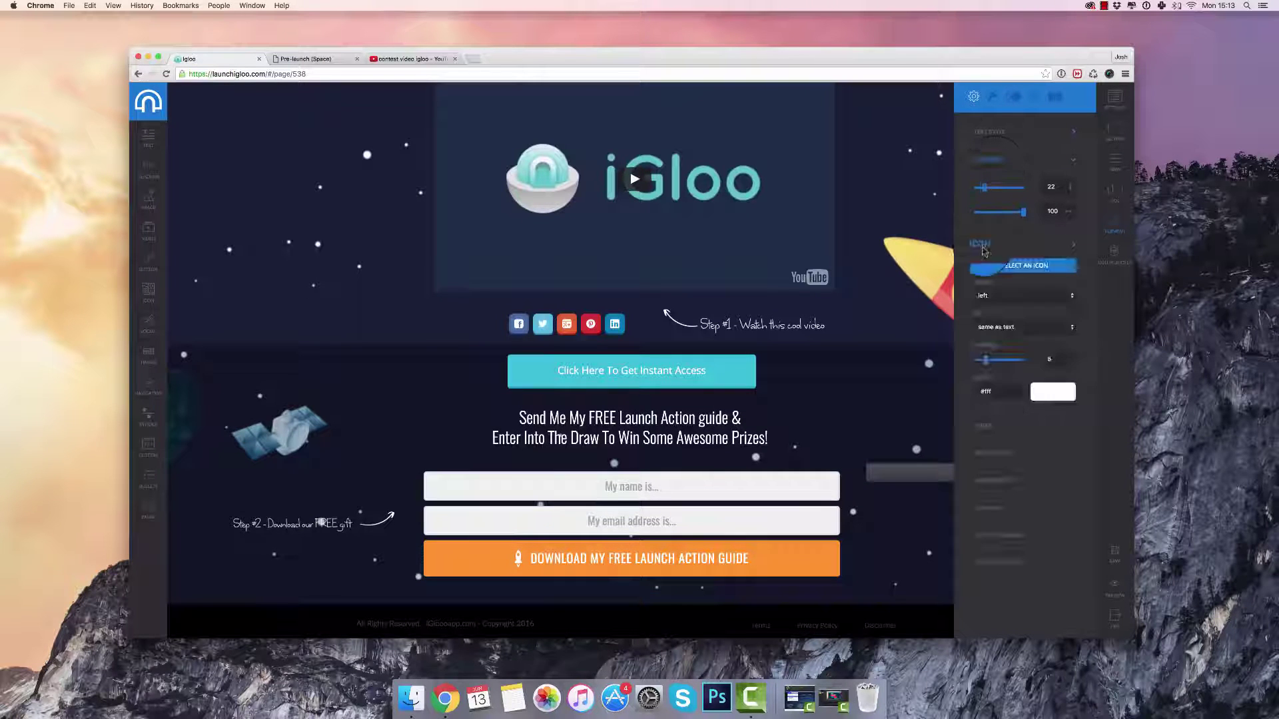
{"action": "left_click", "coordinate": [1006, 263]}
{"action": "scroll", "coordinate": [613, 381], "scroll_direction": "down", "scroll_amount": 1}
{"action": "scroll", "coordinate": [614, 382], "scroll_direction": "down", "scroll_amount": 1}
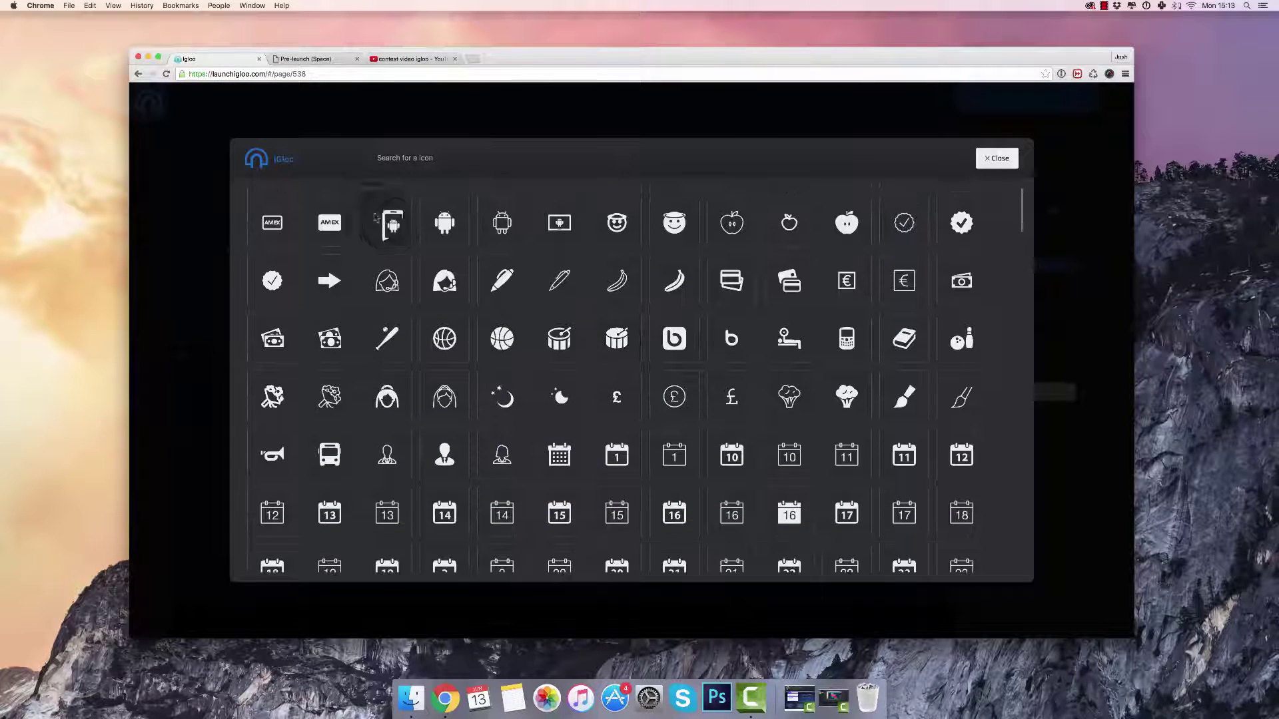
{"action": "scroll", "coordinate": [341, 254], "scroll_direction": "up", "scroll_amount": 2}
{"action": "left_click", "coordinate": [330, 390]}
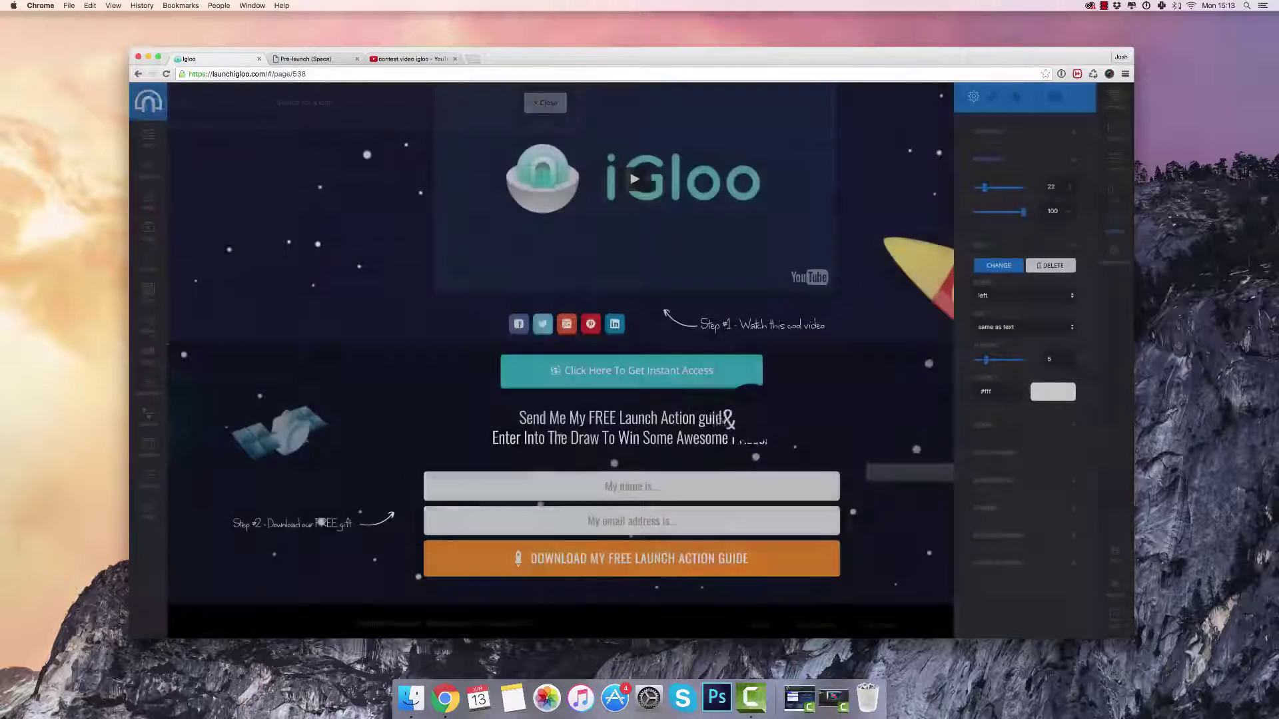
Switch the button icon to a custom size and set it to 29
{"action": "left_click", "coordinate": [1005, 318]}
{"action": "left_click", "coordinate": [999, 341]}
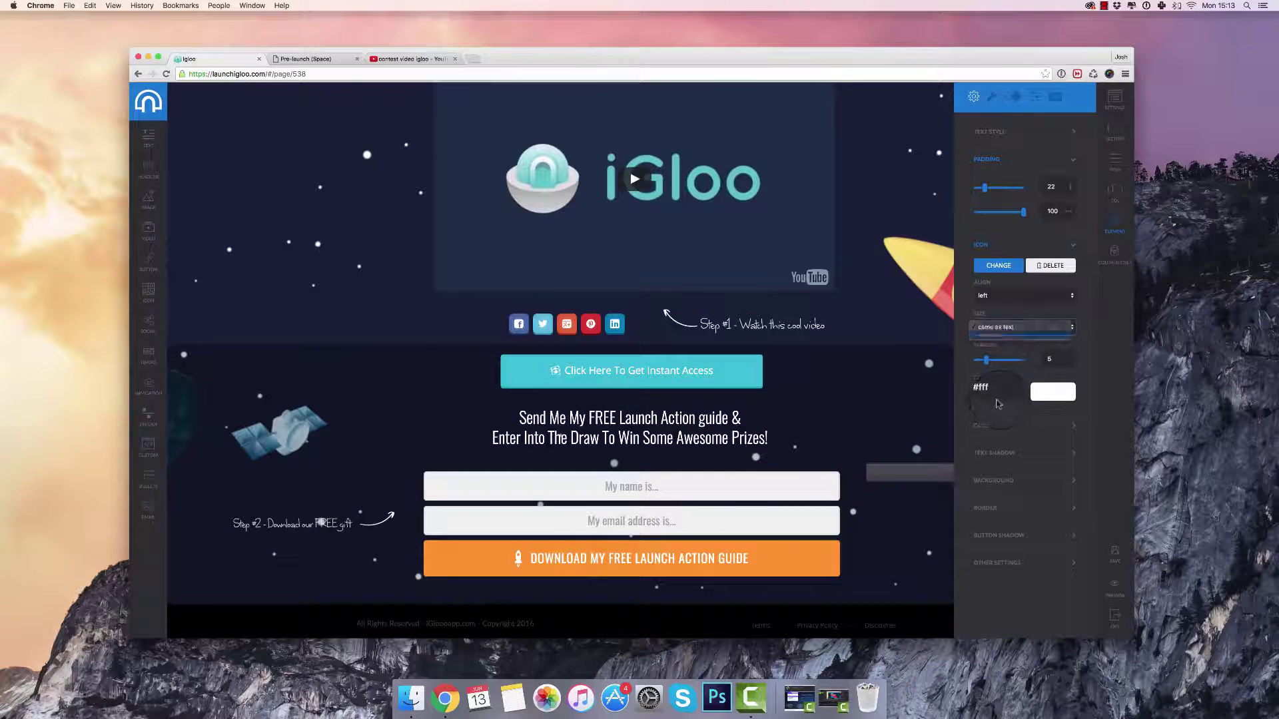
{"action": "left_click", "coordinate": [988, 366]}
{"action": "left_click_drag", "start_coordinate": [985, 368], "coordinate": [988, 360]}
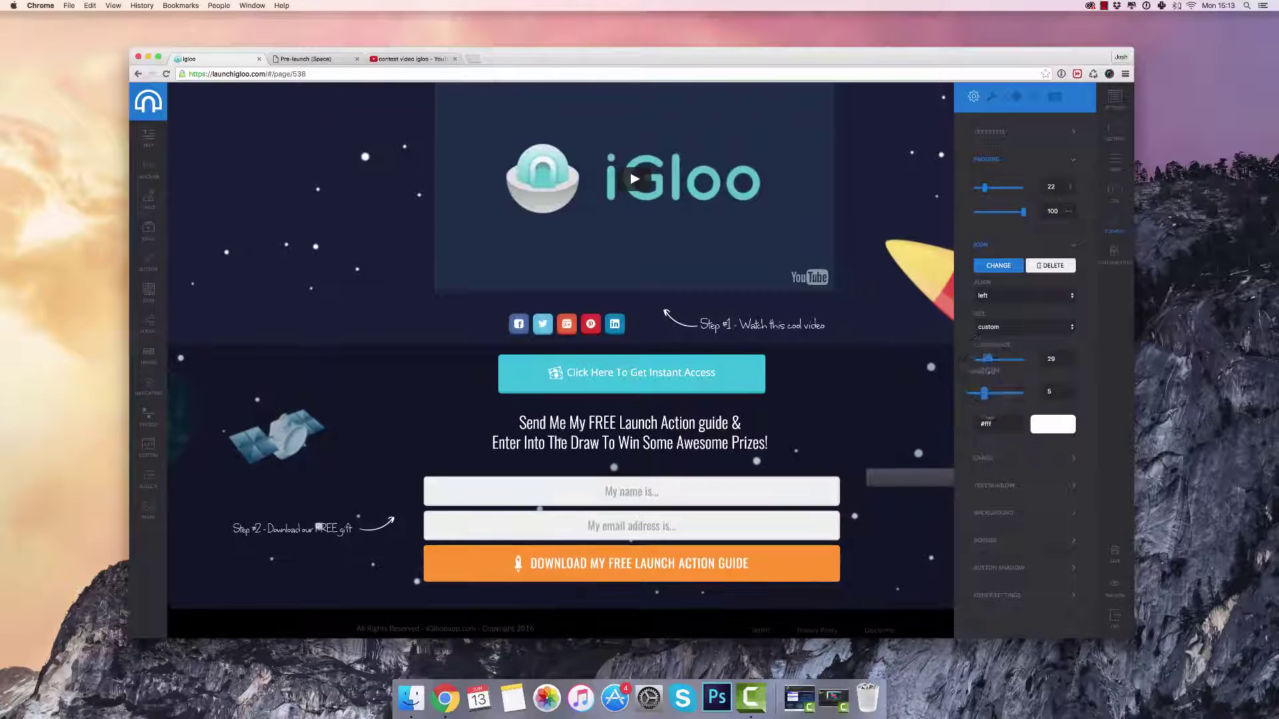
Show the accepted payment cards outside the button and reduce their size to 56
{"action": "left_click", "coordinate": [995, 460]}
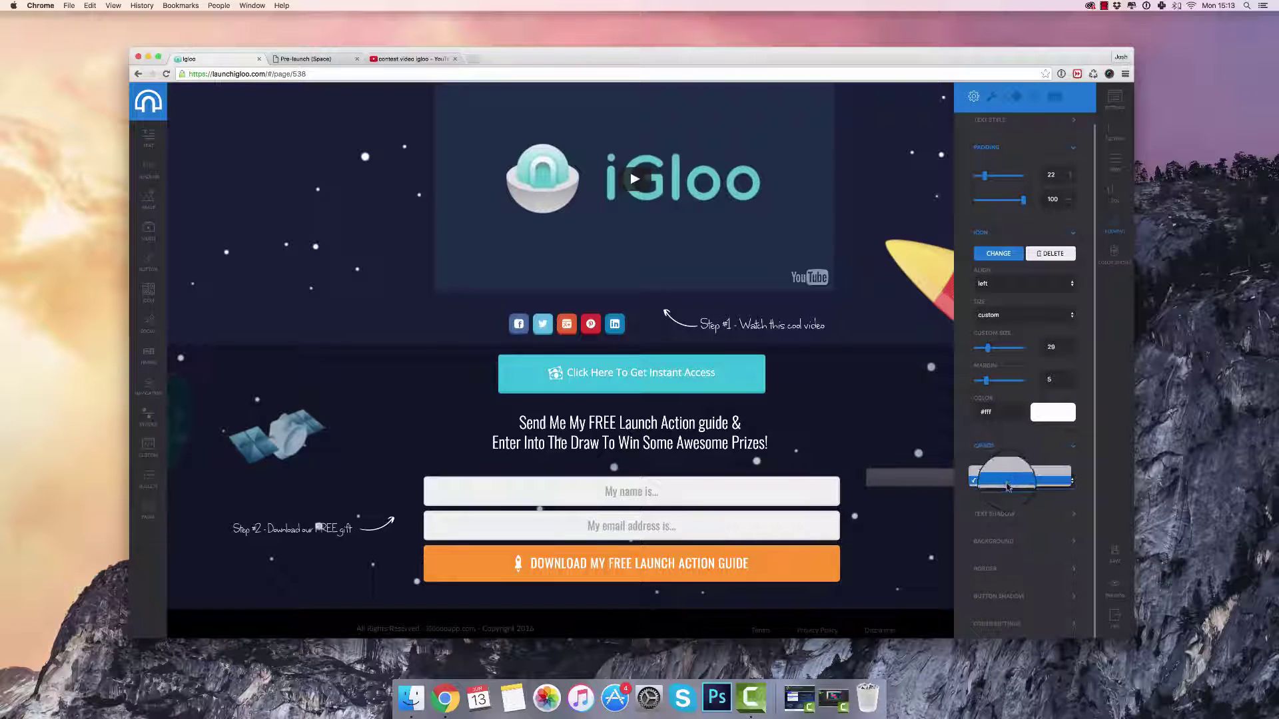
{"action": "left_click", "coordinate": [1012, 480]}
{"action": "left_click", "coordinate": [1014, 495]}
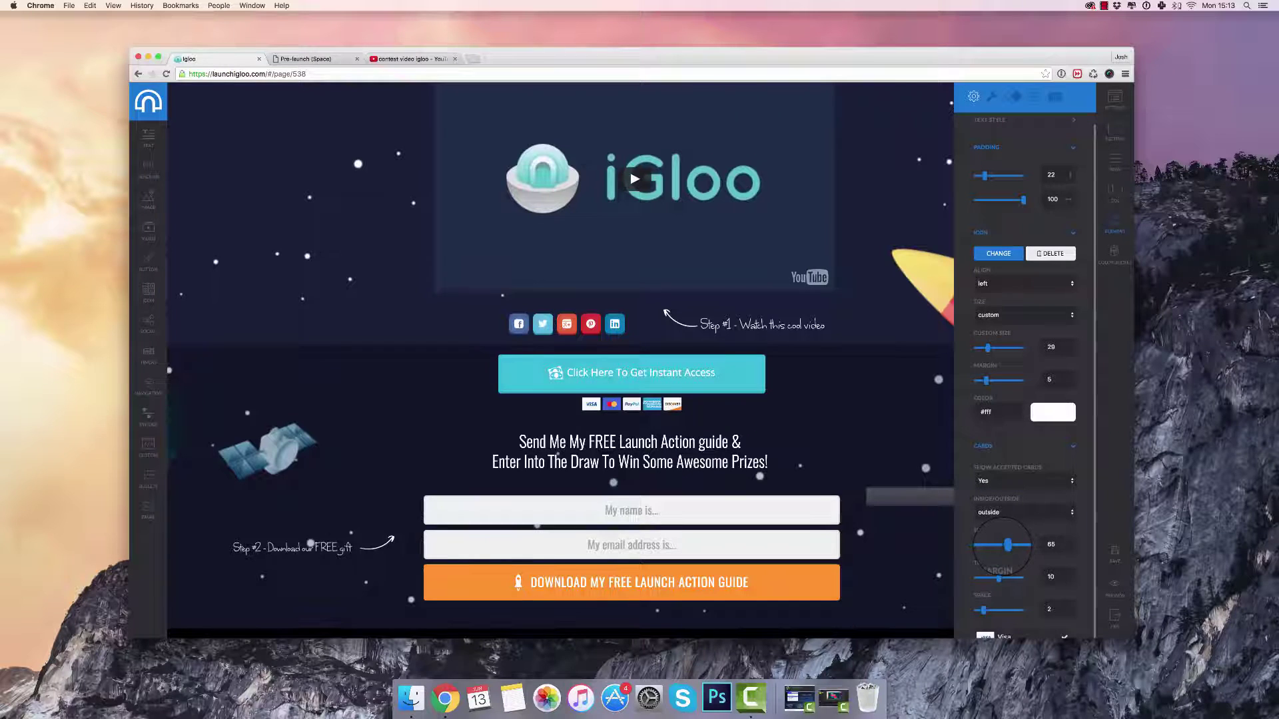
{"action": "left_click_drag", "start_coordinate": [1004, 551], "coordinate": [1002, 551]}
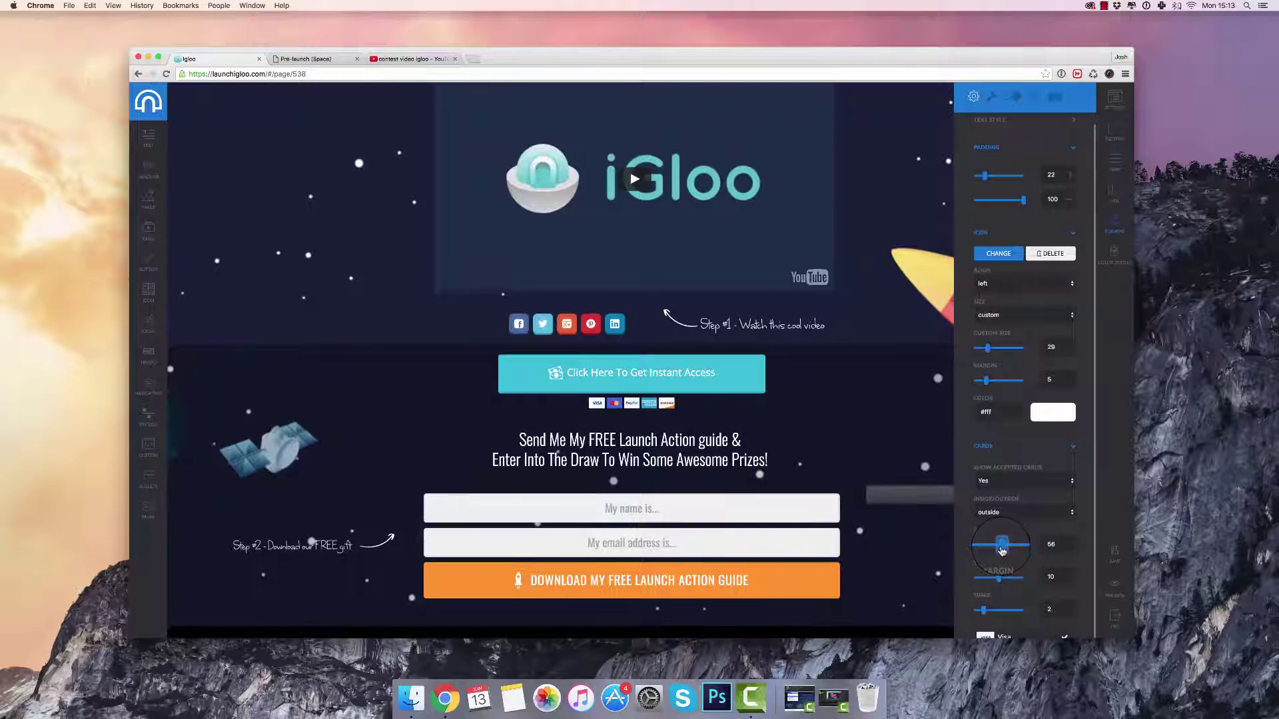
Set the Click Here To Get Instant Access button's action type to scroll to section
{"action": "left_click", "coordinate": [1015, 98]}
{"action": "left_click", "coordinate": [1003, 133]}
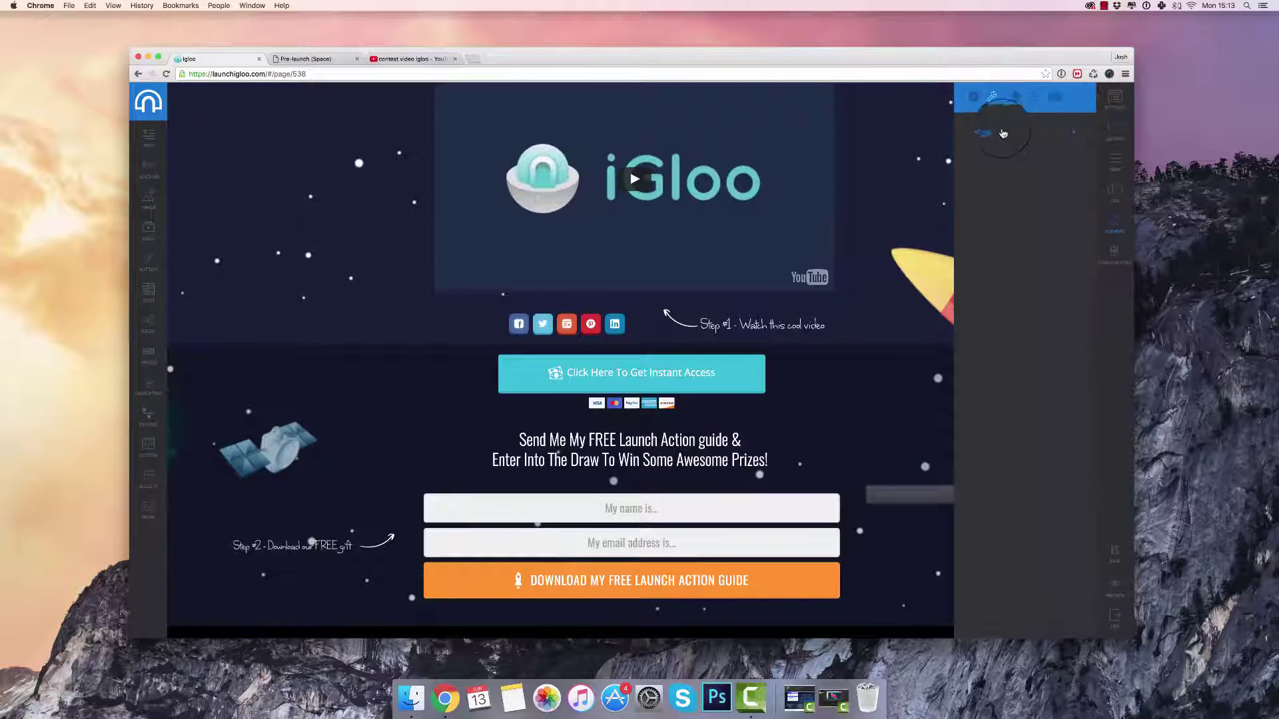
{"action": "left_click", "coordinate": [1011, 166]}
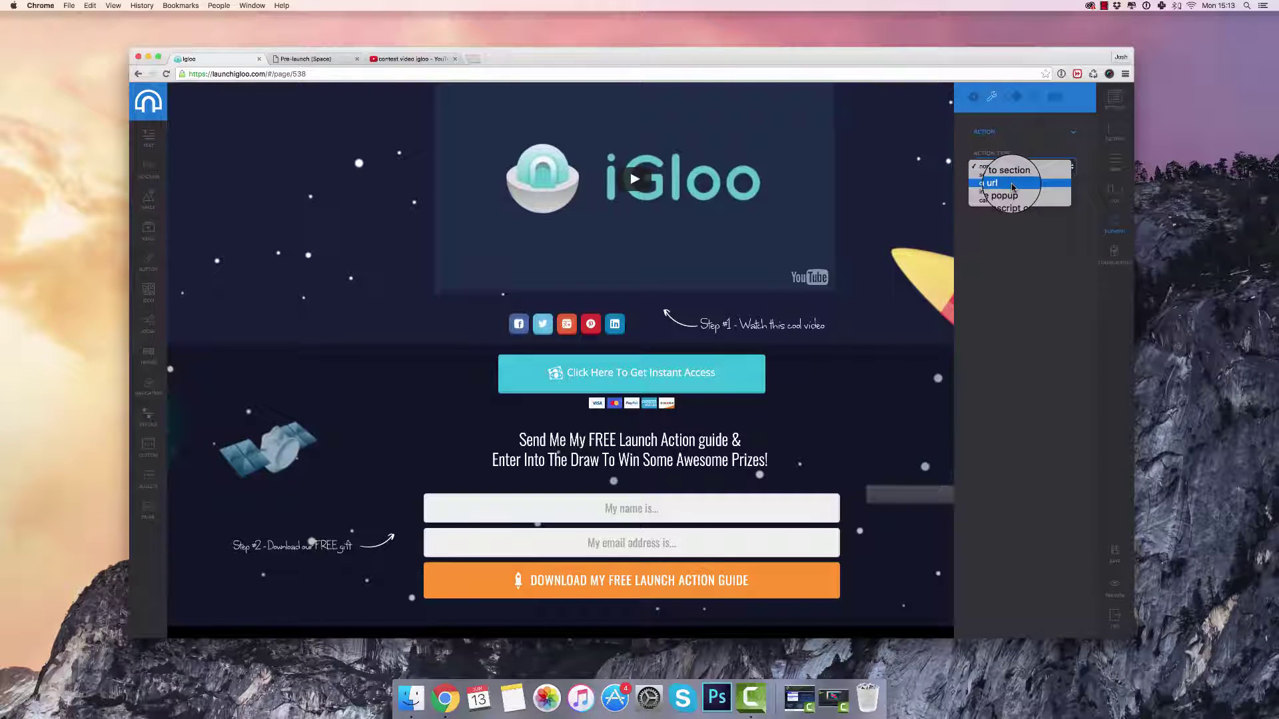
{"action": "left_click", "coordinate": [1012, 174]}
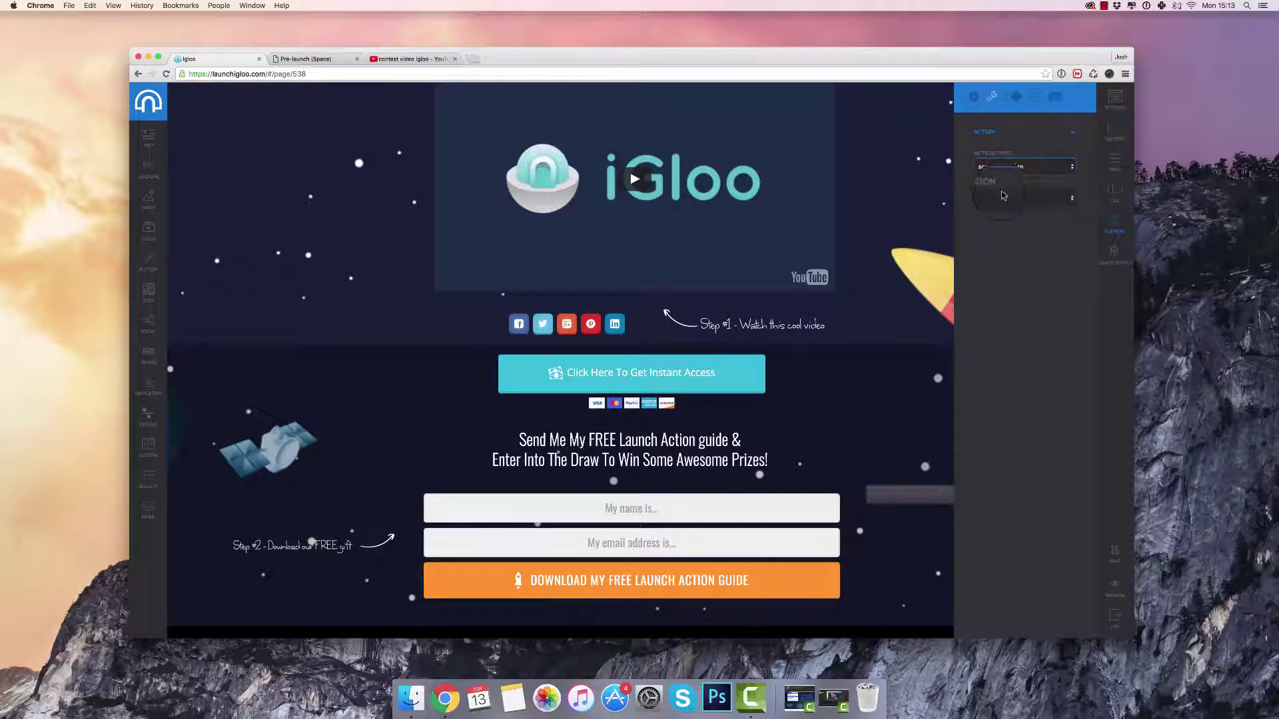
Name the section at the head of the page Top
{"action": "scroll", "coordinate": [567, 366], "scroll_direction": "up", "scroll_amount": 5}
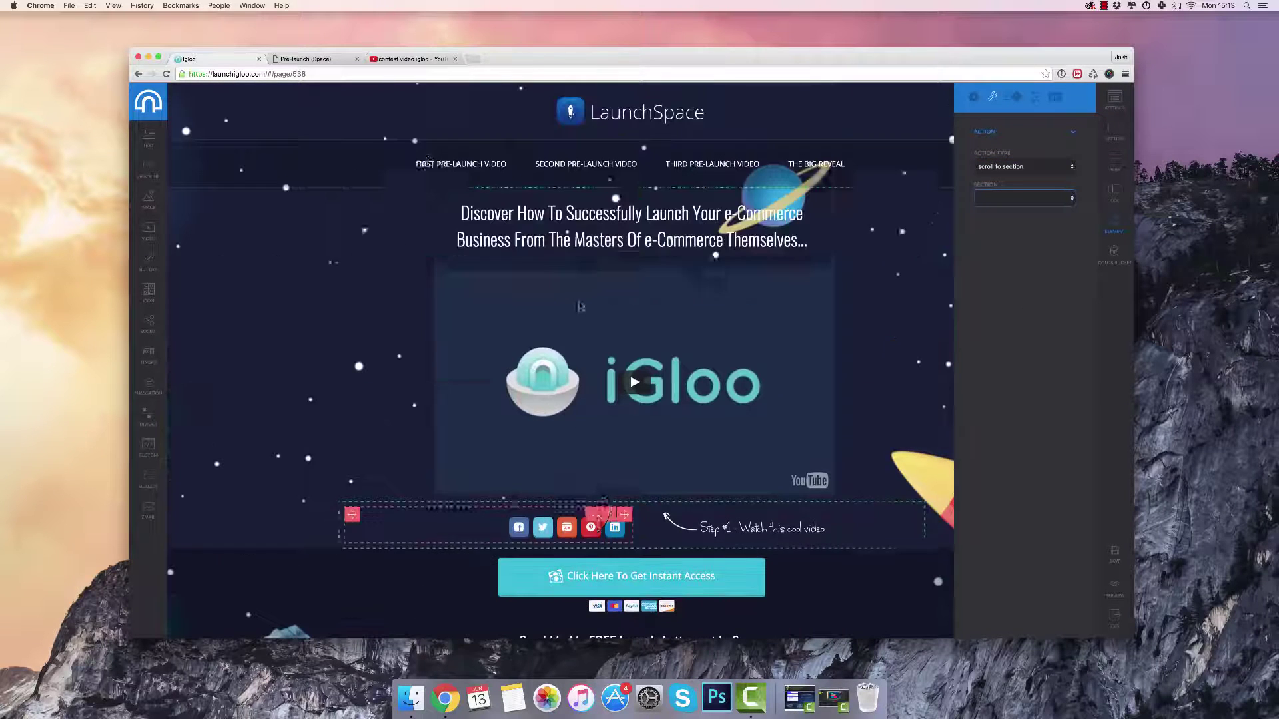
{"action": "left_click", "coordinate": [291, 108]}
{"action": "left_click", "coordinate": [1001, 145]}
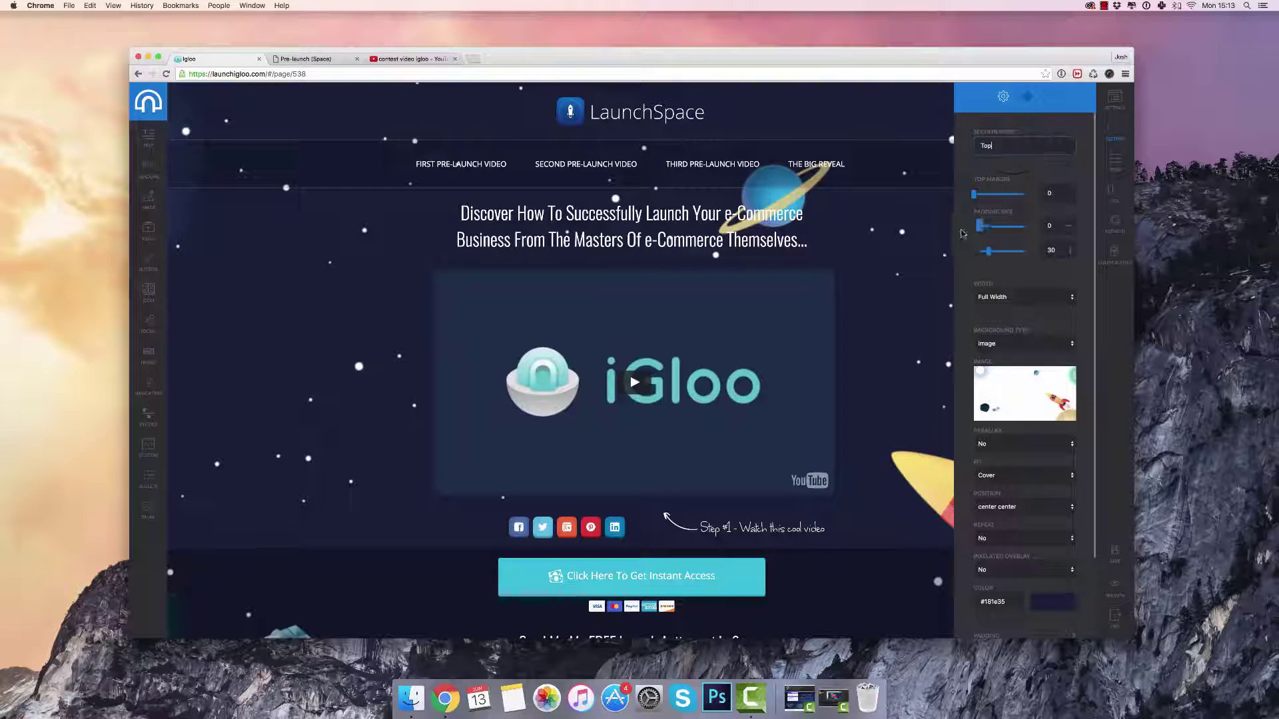
Choose Top as the section the Click Here To Get Instant Access button scrolls to and close its settings
{"action": "scroll", "coordinate": [733, 383], "scroll_direction": "down", "scroll_amount": 4}
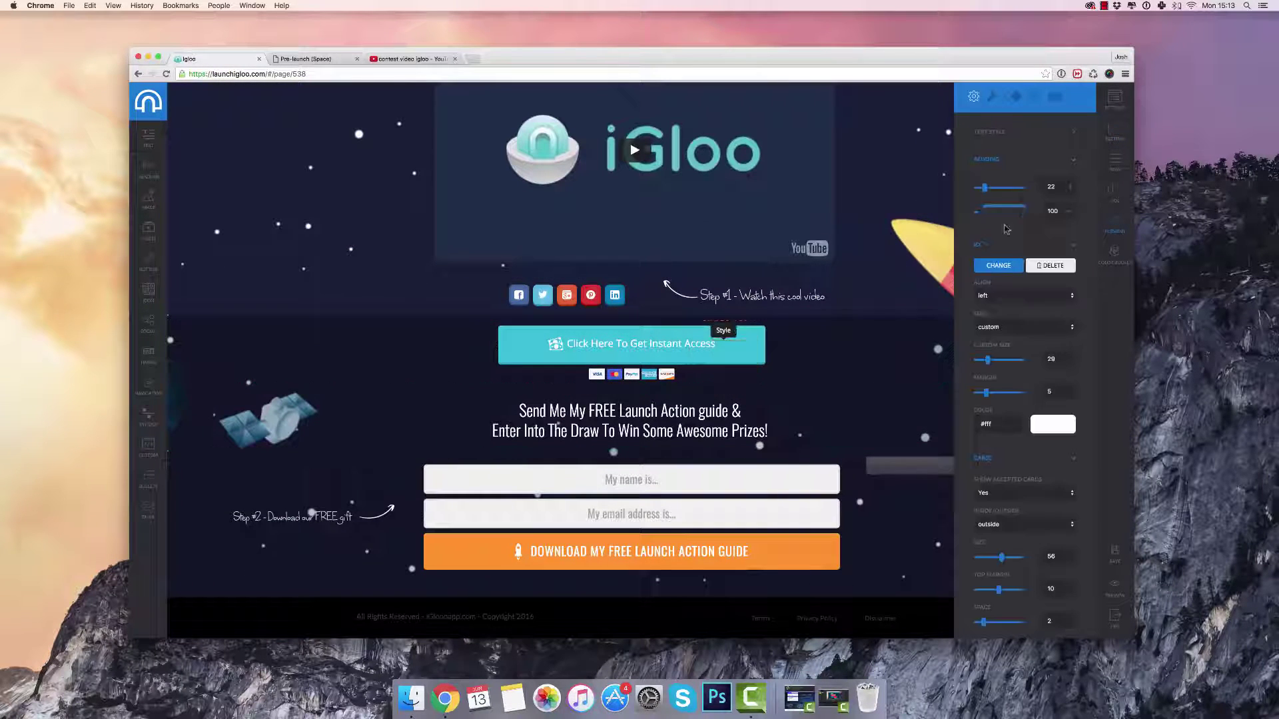
{"action": "left_click", "coordinate": [1003, 98]}
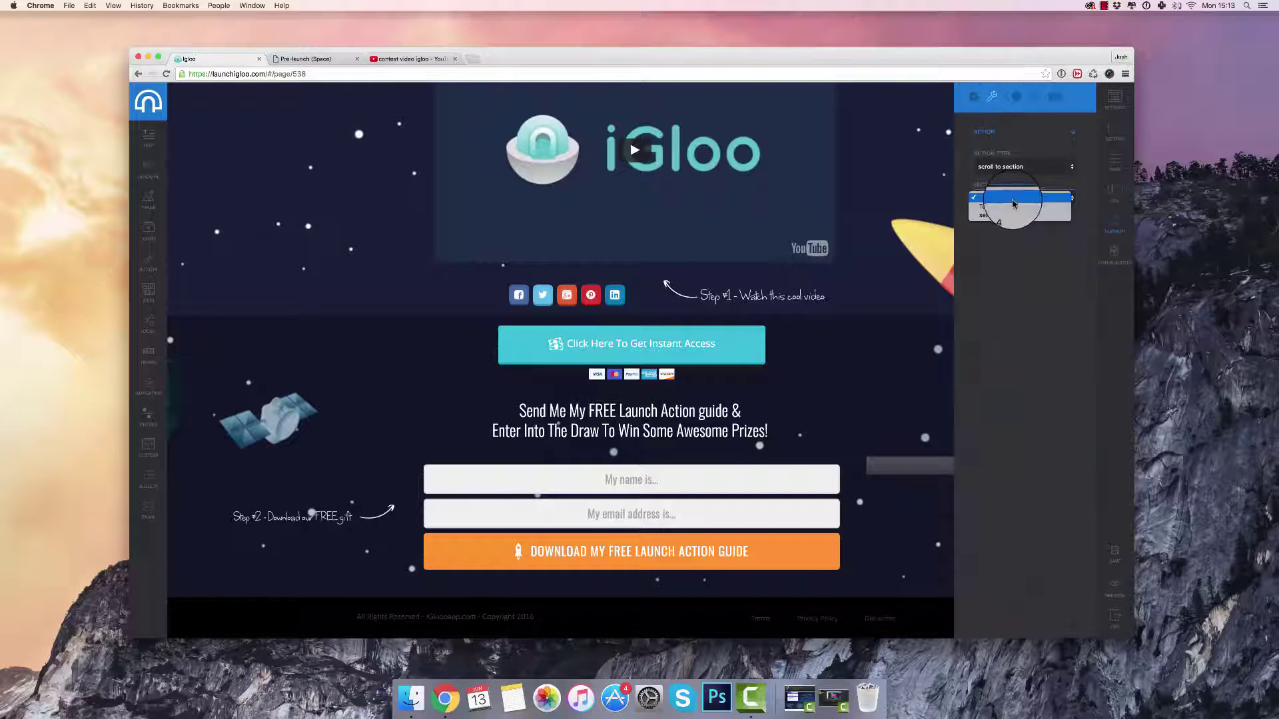
{"action": "left_click", "coordinate": [1012, 204]}
{"action": "left_click", "coordinate": [1012, 207]}
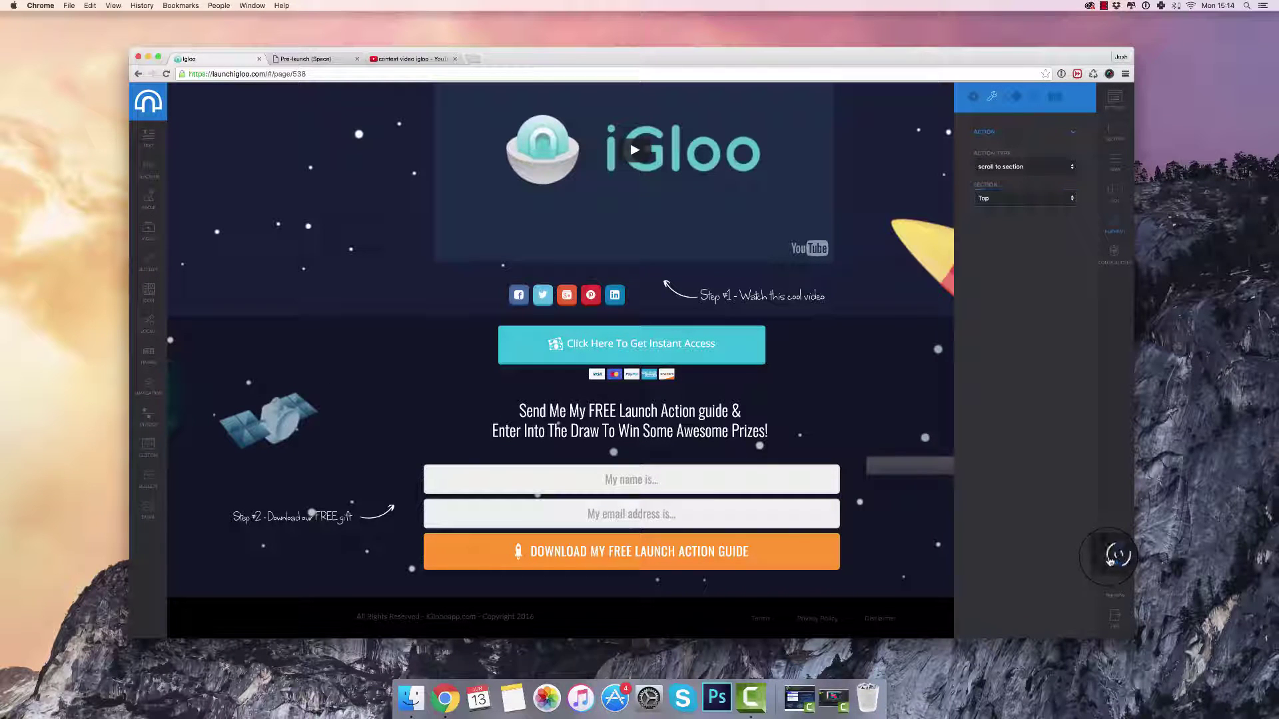
{"action": "left_click", "coordinate": [1074, 95]}
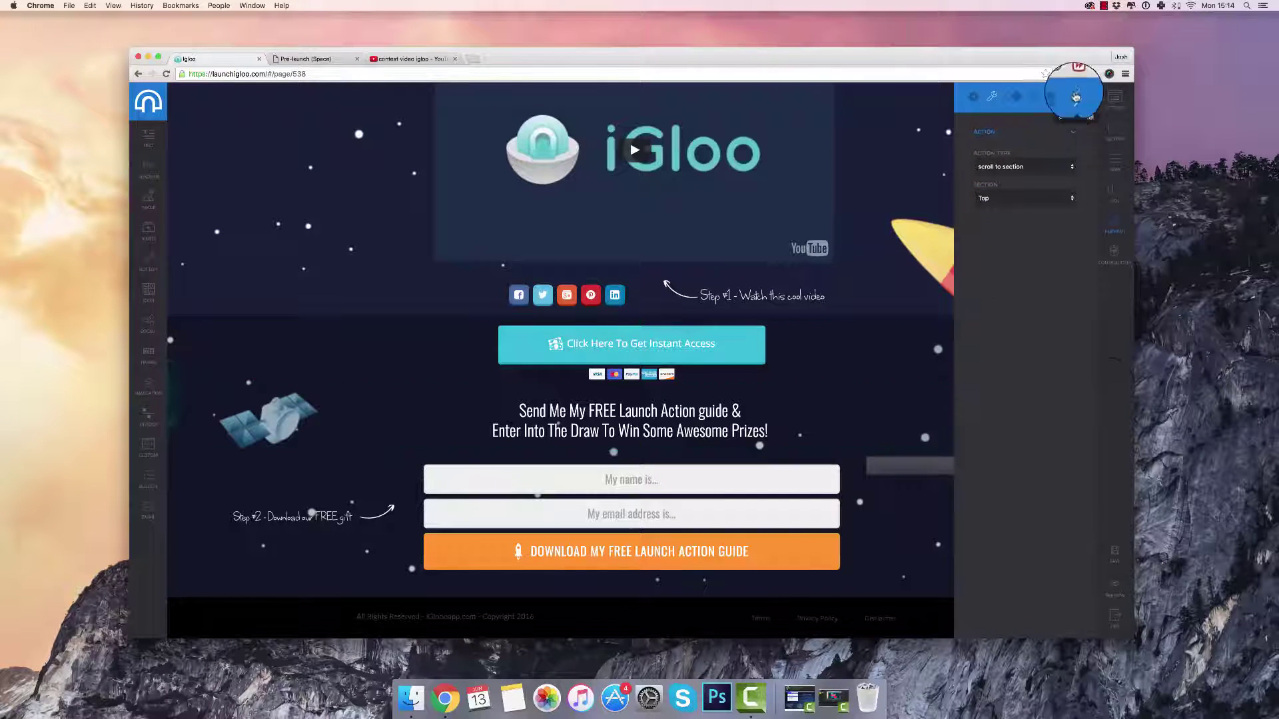
Add a one-column row above the footer text and move the Click Here To Get Instant Access button into it
{"action": "left_click", "coordinate": [1045, 329]}
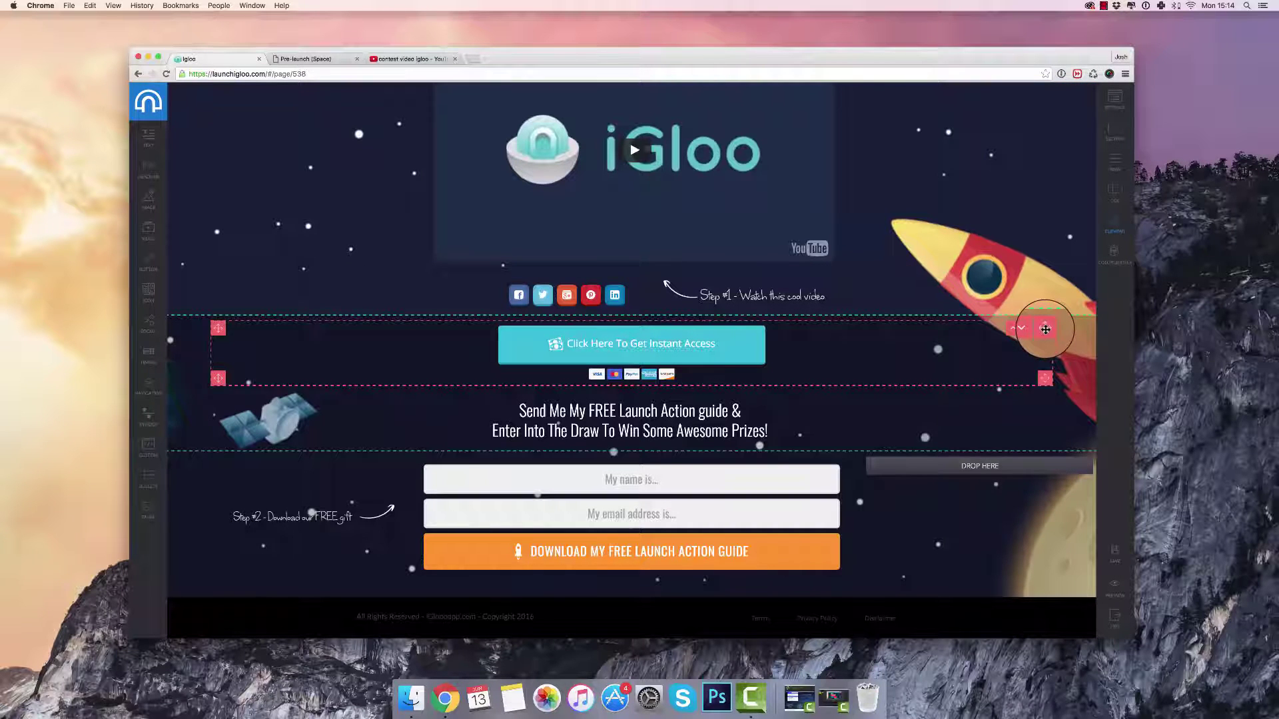
{"action": "left_click_drag", "start_coordinate": [1046, 330], "coordinate": [632, 597]}
{"action": "scroll", "coordinate": [660, 530], "scroll_direction": "down", "scroll_amount": 3}
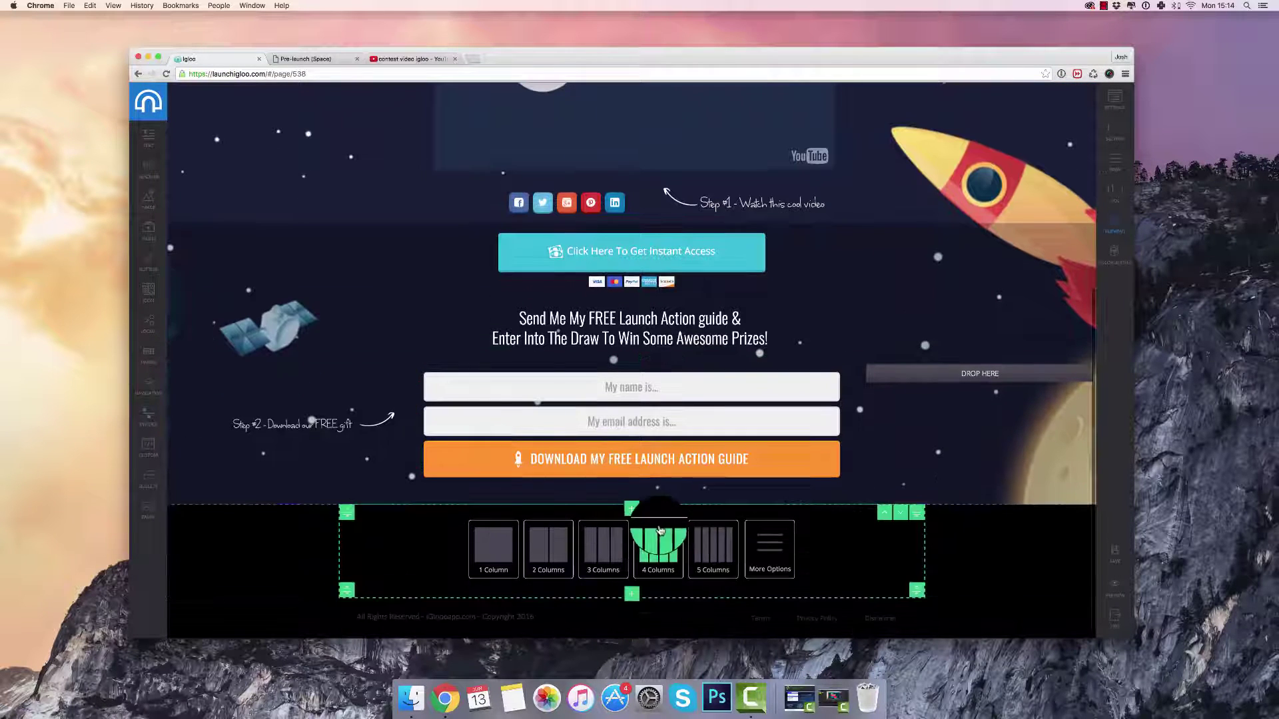
{"action": "left_click", "coordinate": [493, 548]}
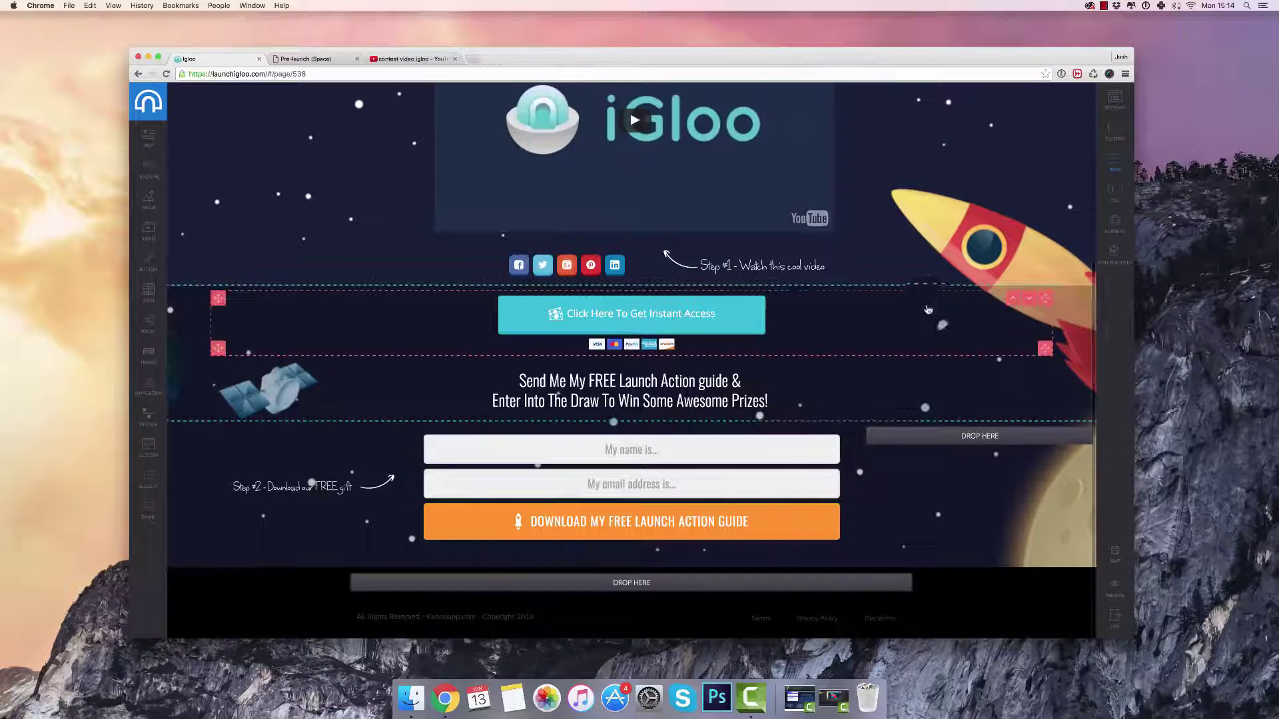
{"action": "left_click_drag", "start_coordinate": [1046, 298], "coordinate": [857, 581]}
Save the page, open its preview and test the scroll action of the Click Here To Get Instant Access button
{"action": "left_click", "coordinate": [1122, 560]}
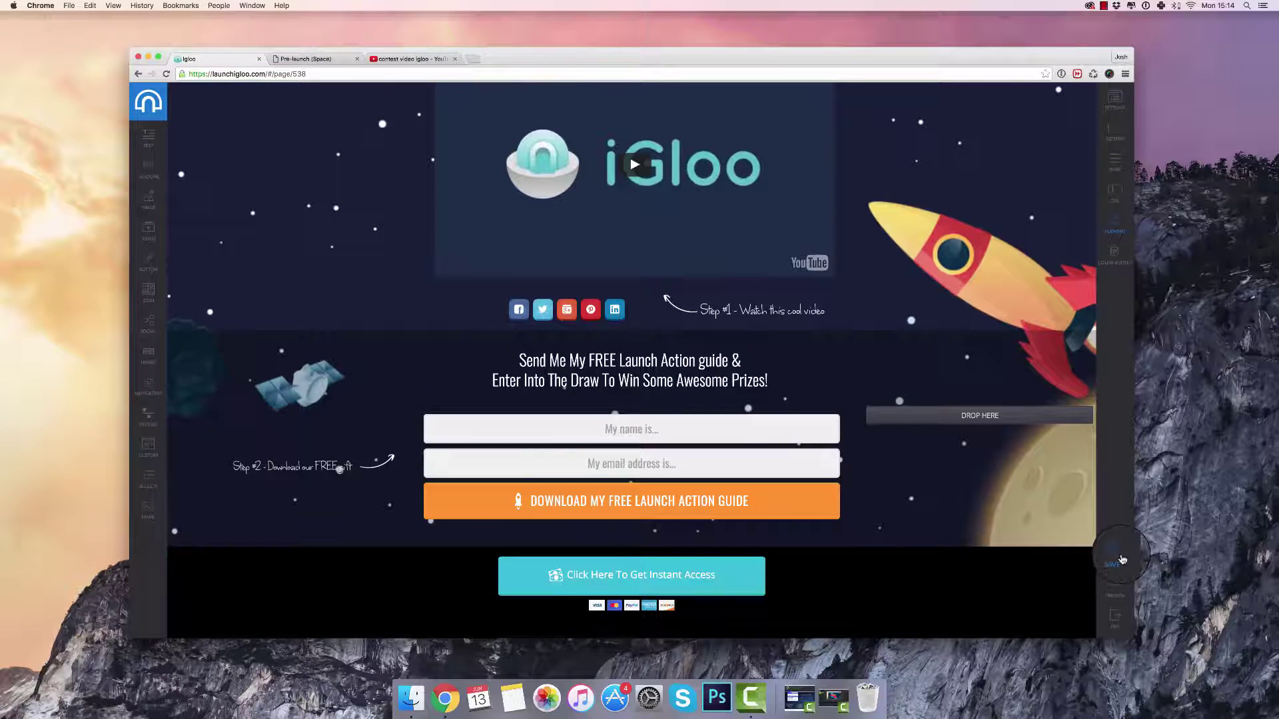
{"action": "left_click", "coordinate": [1122, 593]}
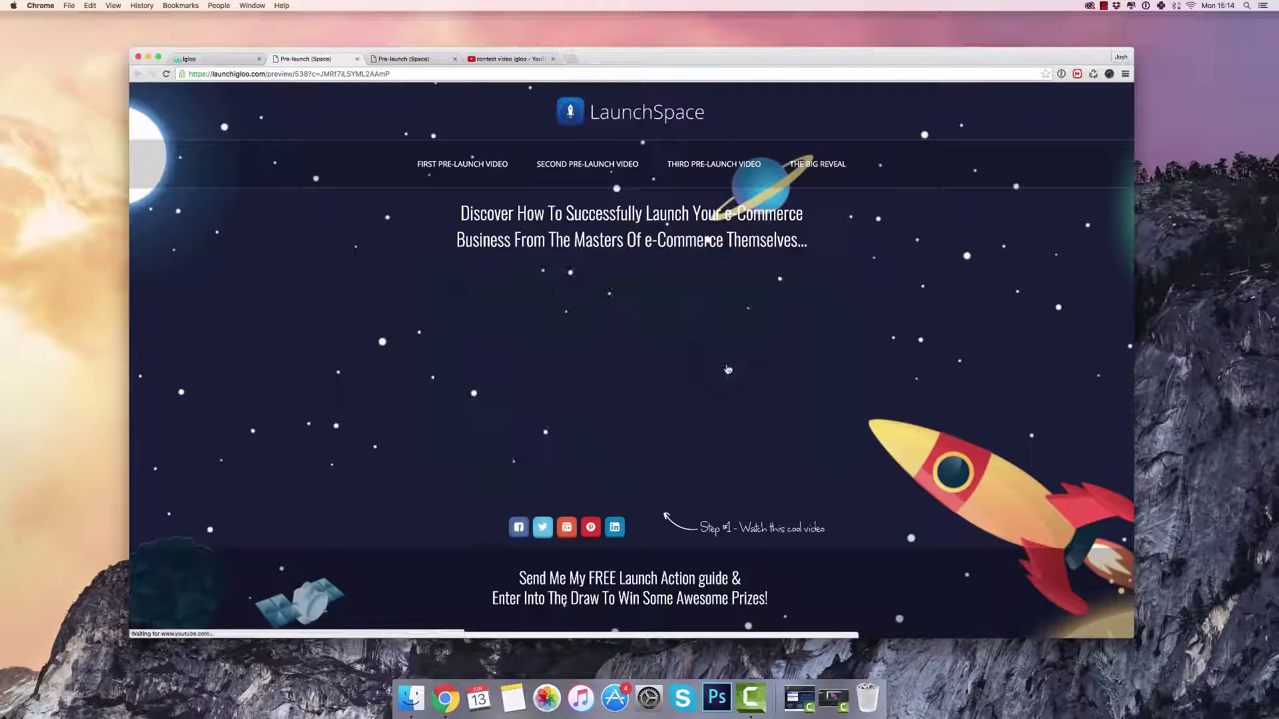
{"action": "scroll", "coordinate": [730, 368], "scroll_direction": "down", "scroll_amount": 4}
{"action": "left_click", "coordinate": [713, 543]}
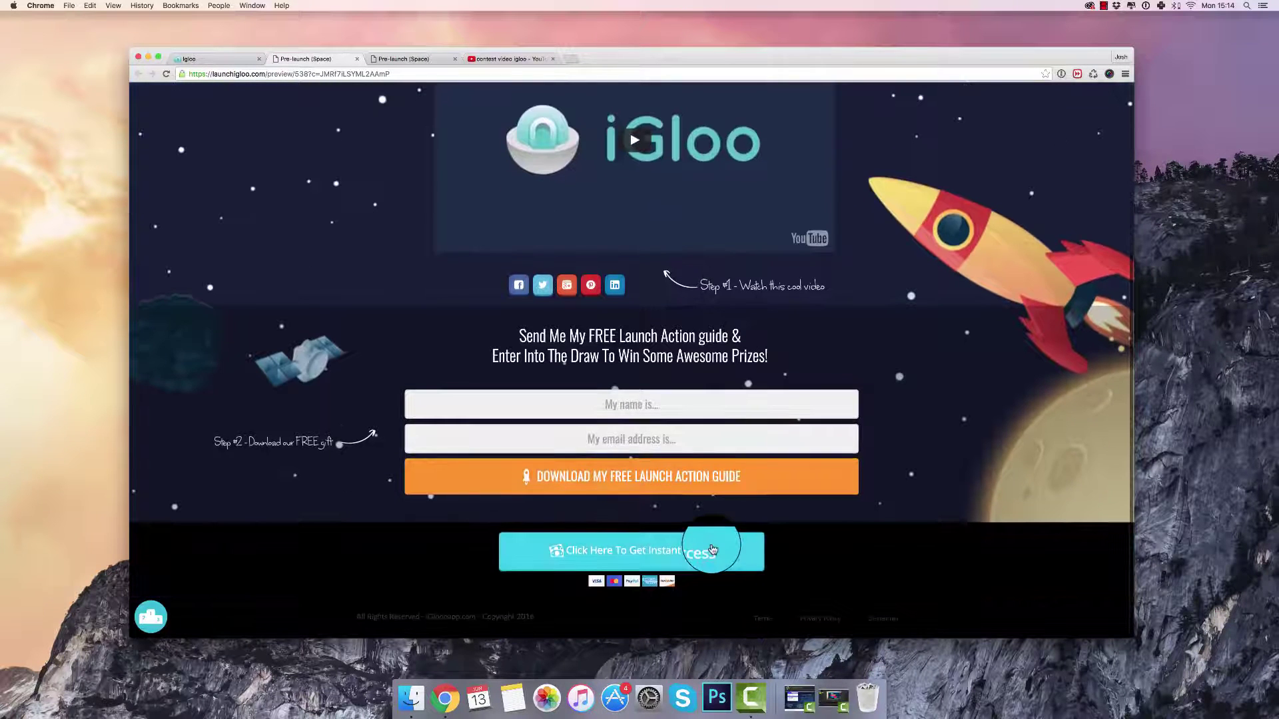
{"action": "scroll", "coordinate": [713, 549], "scroll_direction": "up", "scroll_amount": 4}
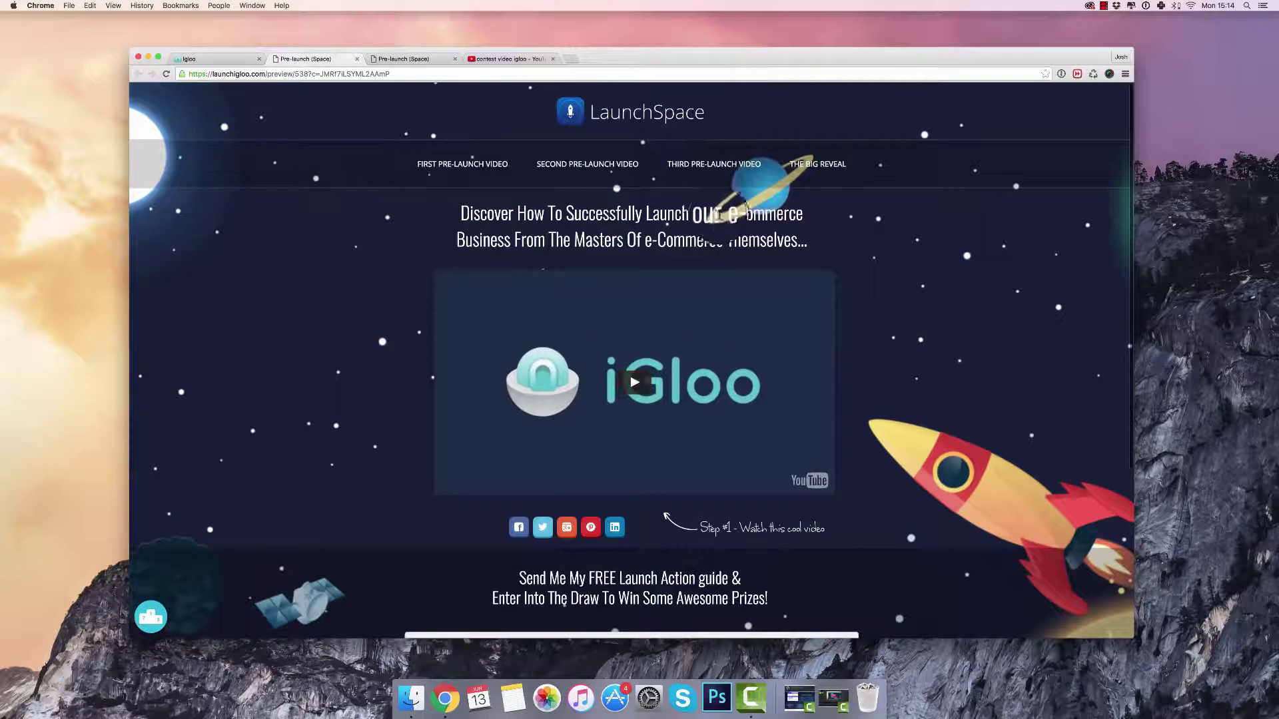
{"action": "left_click", "coordinate": [582, 99]}
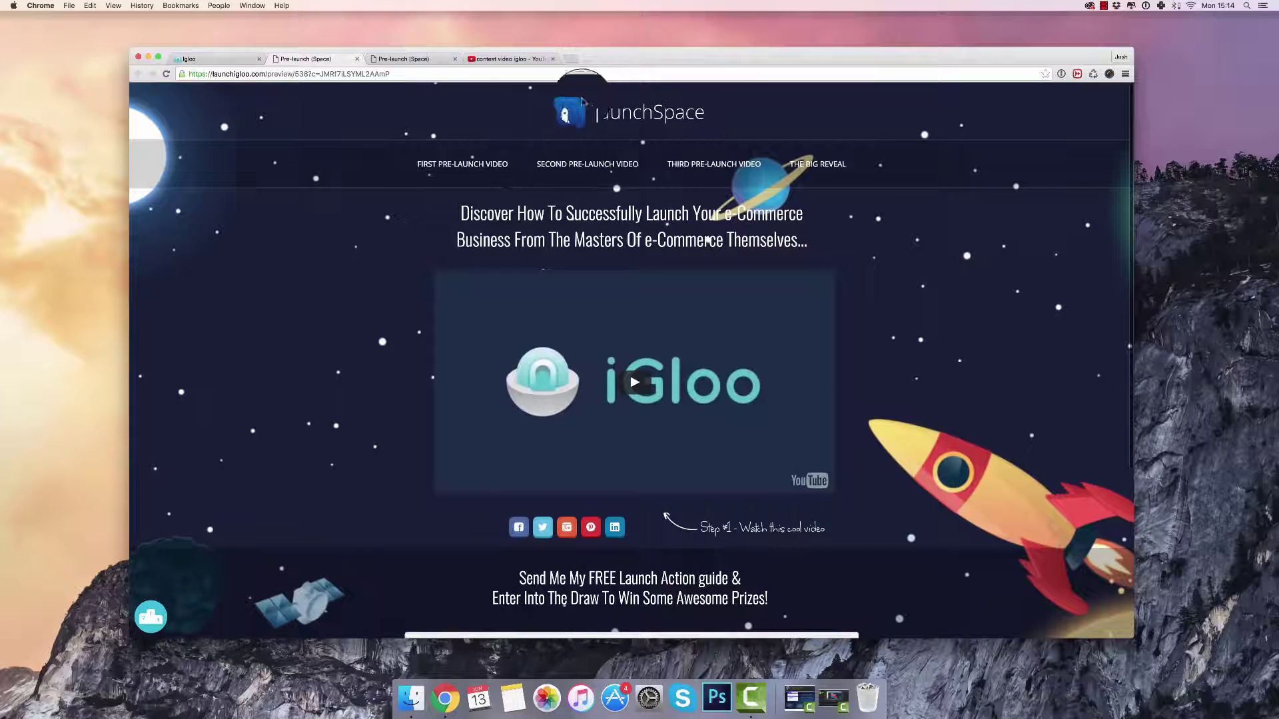
Close both Pre-launch preview pages and return to the page editor
{"action": "left_click", "coordinate": [358, 60]}
{"action": "left_click", "coordinate": [358, 60]}
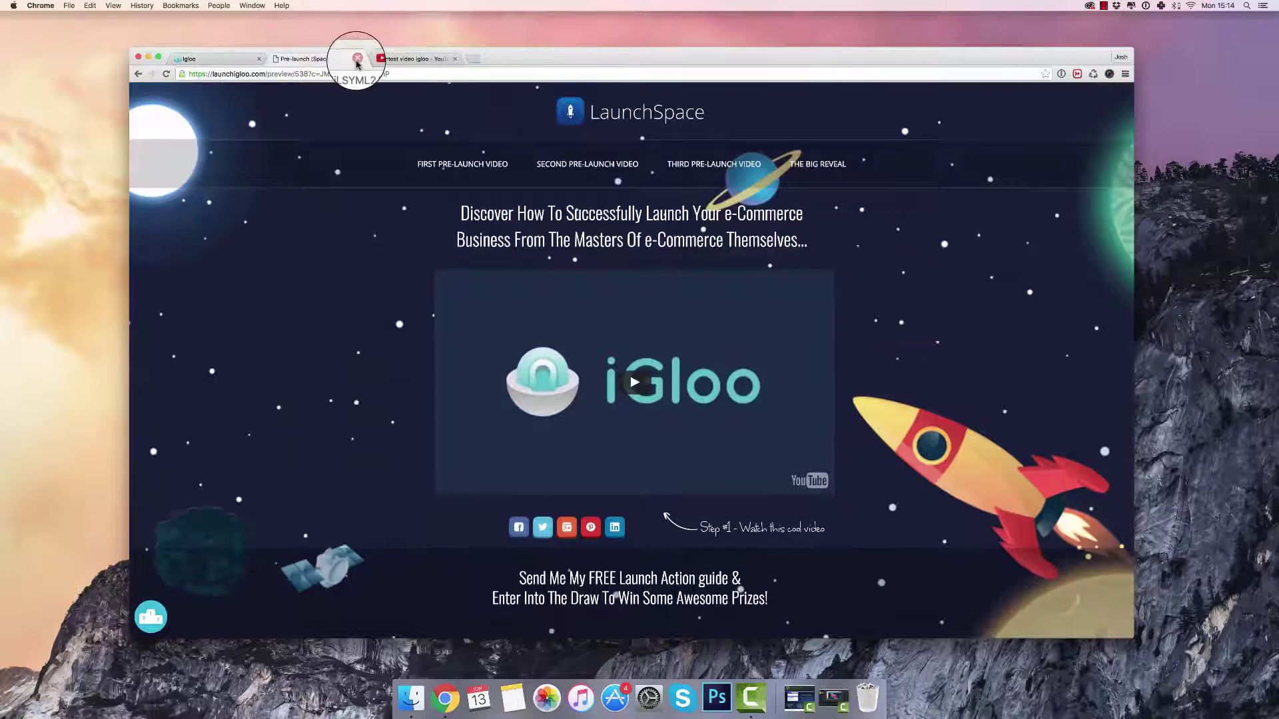
{"action": "left_click", "coordinate": [357, 60]}
{"action": "left_click", "coordinate": [227, 60]}
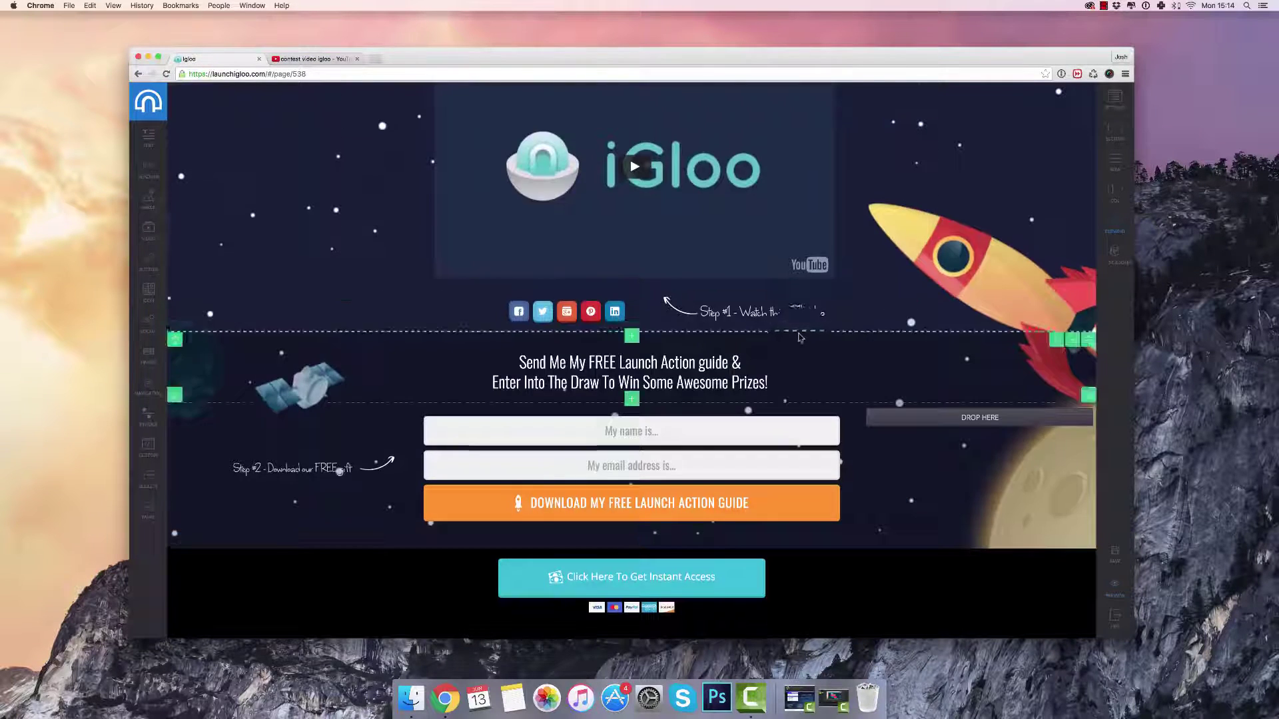
Look over the edited page and exit the editor to the campaign's page list
{"action": "scroll", "coordinate": [961, 441], "scroll_direction": "up", "scroll_amount": 5}
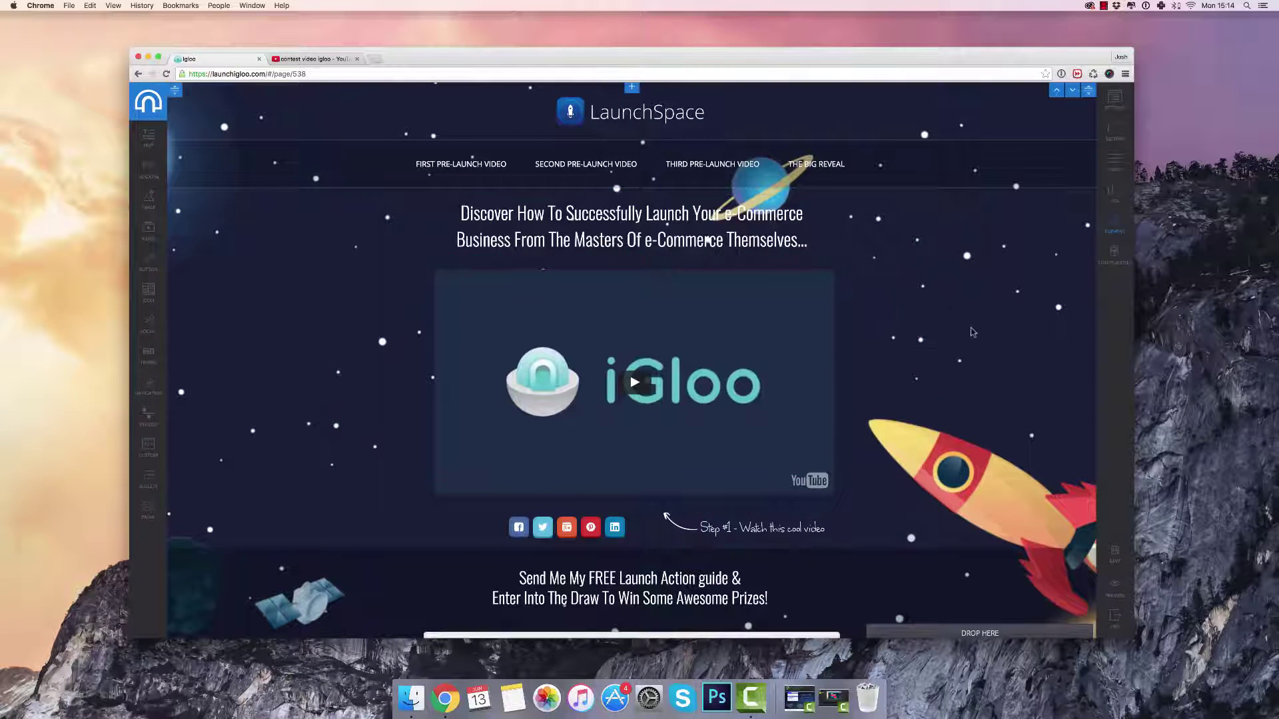
{"action": "scroll", "coordinate": [1034, 440], "scroll_direction": "down", "scroll_amount": 2}
{"action": "scroll", "coordinate": [1037, 435], "scroll_direction": "up", "scroll_amount": 2}
{"action": "scroll", "coordinate": [1066, 499], "scroll_direction": "down", "scroll_amount": 1}
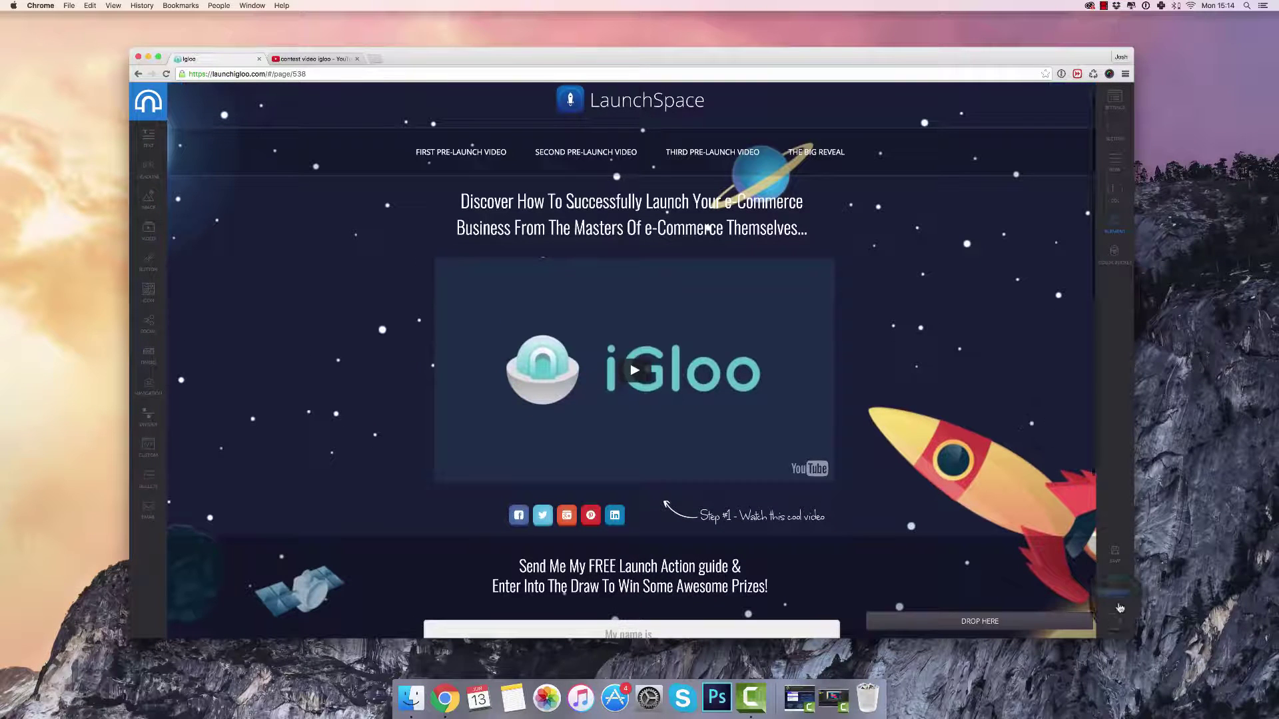
{"action": "left_click", "coordinate": [1120, 608]}
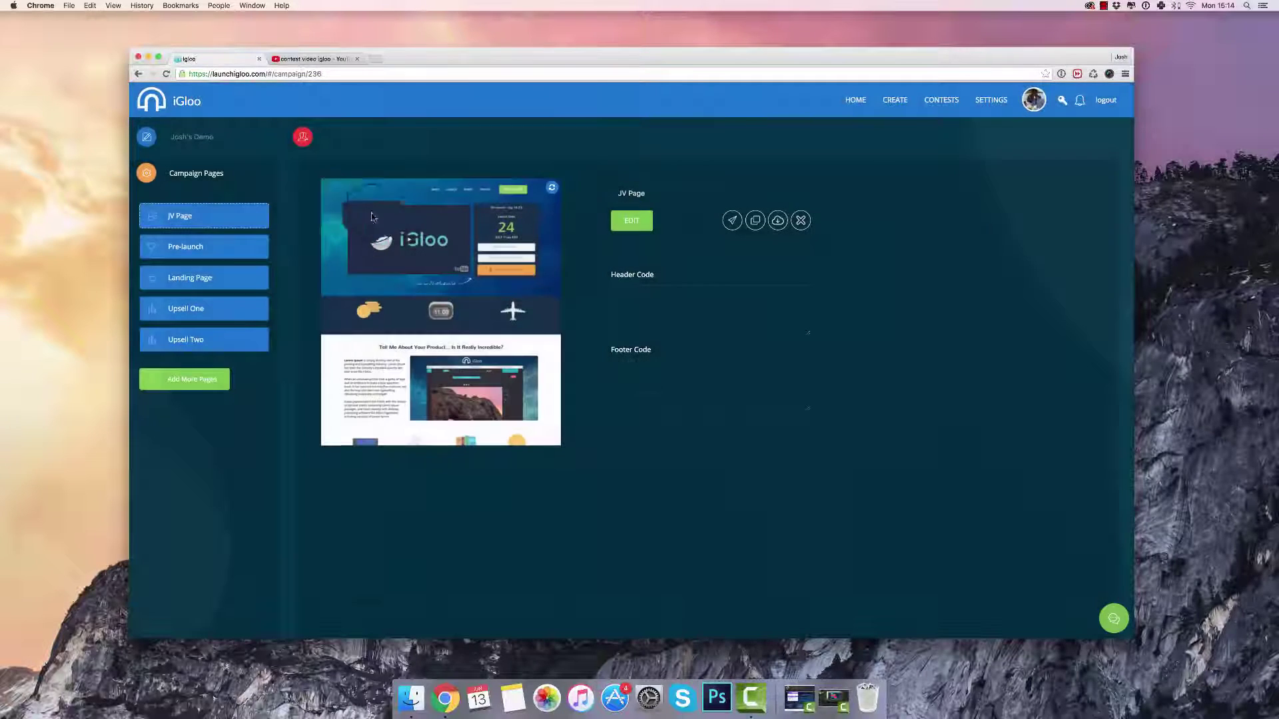